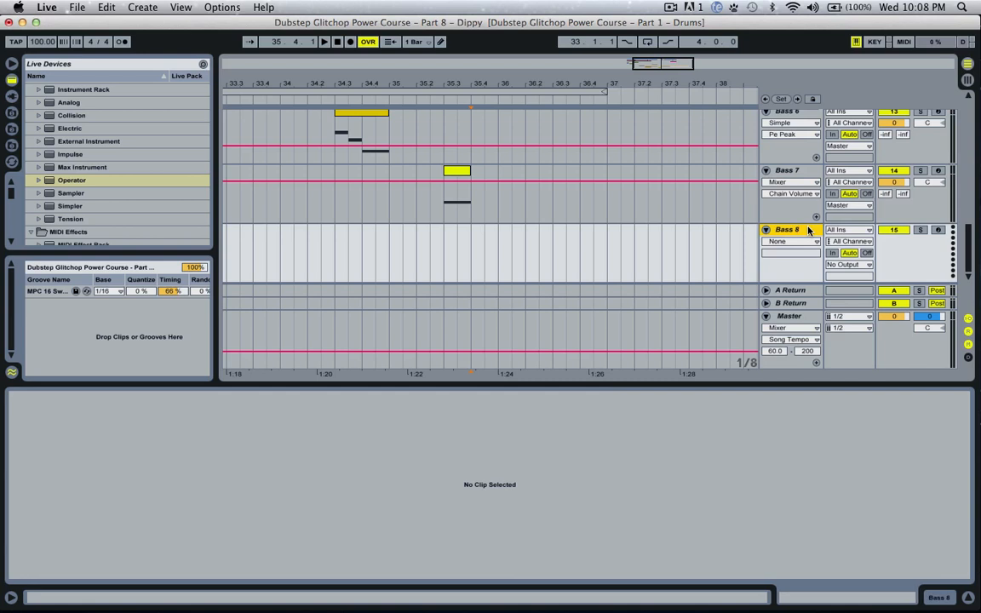
Insert an empty MIDI clip on the Bass 8 track from 35.4.1 to 36.1.1 and play that section.
click(428, 247)
key(space)
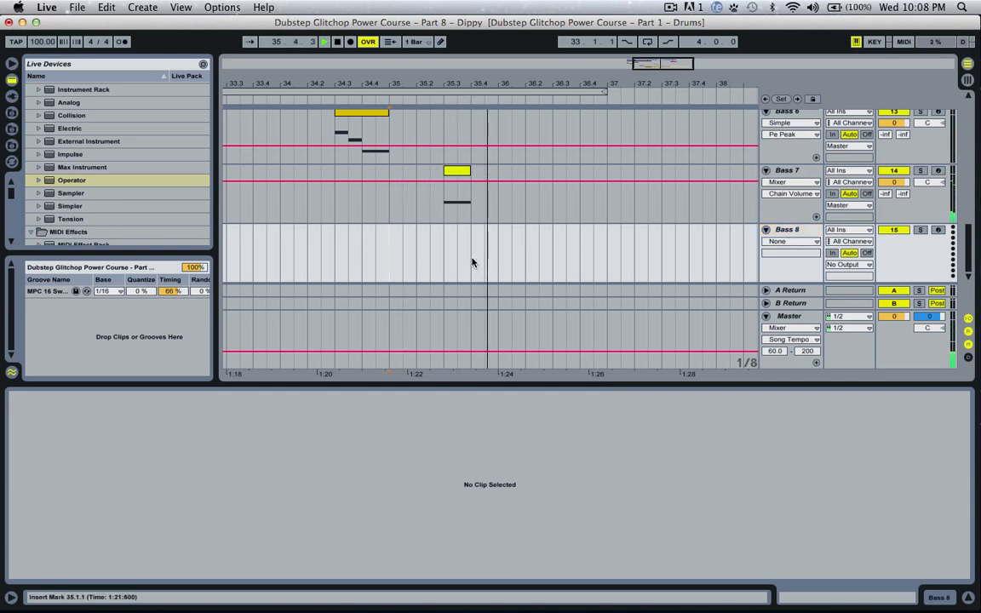
key(space)
drag(471, 263, 498, 263)
key(super+shift+m)
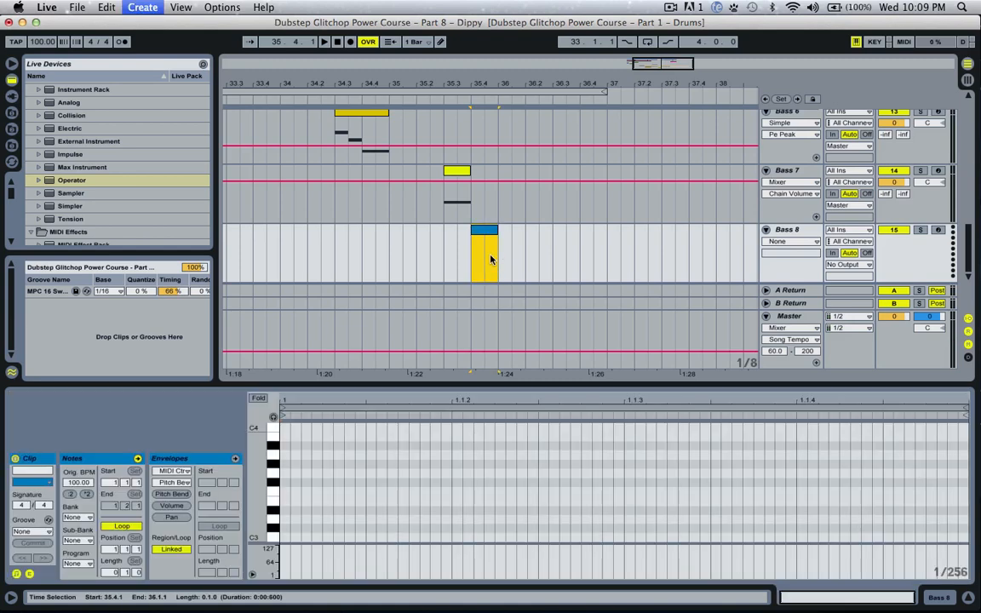
key(space)
key(space)
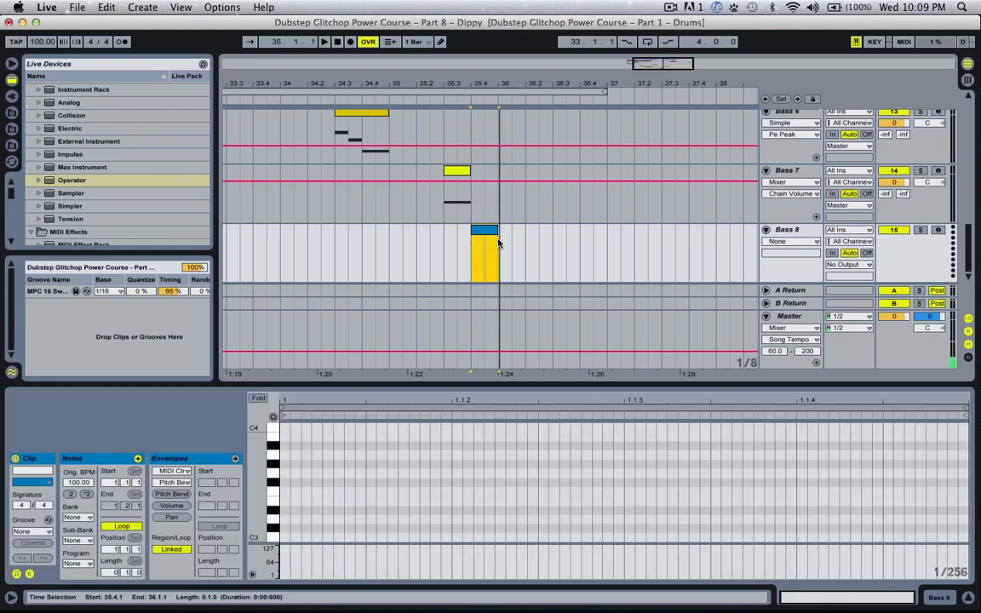
Widen the arrangement grid to 1/2 and narrow it back to 1/8.
key(super+2)
key(super+2)
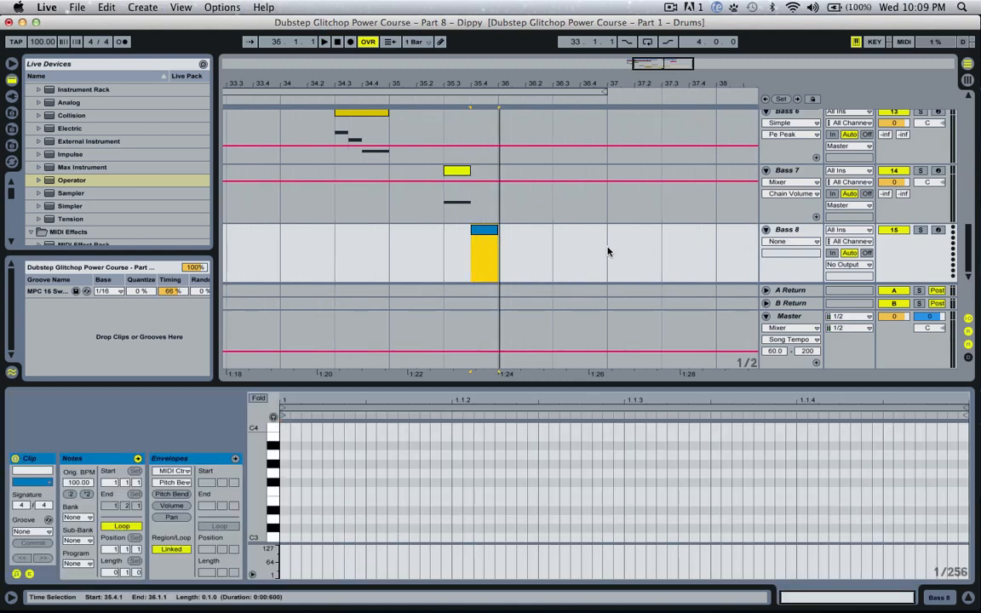
click(803, 231)
key(super+1)
key(super+1)
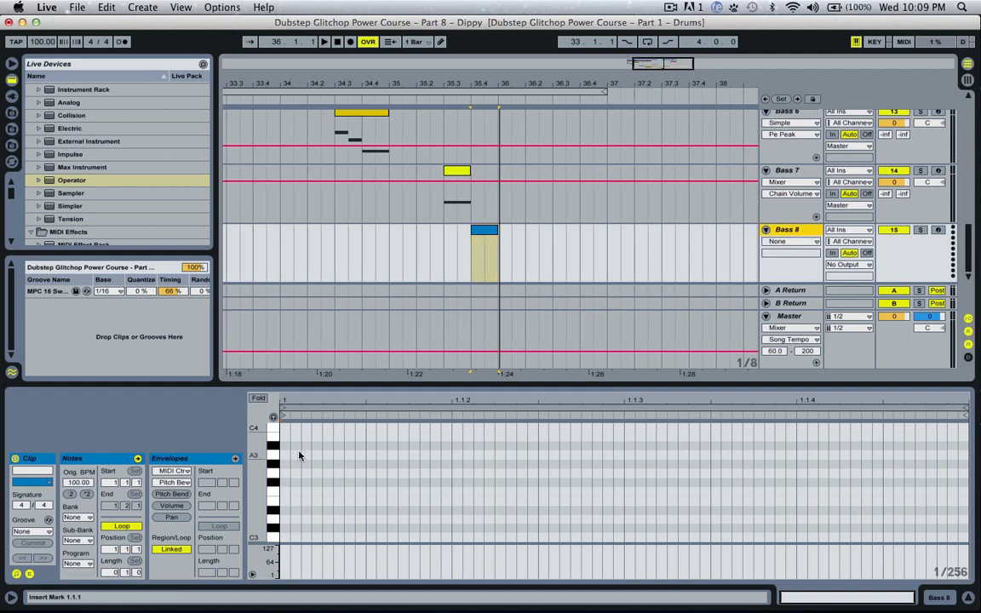
Open the new Bass 8 clip and try coarser and finer straight note grids, ending on 1/16.
double_click(479, 232)
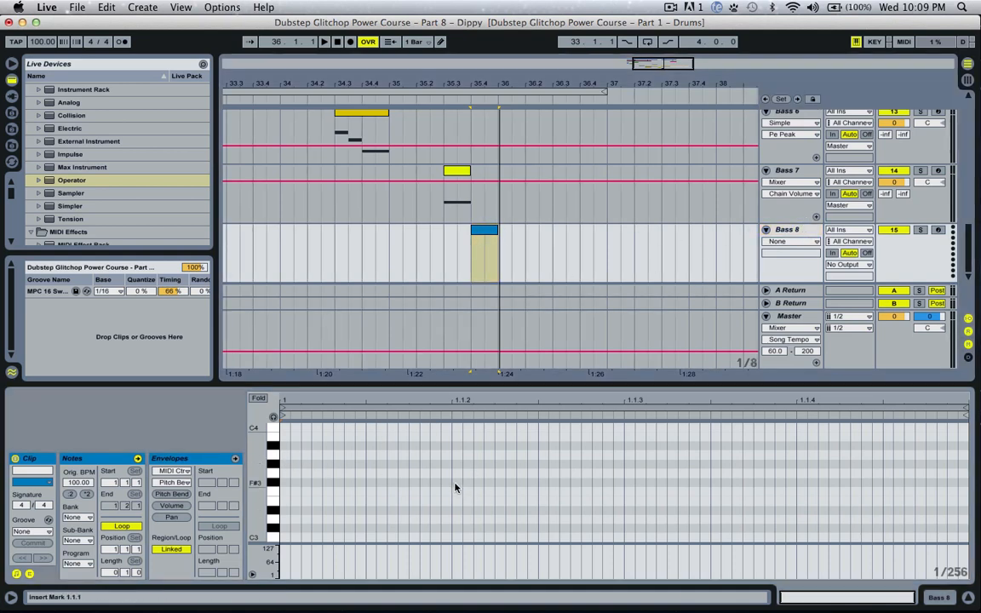
key(super+2)
key(super+2)
key(super+2)
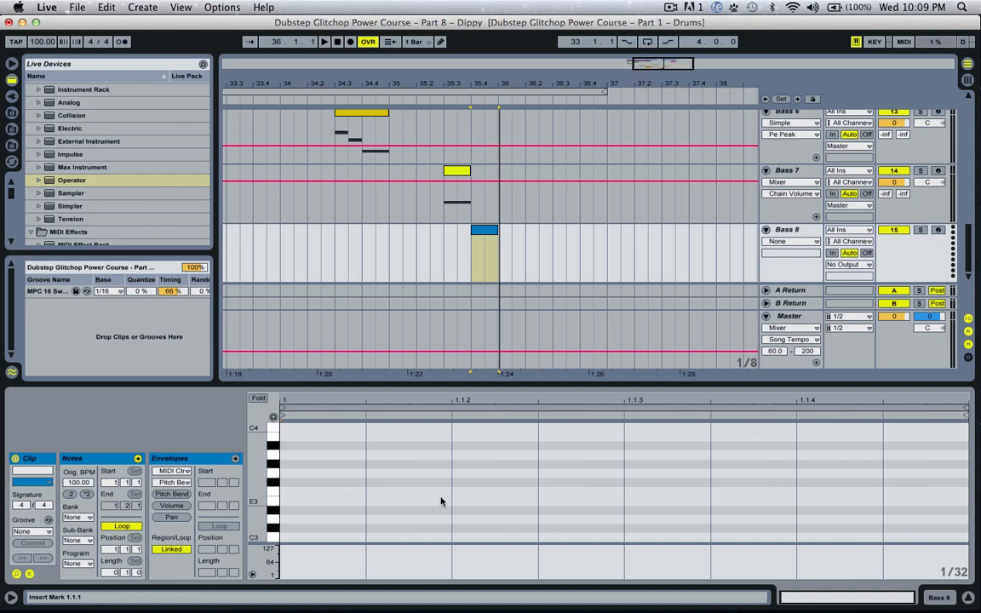
key(super+2)
key(super+2)
key(super+1)
key(super+1)
key(super+1)
key(super+1)
key(super+2)
key(super+2)
key(super+2)
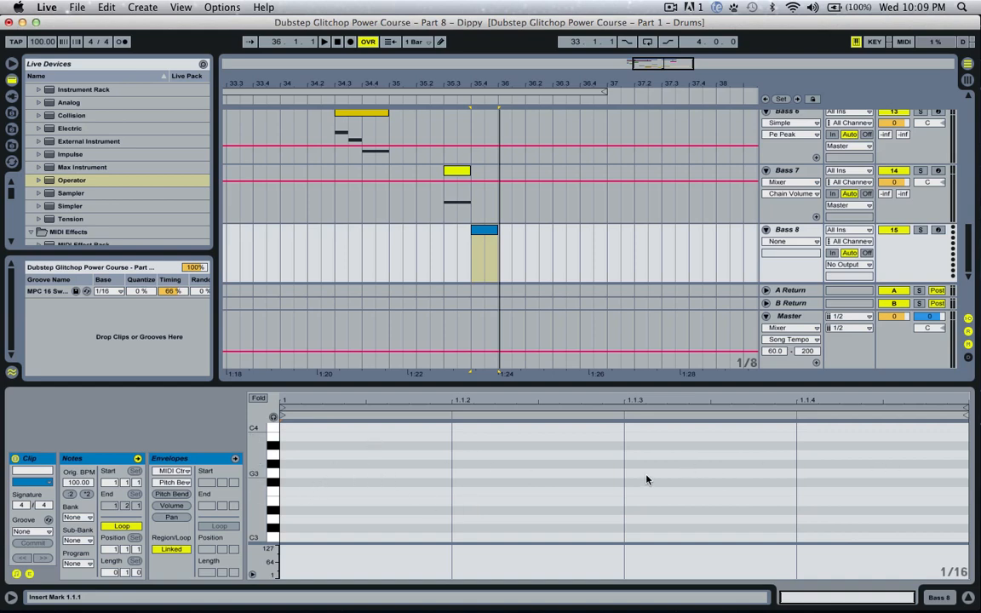
Try the note grid at 1/64 and triplet 1/32T, ending on straight 1/8.
key(super+1)
key(super+1)
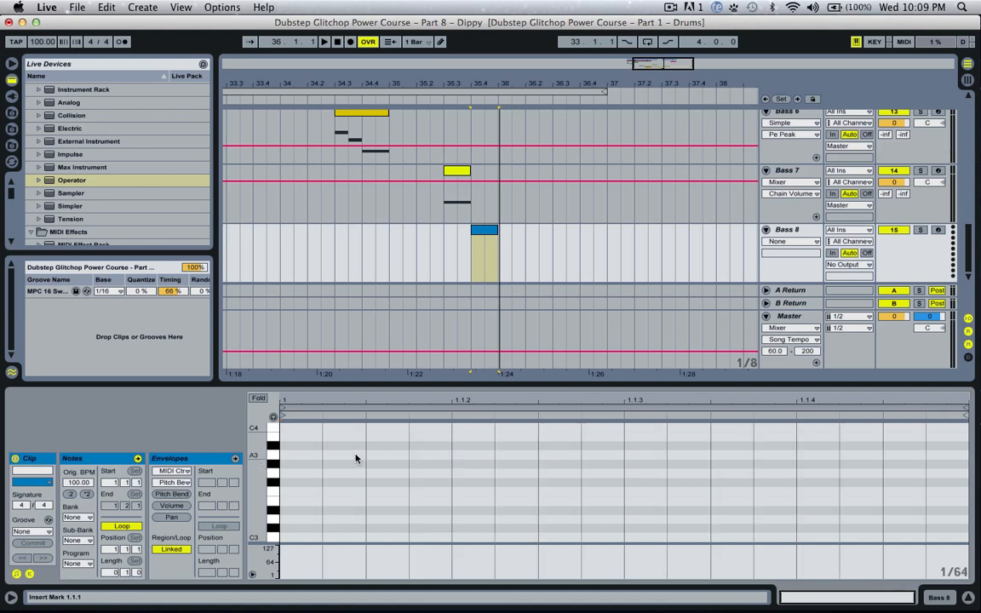
key(super+2)
key(super+3)
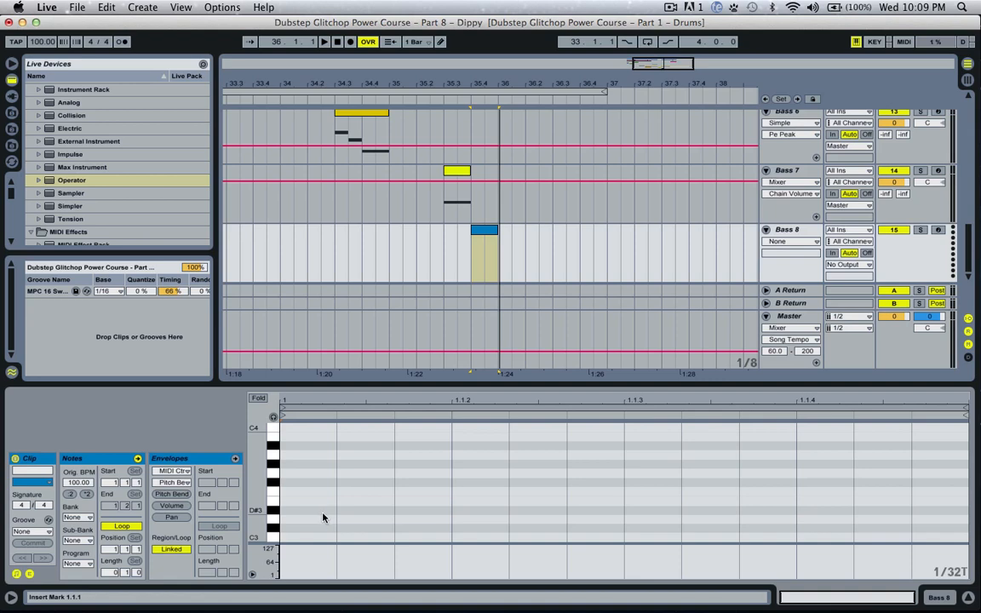
key(super+2)
key(super+2)
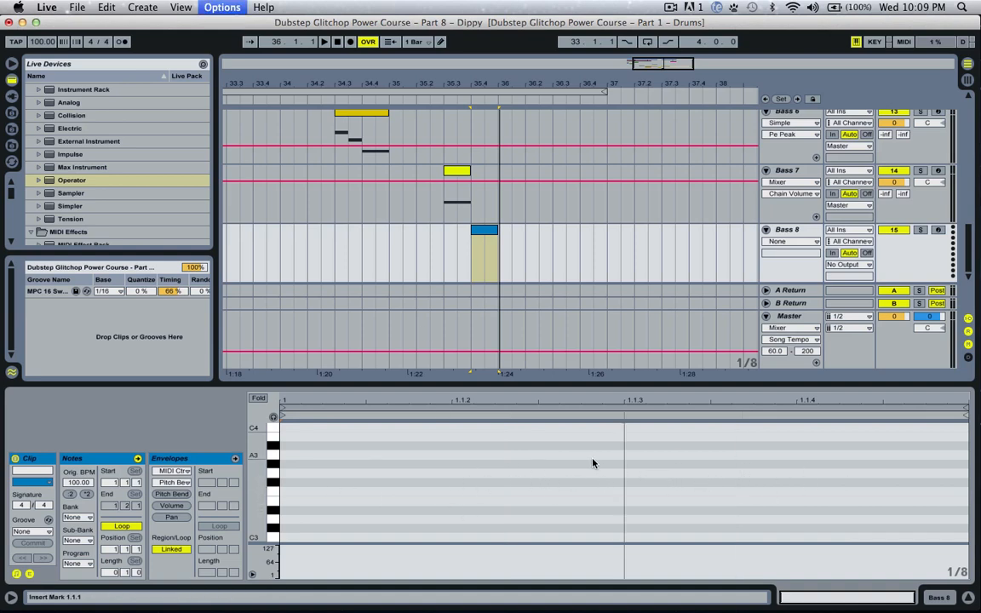
Compare the clip's straight 1/16 grid with the 1/16T and 1/32T triplet grids.
key(super+1)
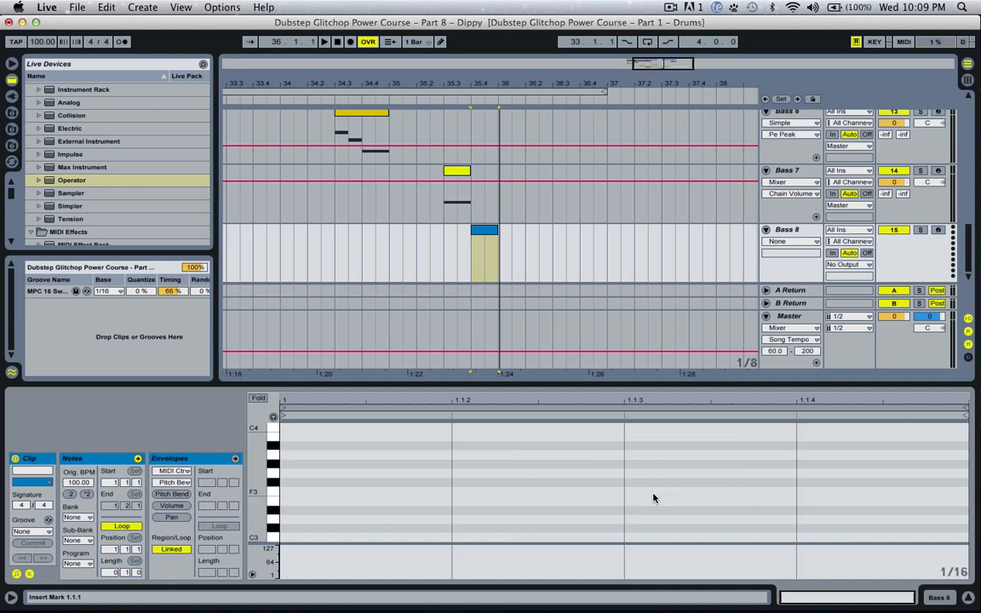
key(super+3)
key(super+1)
key(super+2)
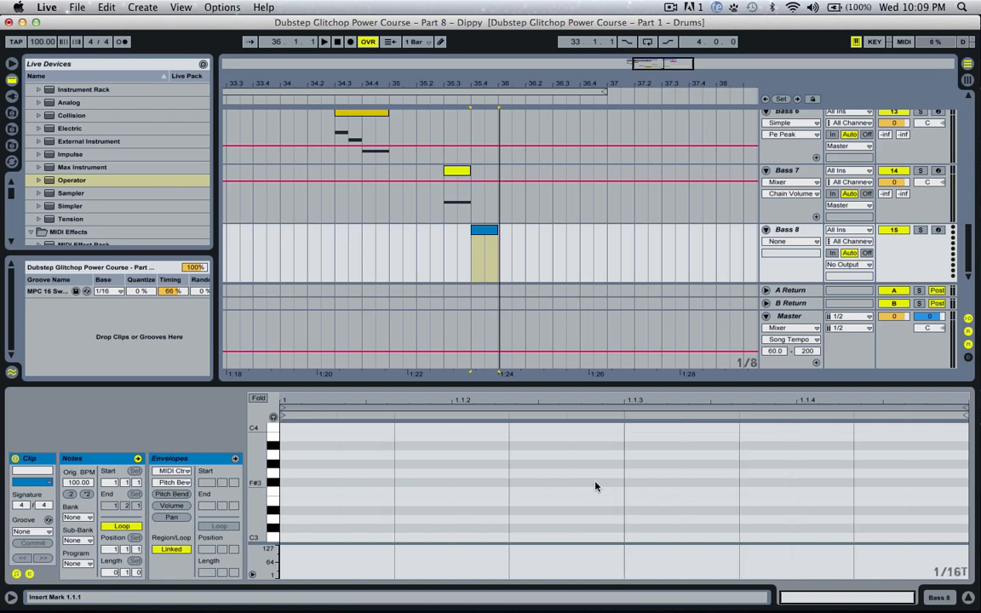
key(super+1)
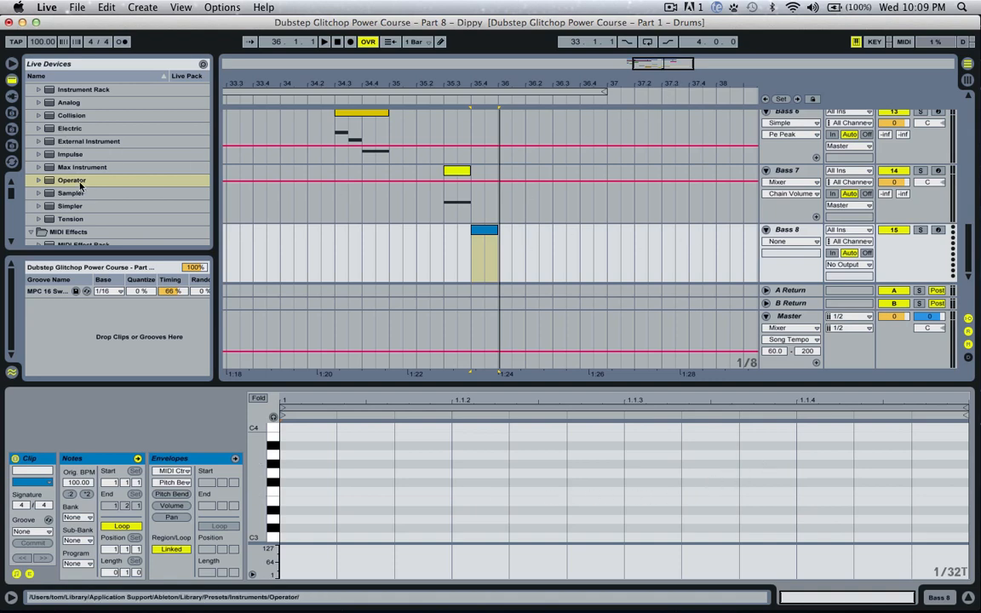
Load Operator onto the Bass 8 track and reopen its clip with a straight 1/16 note grid.
drag(80, 186, 502, 246)
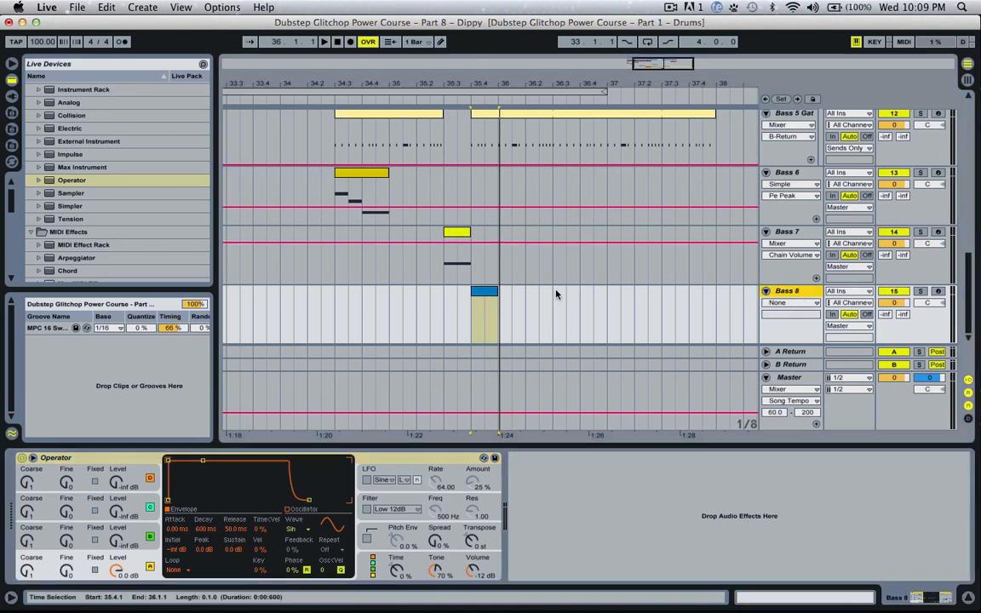
double_click(483, 291)
key(super+3)
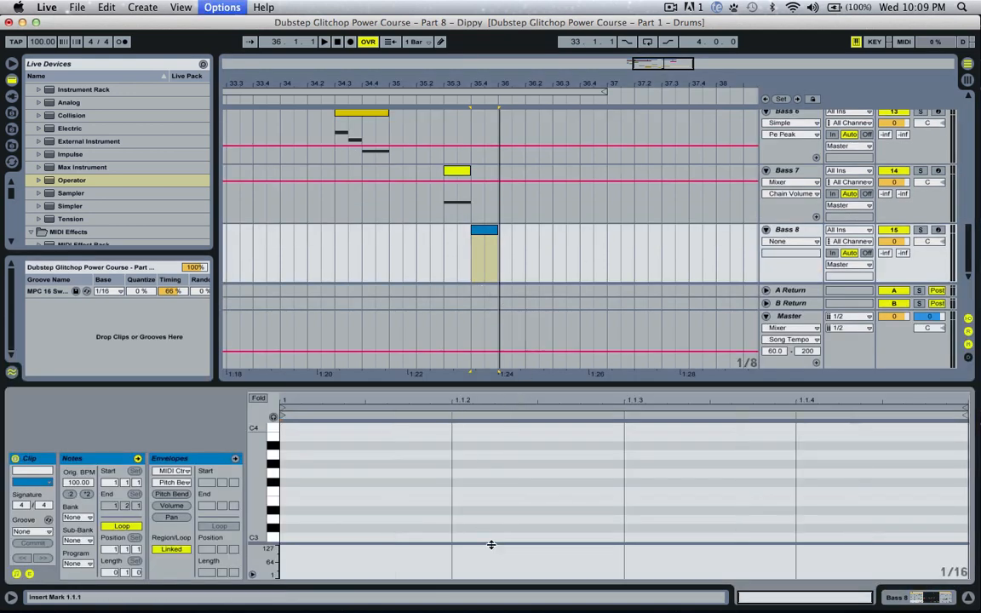
right_click(499, 434)
click(549, 416)
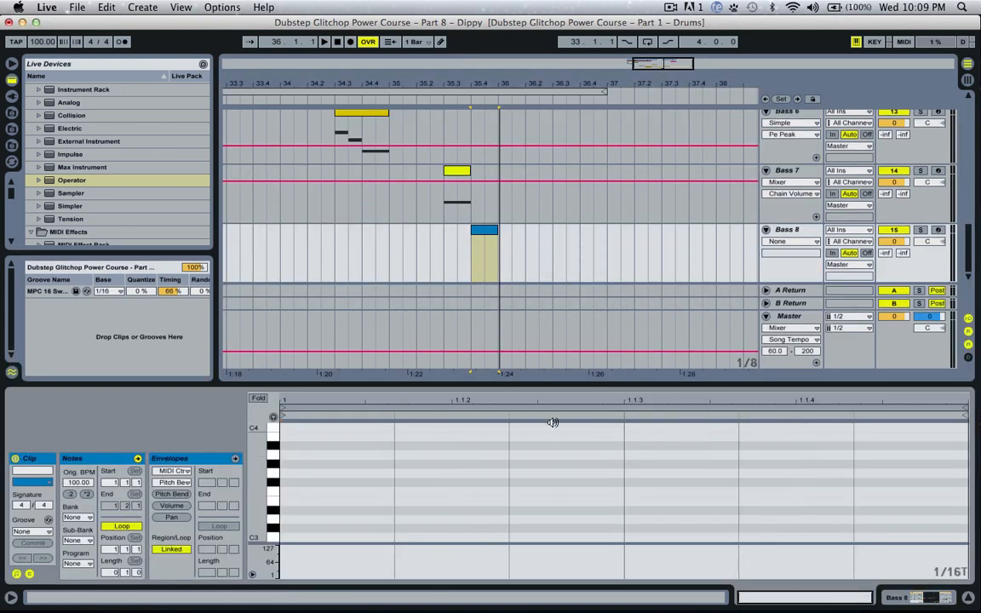
right_click(552, 423)
click(570, 424)
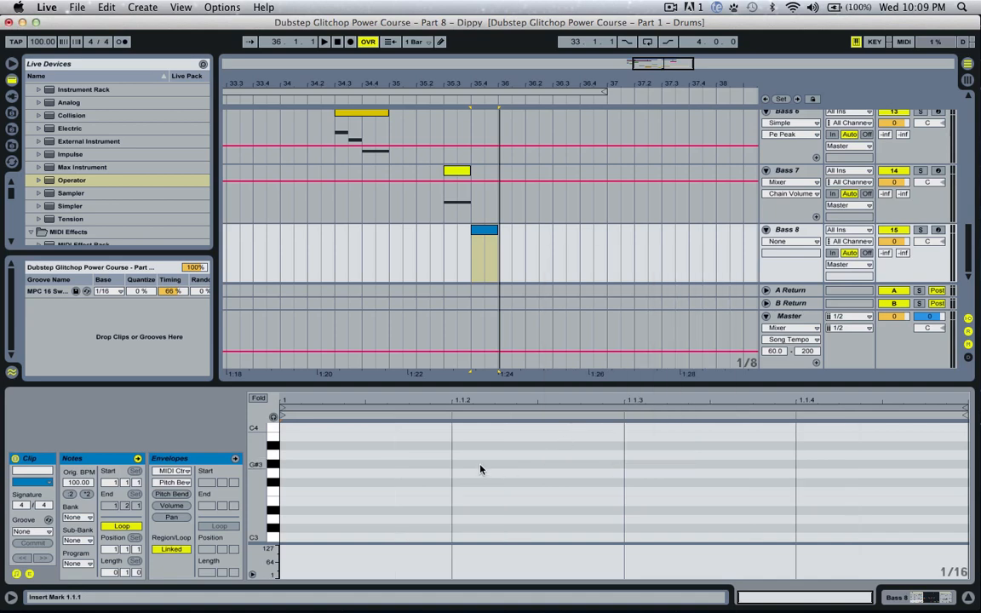
Add a note at the start of the clip, pitch it to D2, and shorten it to about two thirds of a sixteenth.
double_click(304, 474)
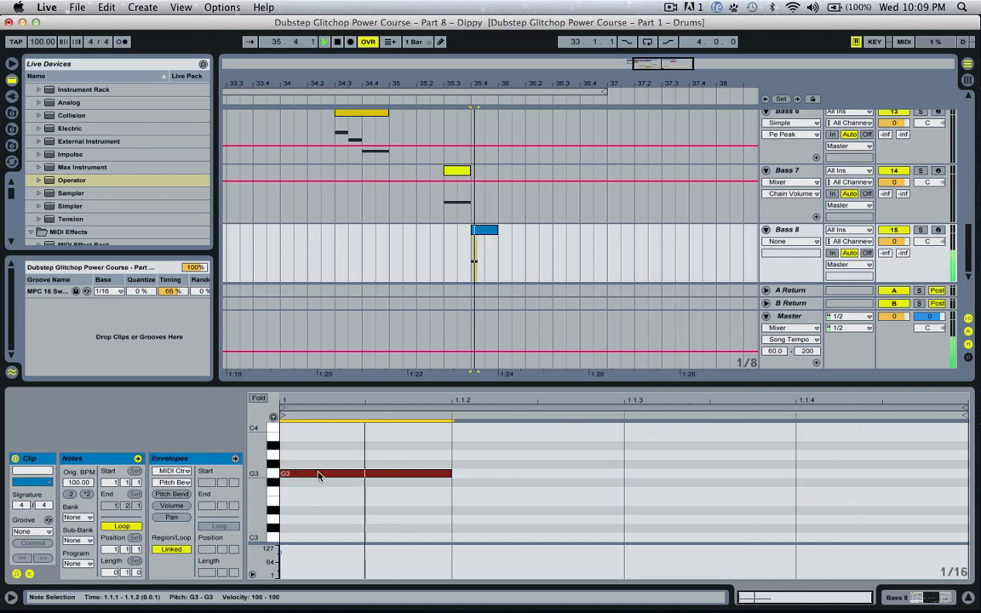
key(shift+Down)
key(shift+Down)
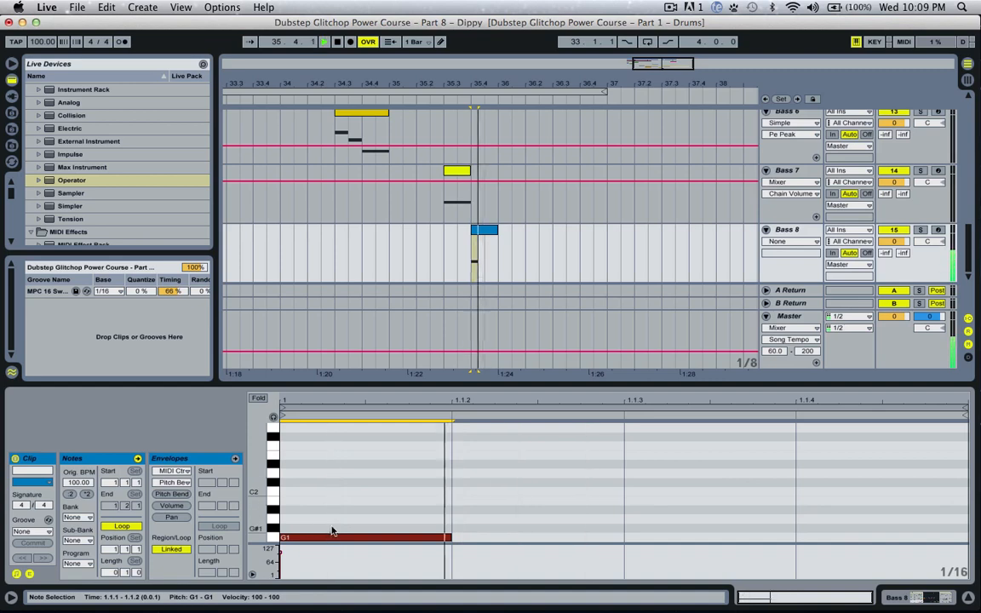
drag(322, 534, 319, 475)
drag(450, 473, 392, 473)
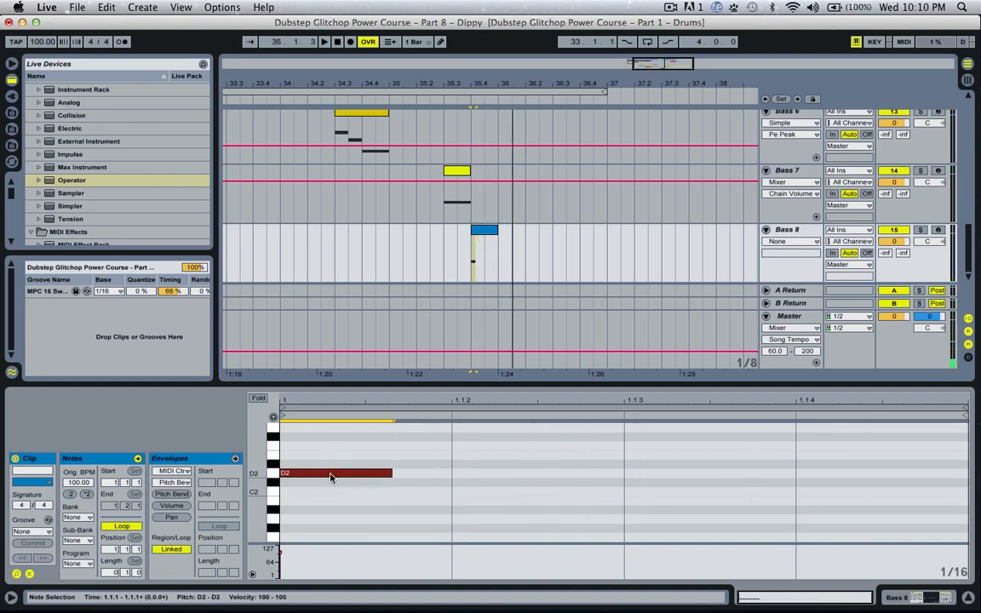
Try three duplicates of the D2 note on consecutive straight sixteenths, audition them, and delete the duplicates.
key(super+d)
key(super+d)
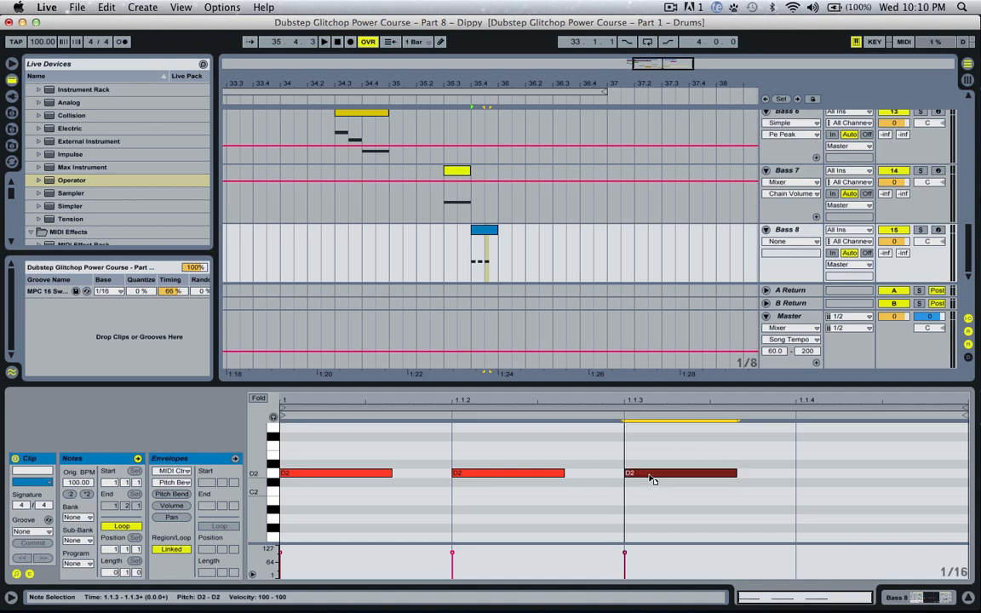
key(super+d)
key(space)
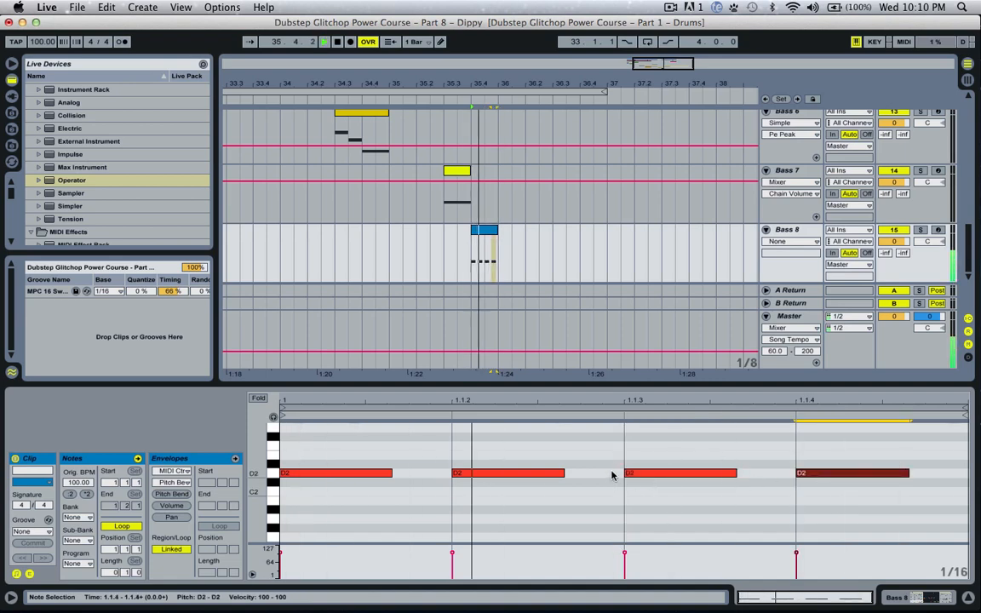
key(space)
drag(407, 442, 862, 482)
key(Delete)
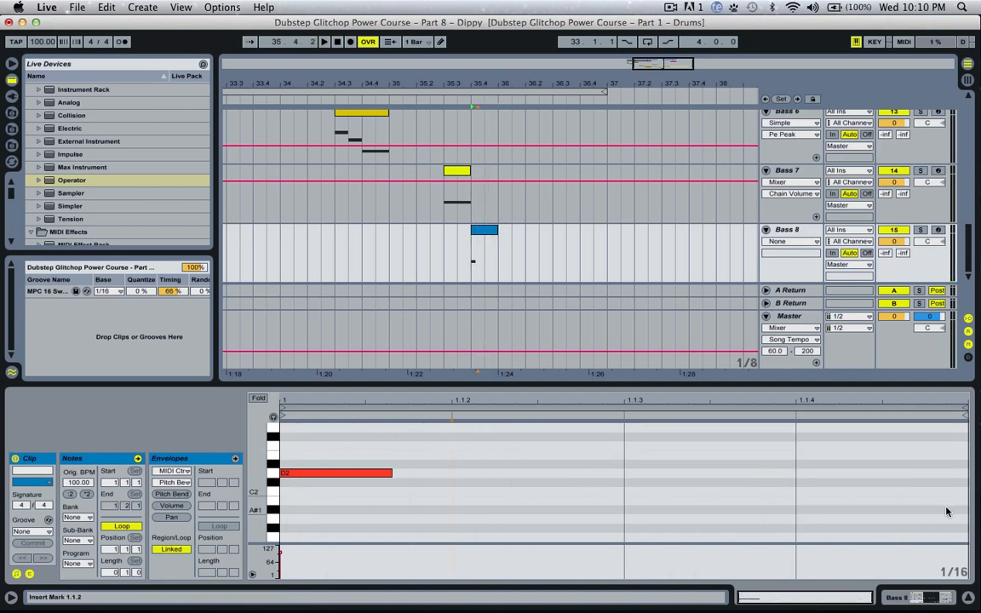
Shorten the D2 note further, duplicate it five times on the 1/16T triplet grid, and audition the pattern.
key(super+3)
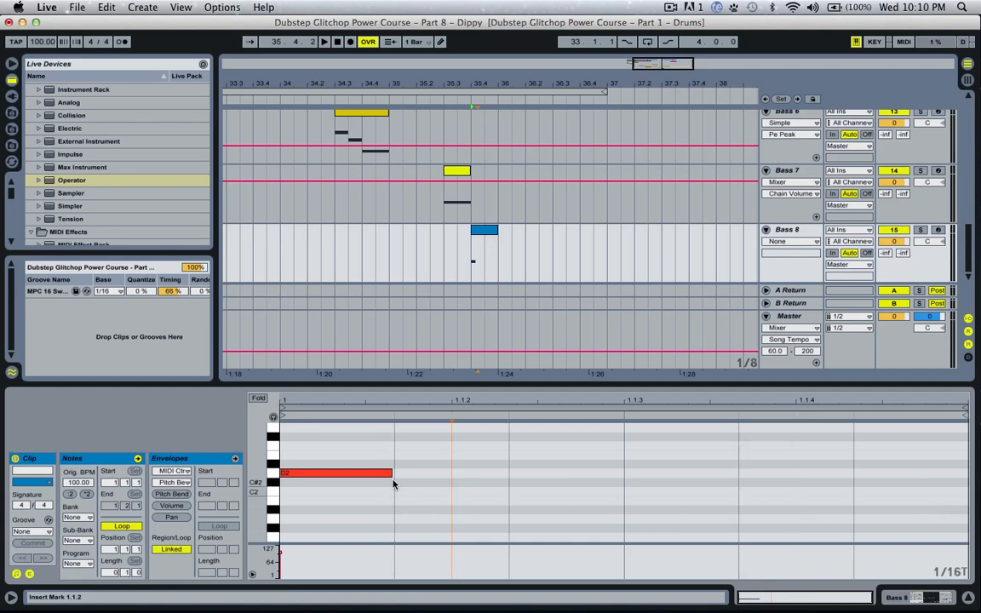
drag(391, 473, 319, 479)
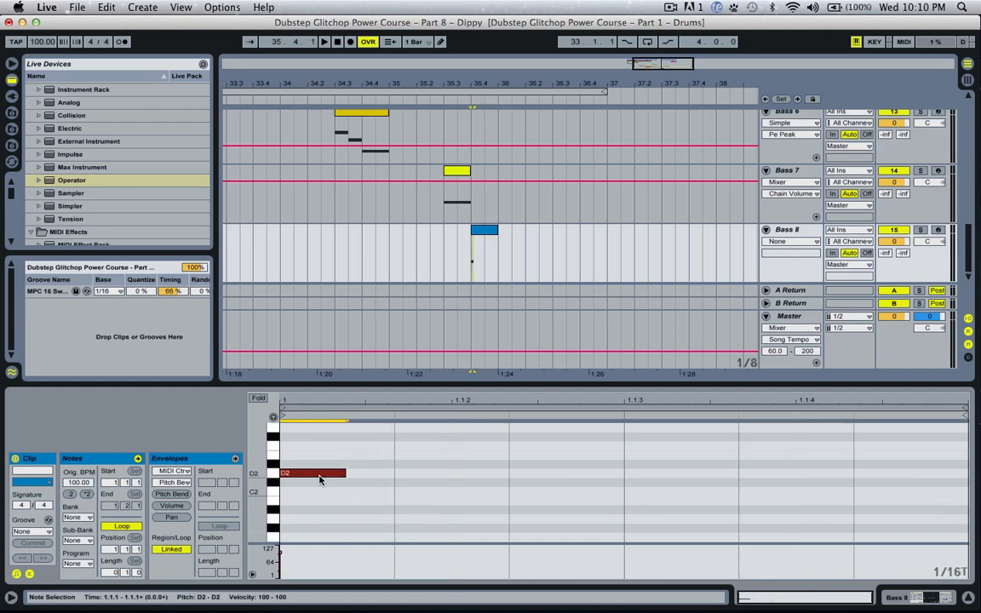
key(super+d)
key(super+d)
key(super+d)
key(super+d)
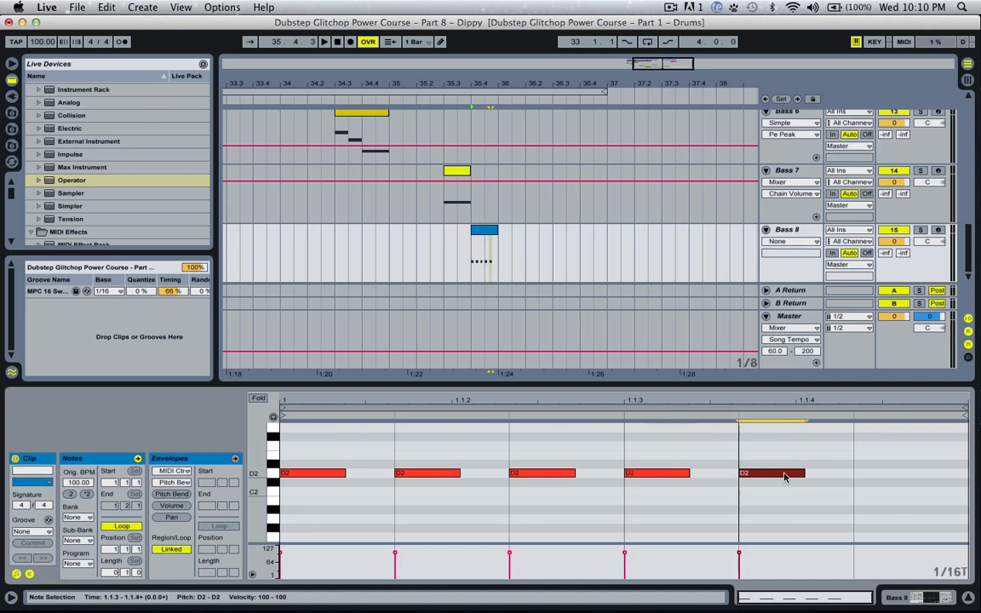
key(super+d)
key(space)
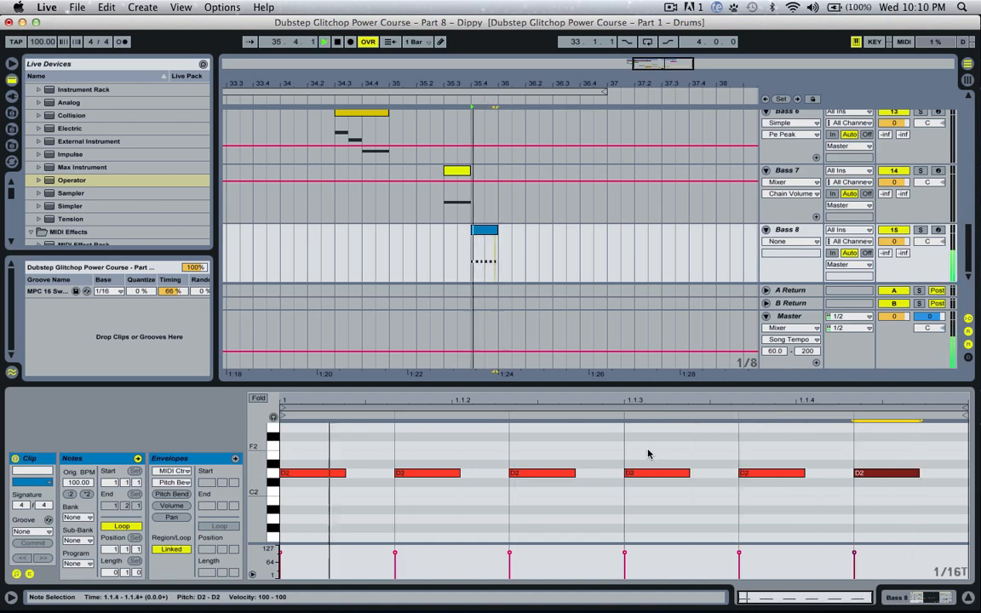
key(space)
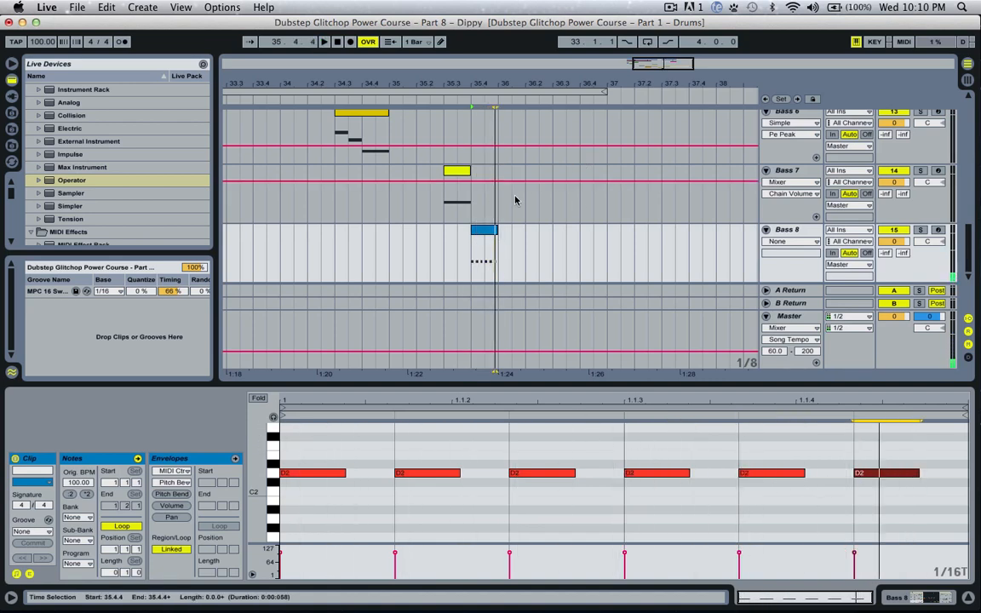
Delete the second and fifth of the six D2 notes and audition the remaining rhythm.
click(39, 291)
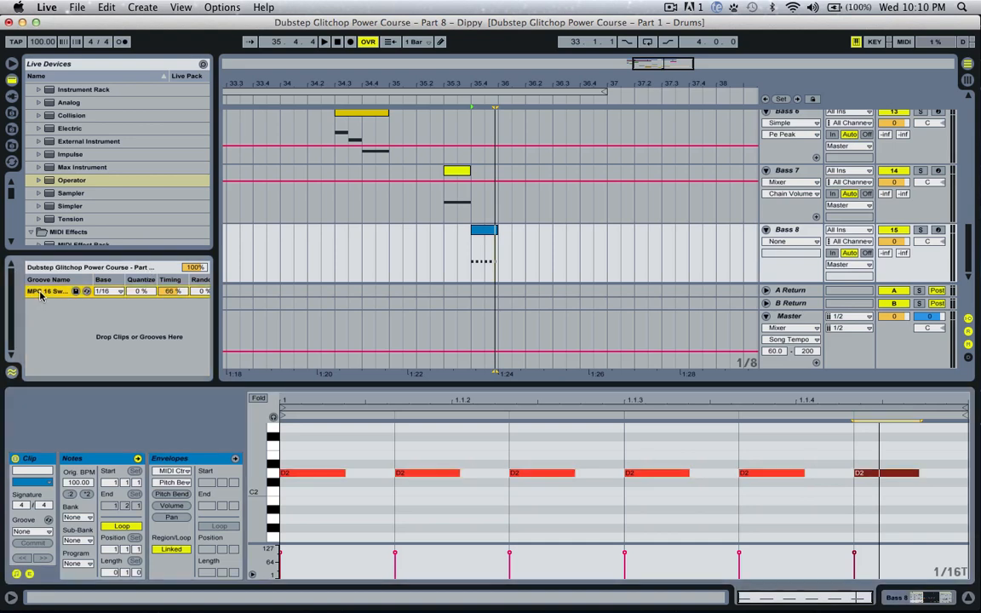
click(426, 473)
key(Delete)
click(757, 474)
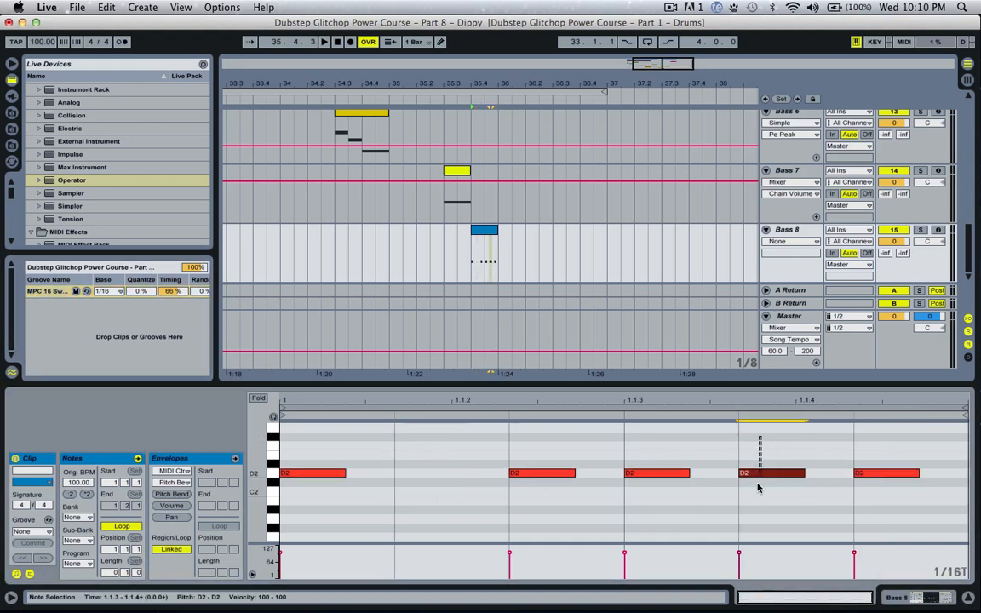
key(Delete)
key(space)
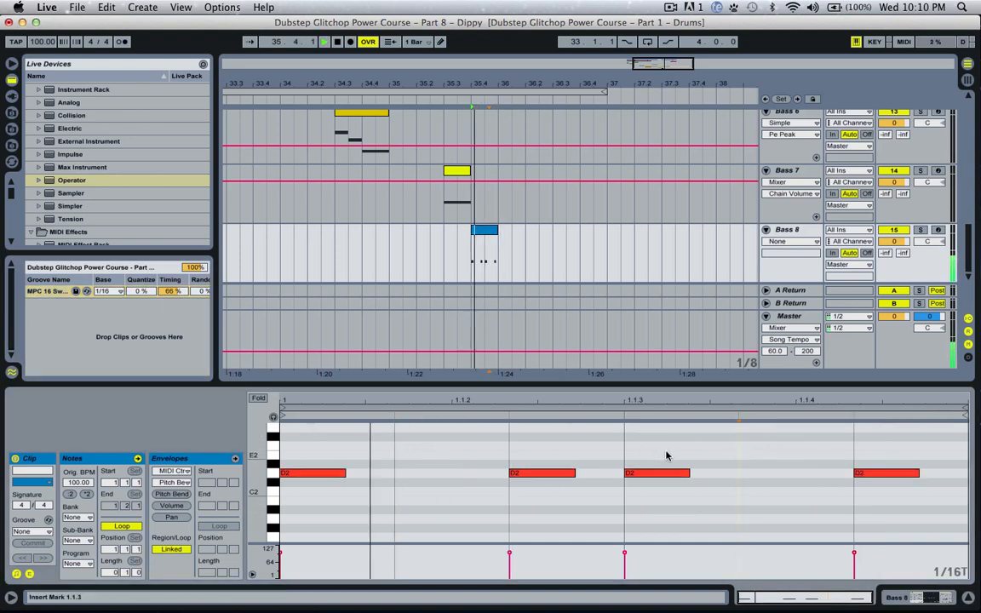
key(space)
Move the second and last notes earlier to near 1.1.2 and 1.1.4, and play the straighter rhythm.
click(538, 473)
drag(538, 474, 484, 474)
drag(885, 474, 834, 478)
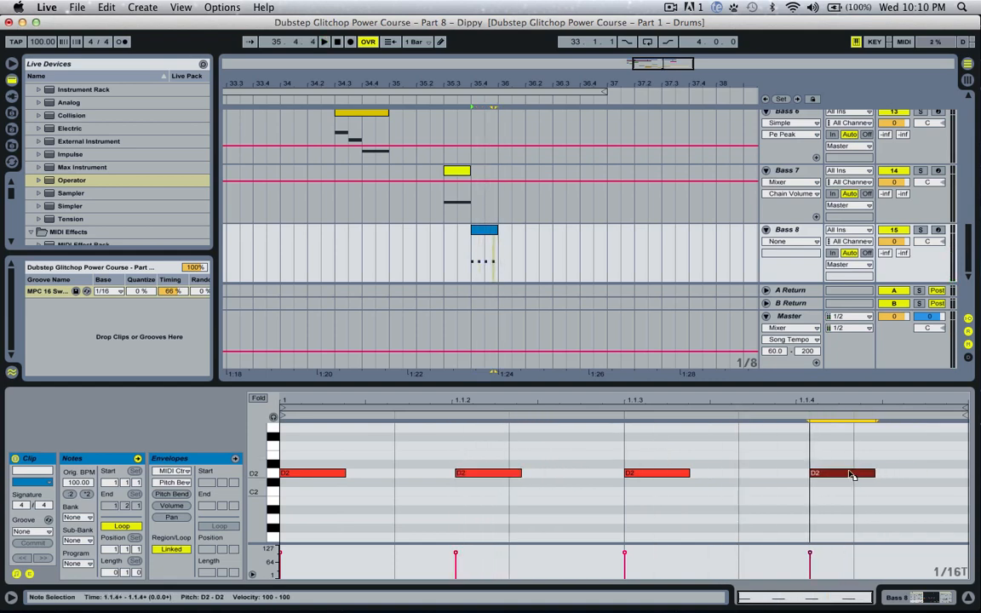
key(space)
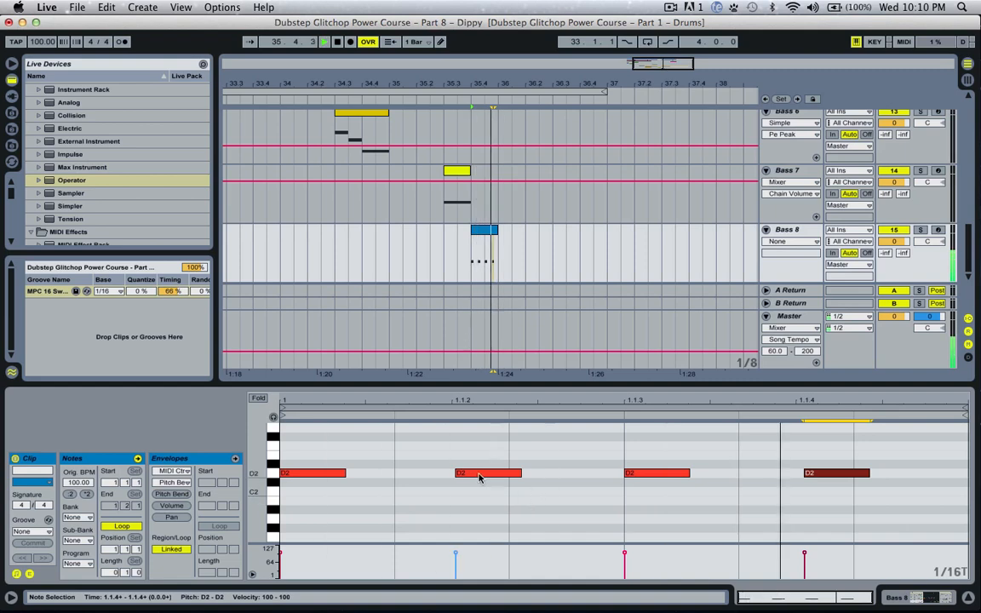
Move the second and last D2 notes back onto the 1/16T grid lines after 1.1.2 and 1.1.4, and audition the rhythm.
drag(479, 475, 534, 484)
key(Up)
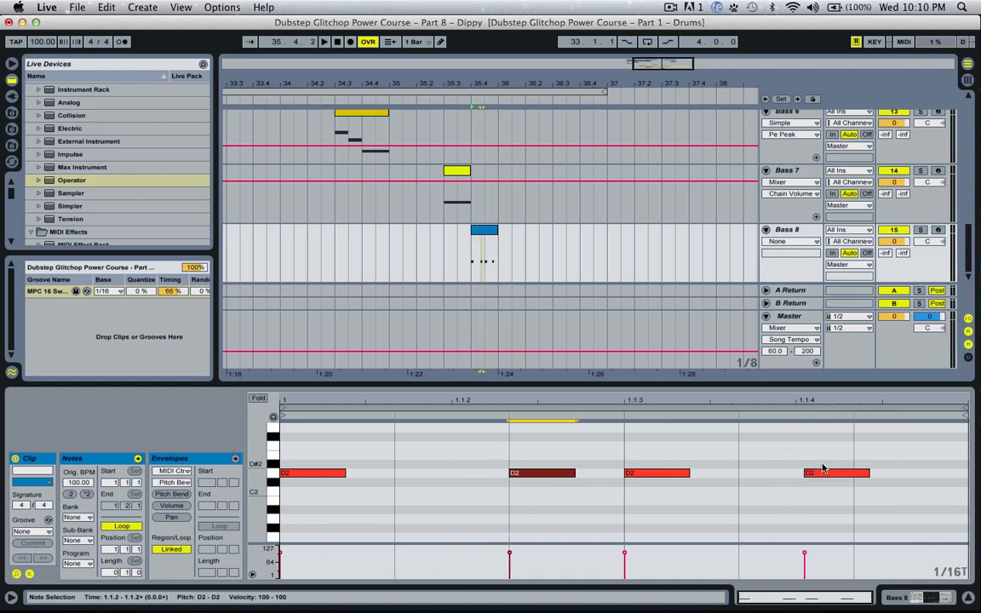
drag(816, 473, 867, 473)
key(space)
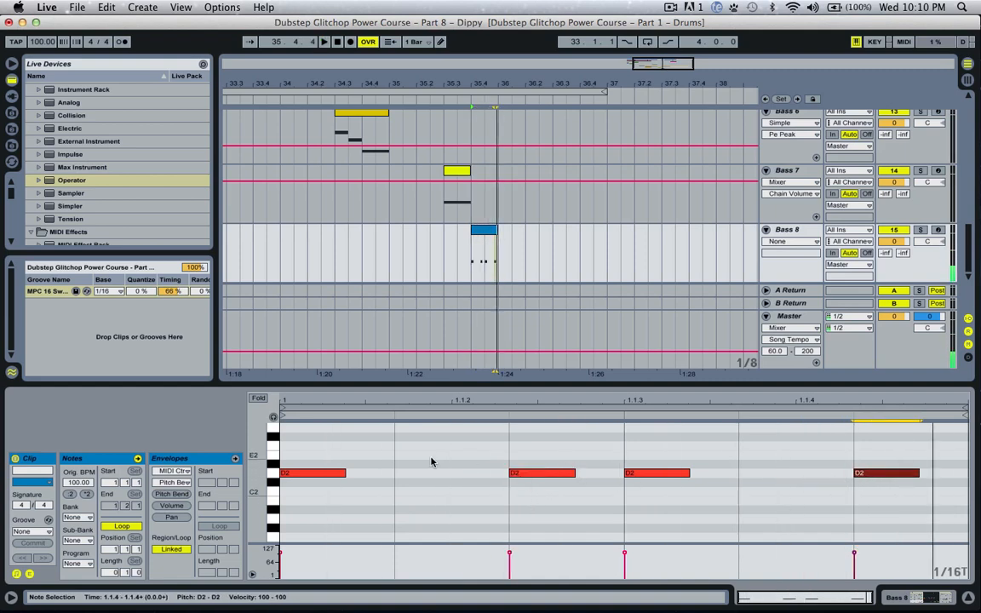
Duplicate the D2 note into the two gaps to fill all six 1/16T positions, and audition with Bass 8 soloed.
click(324, 475)
drag(324, 475, 757, 473)
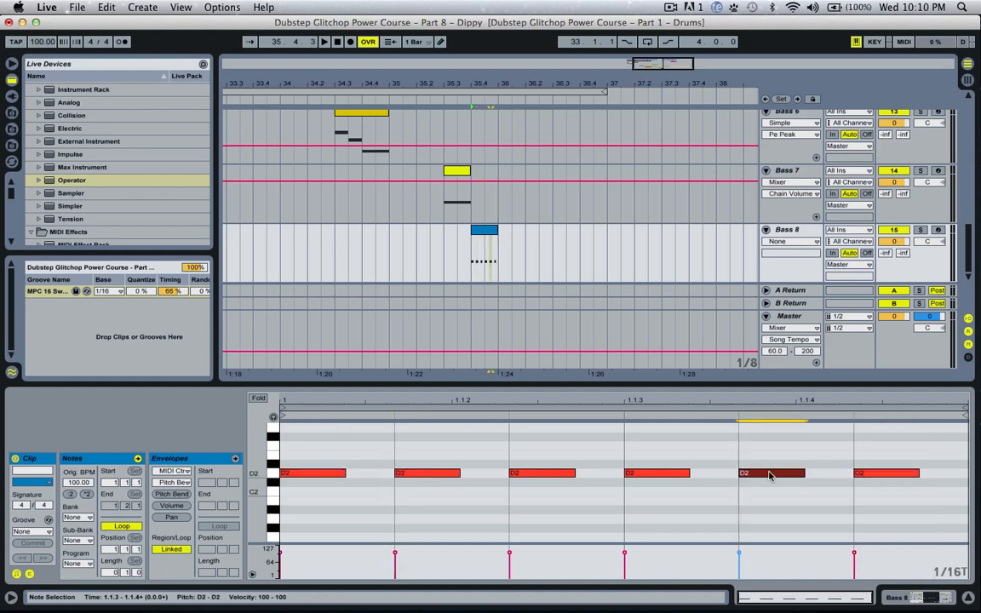
key(space)
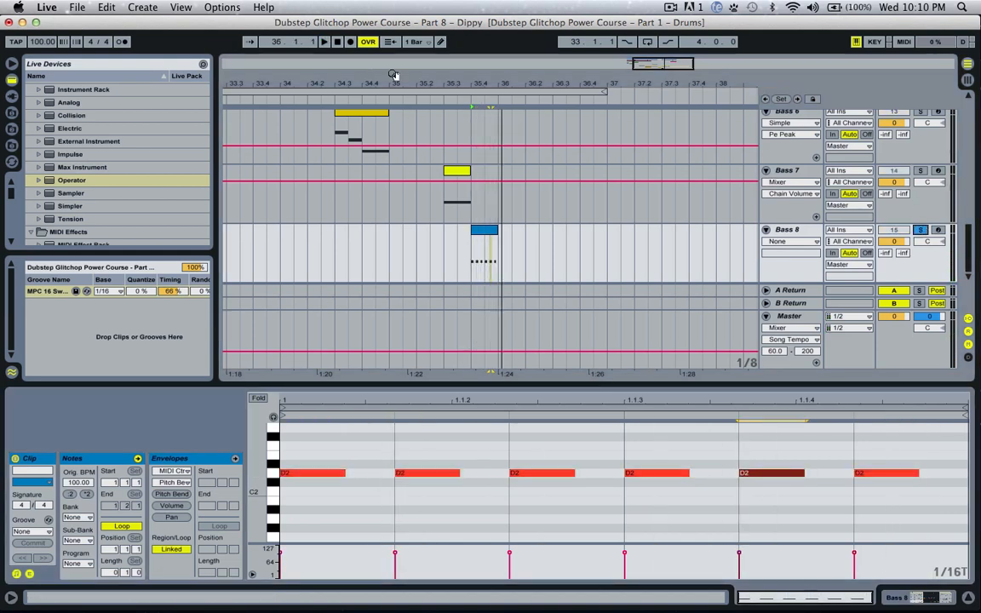
key(space)
key(space)
key(space)
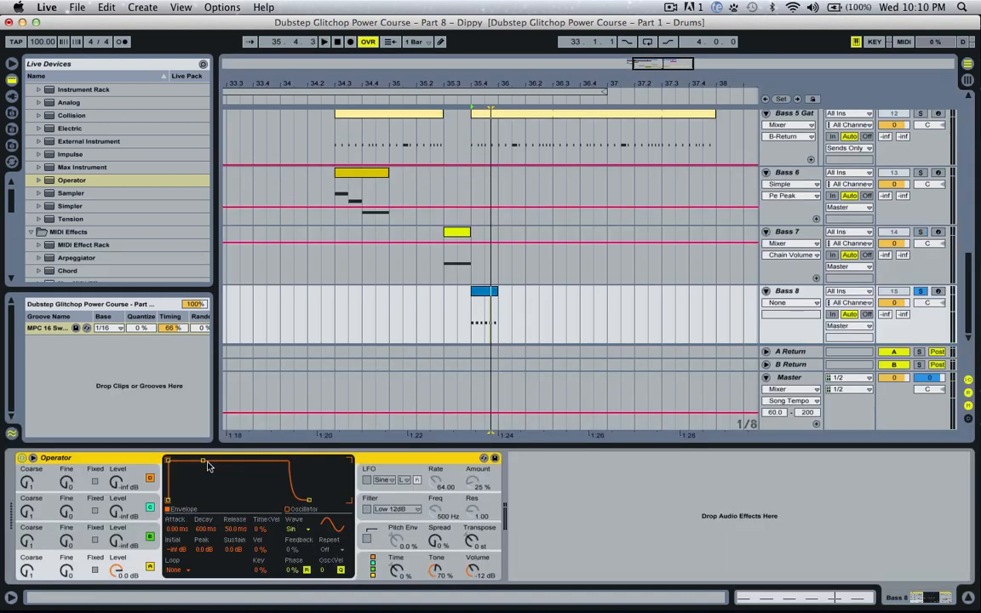
Set Operator's oscillator A waveform to Saw D and audition the pattern.
click(308, 529)
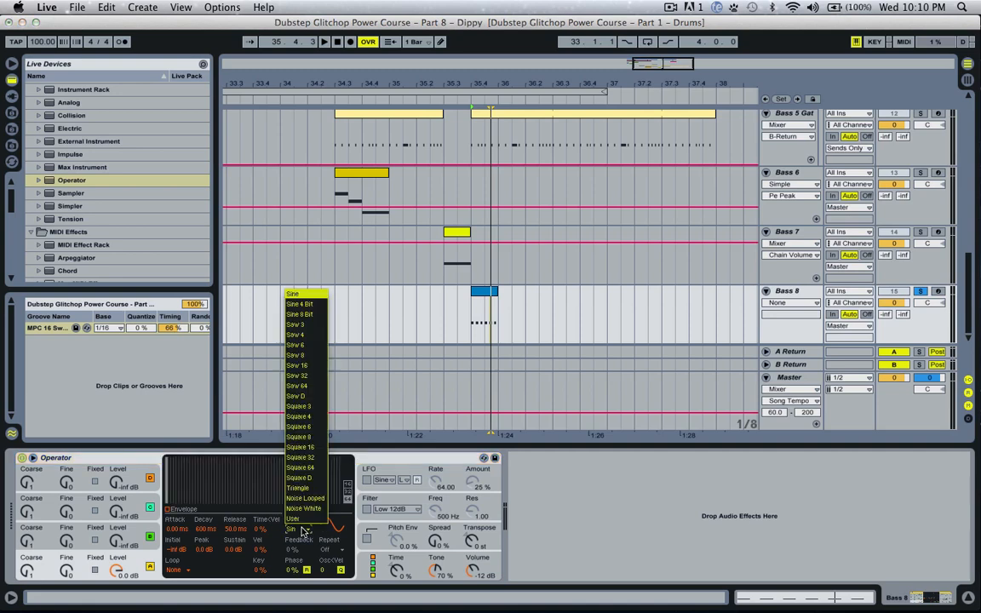
click(316, 396)
key(space)
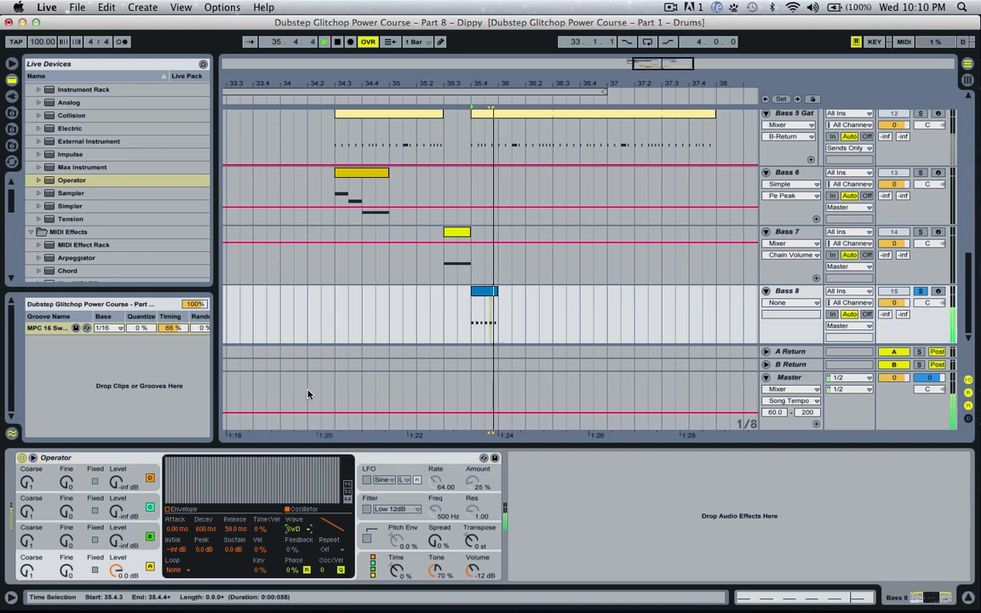
Transpose all six notes of the Bass 8 clip down an octave to D1 and play them back.
double_click(484, 290)
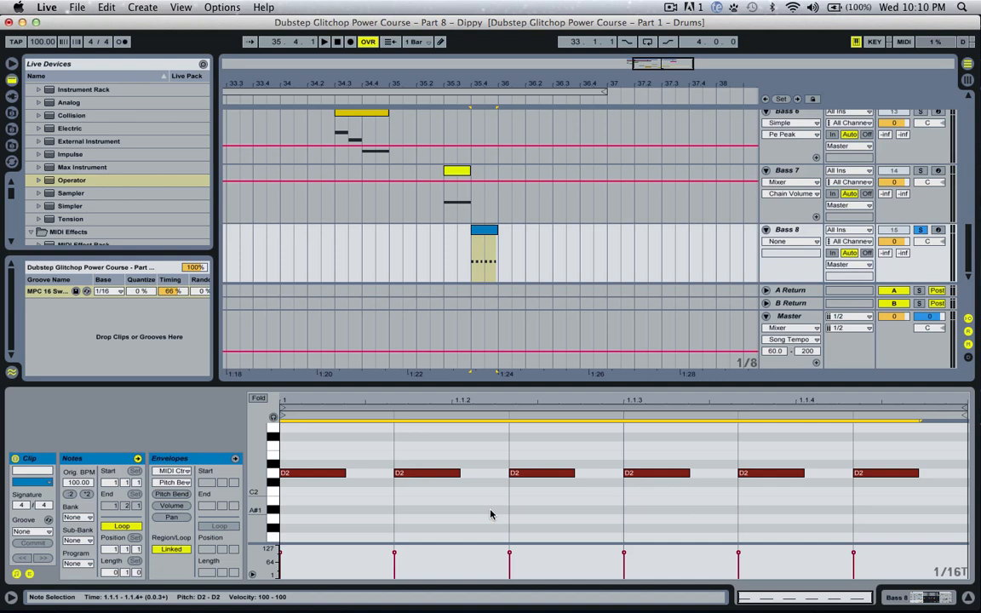
key(shift+Down)
key(space)
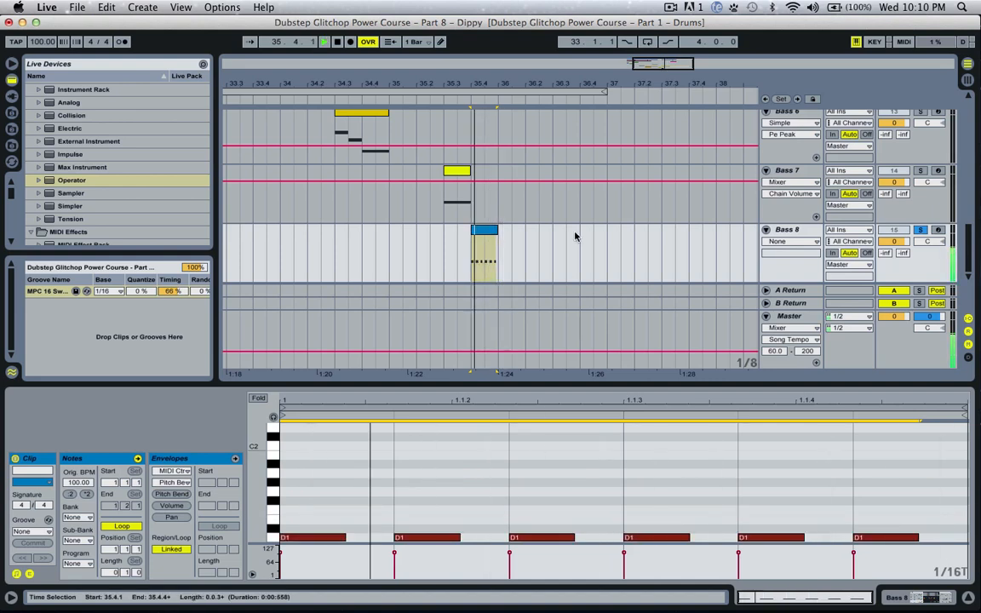
key(space)
Enable Operator's Low 12dB filter, lower its frequency to 60.6 Hz and set the filter envelope amount to 100%.
double_click(794, 230)
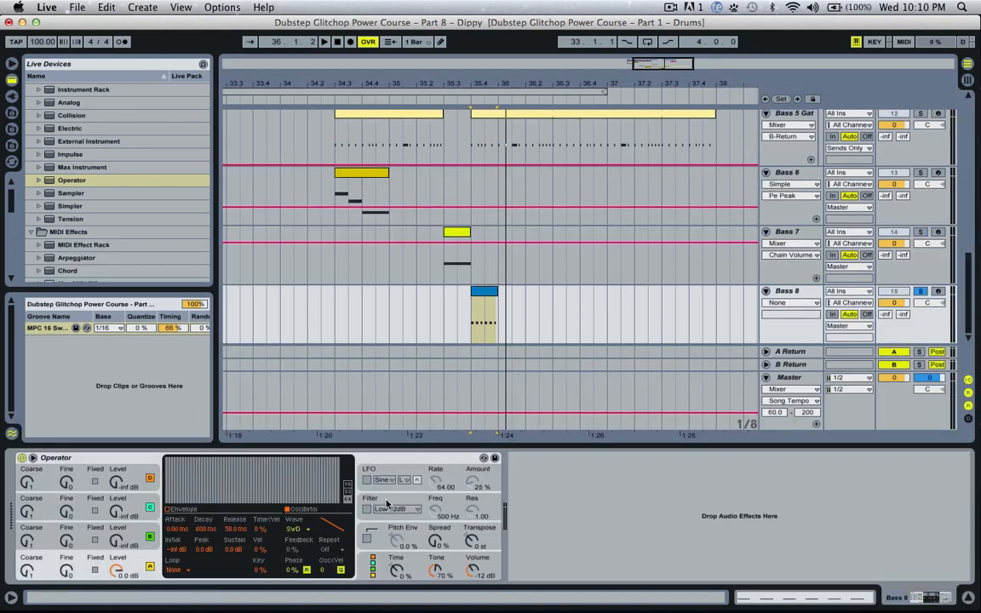
click(367, 509)
drag(436, 512, 436, 554)
drag(263, 550, 262, 477)
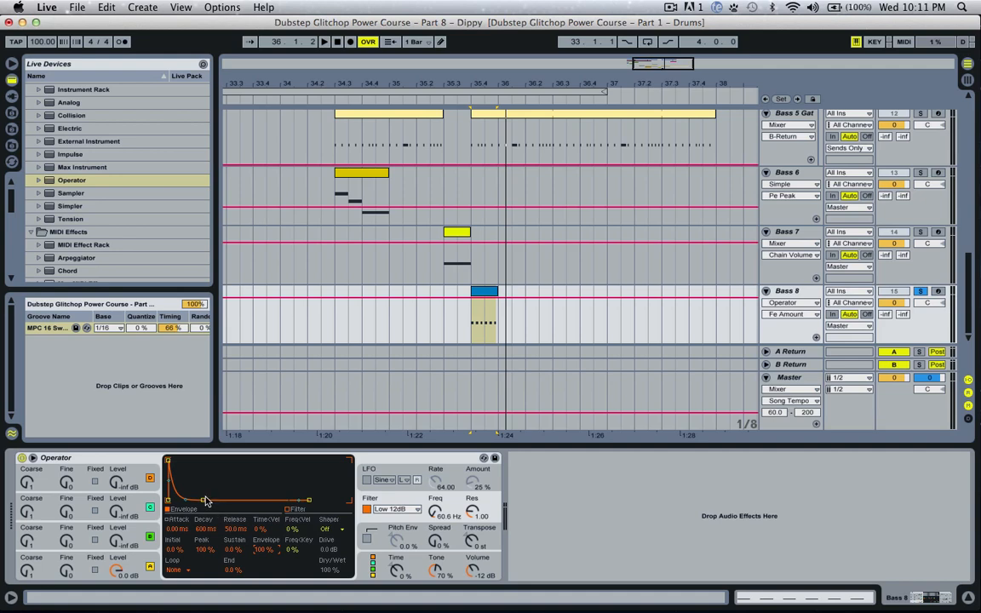
Shorten the filter envelope's decay to 291 ms, lower the filter frequency to 30 Hz and audition the sound.
drag(205, 534, 205, 561)
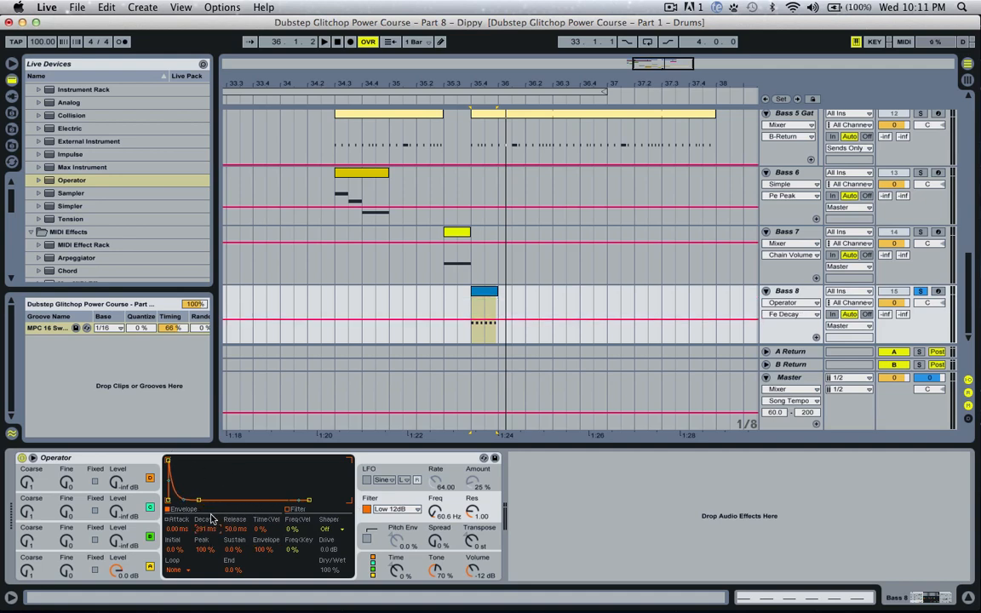
drag(434, 512, 434, 531)
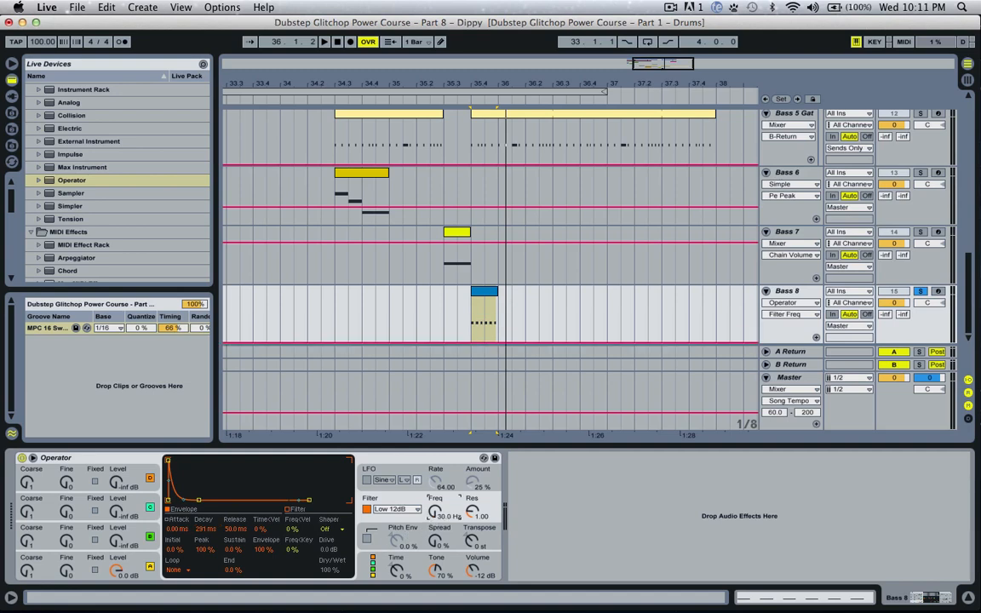
key(space)
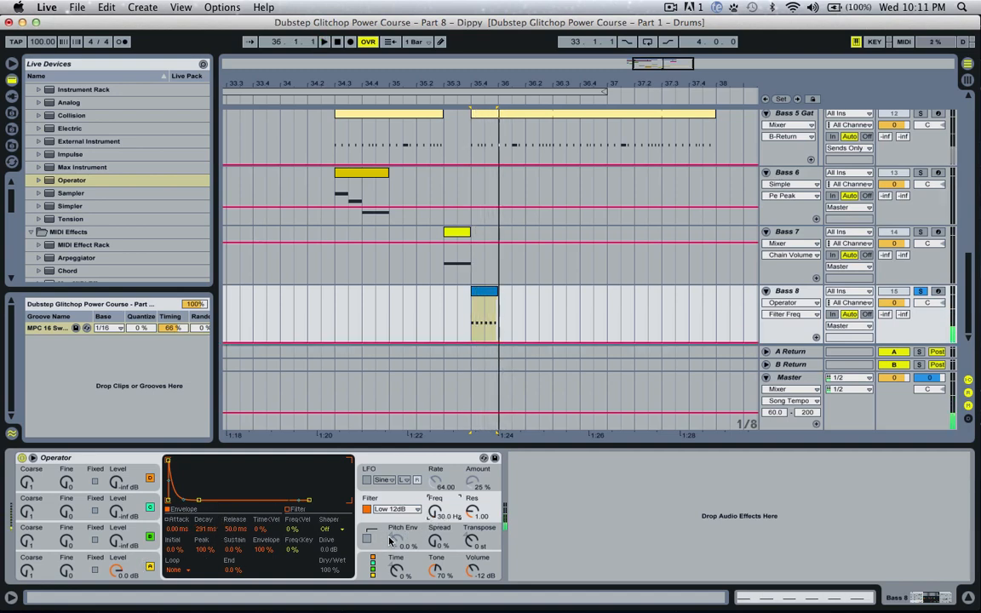
key(space)
Set the velocity of the first D1 note in the Bass 8 clip to 97.
double_click(484, 291)
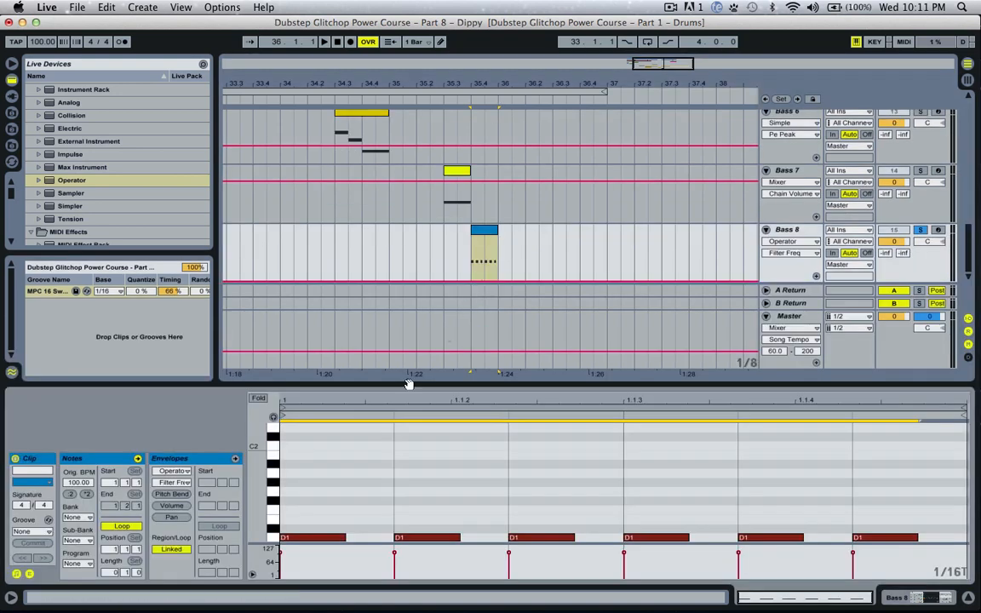
click(282, 552)
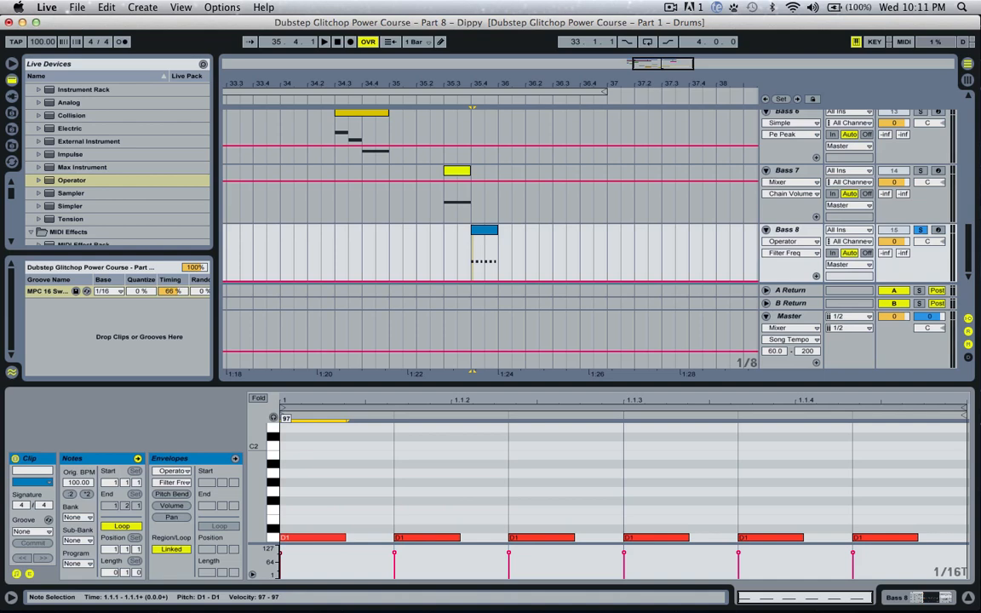
drag(282, 552, 283, 553)
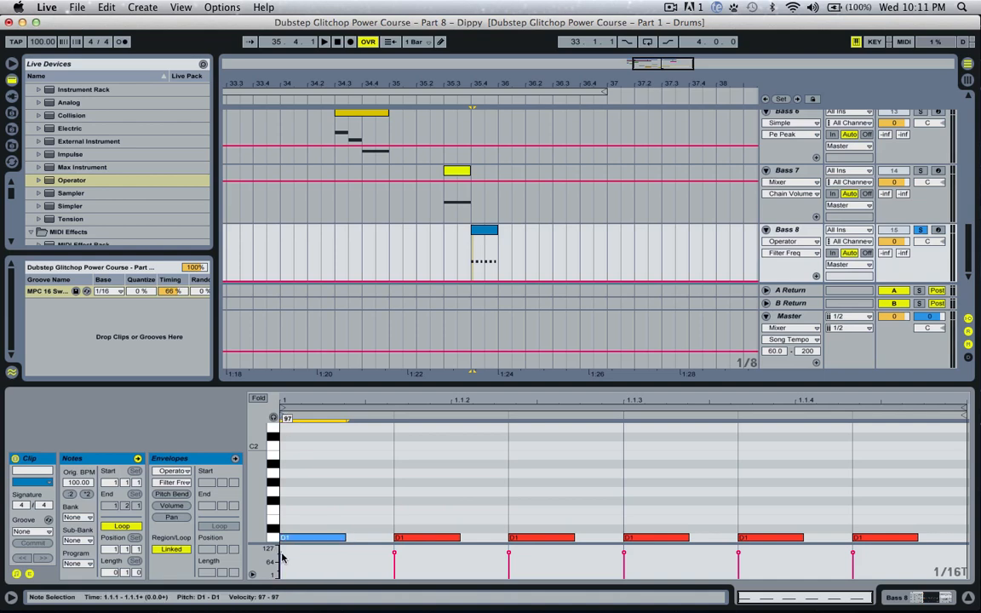
click(281, 553)
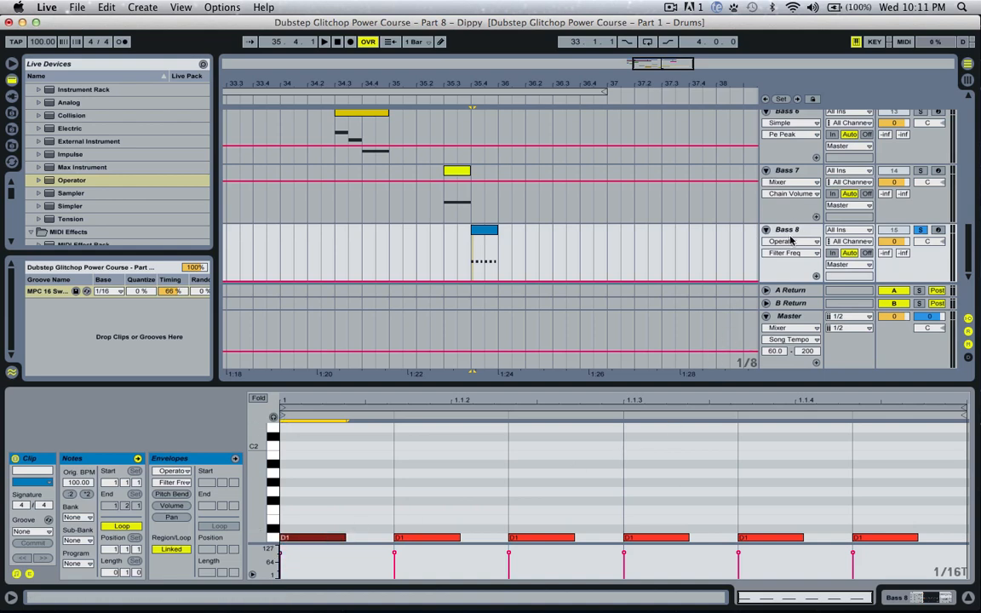
Route Velocity to Volume as Connection A in Operator's global modulation settings, with Amount A at 100.
double_click(790, 233)
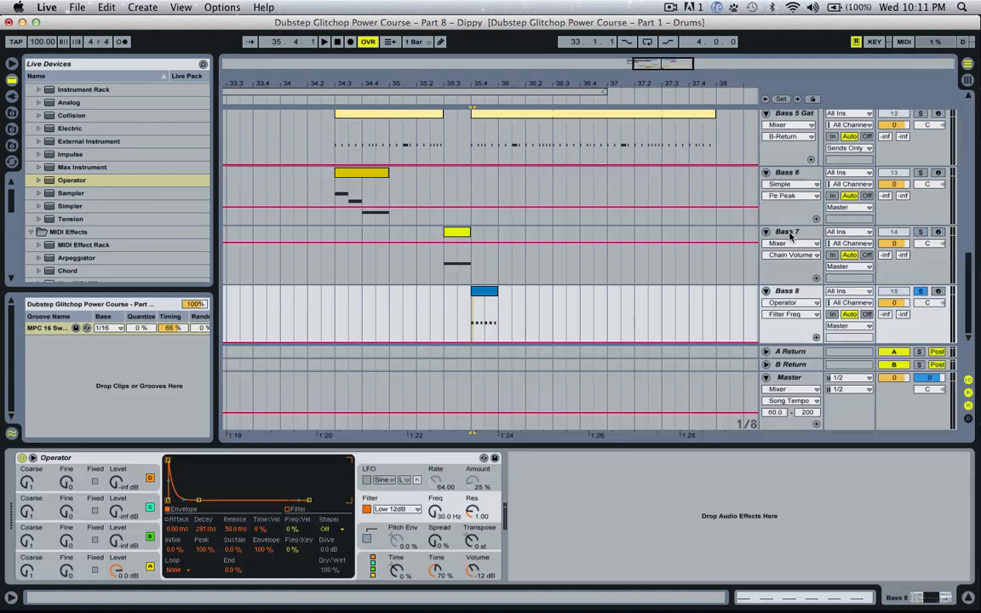
click(417, 565)
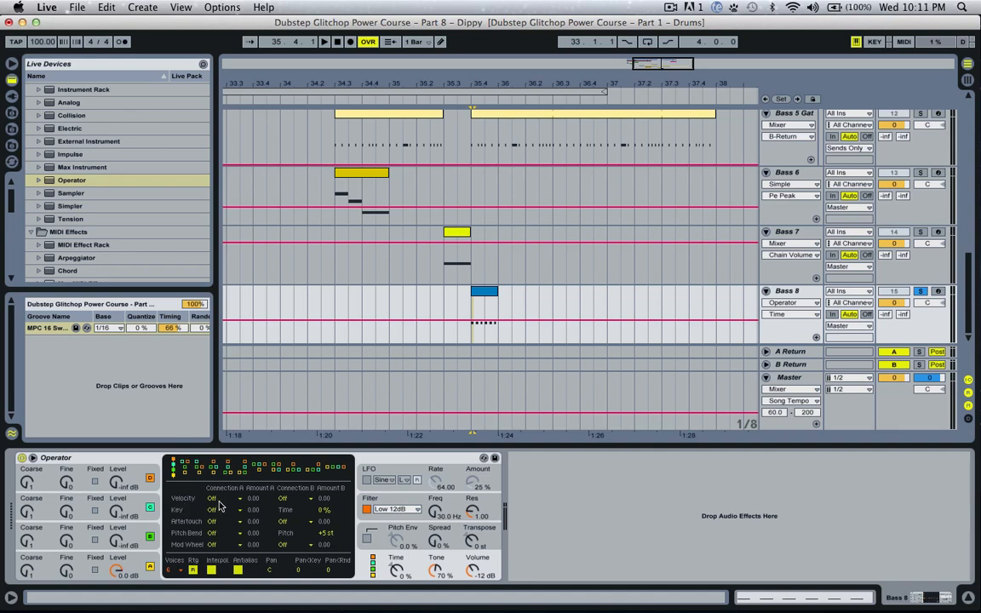
click(217, 499)
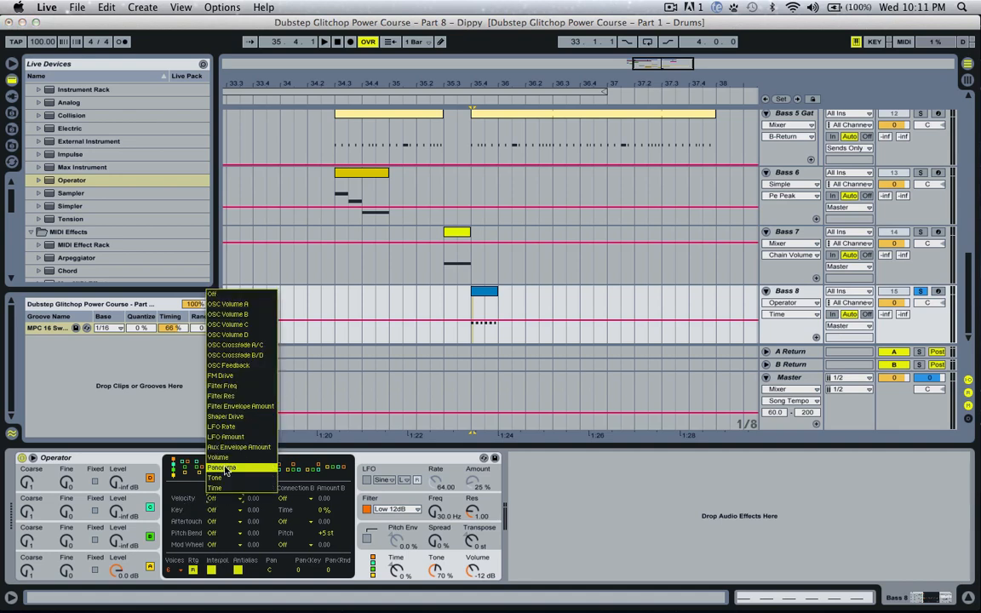
click(230, 458)
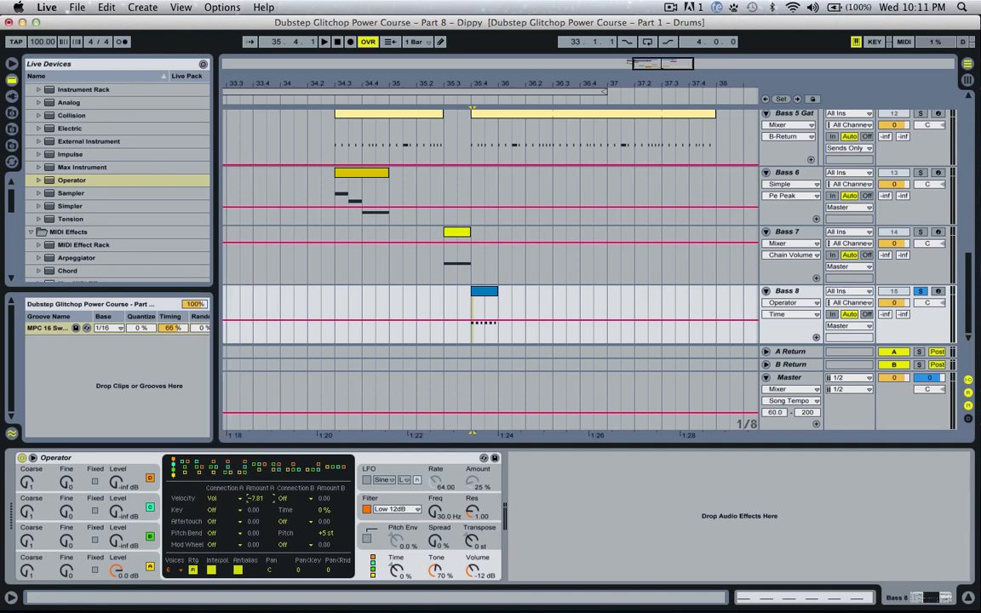
Select all D1 notes in the Bass 8 clip, audition them, and lower their velocities together.
double_click(477, 314)
click(396, 556)
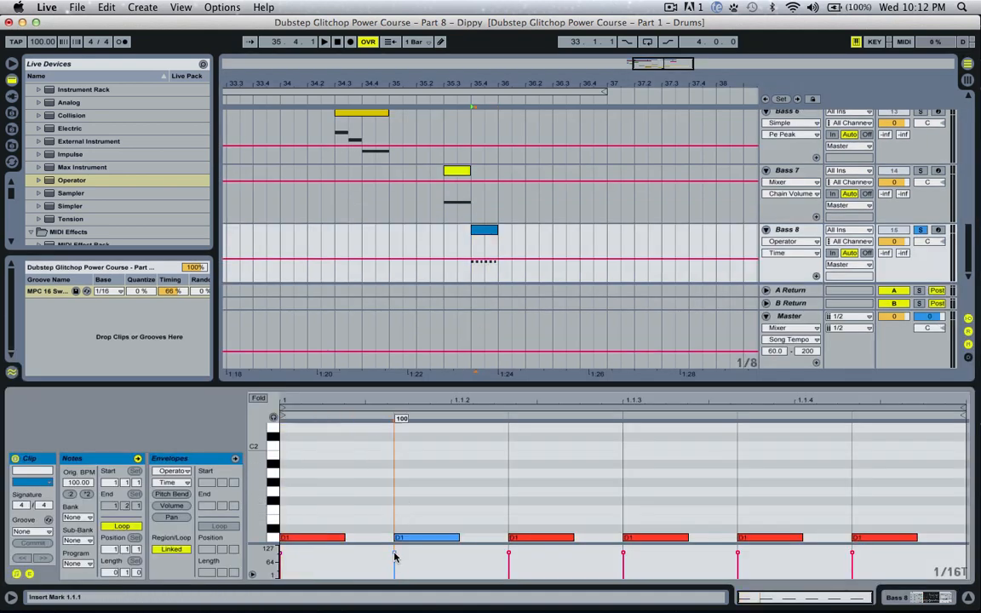
key(super+a)
key(space)
key(space)
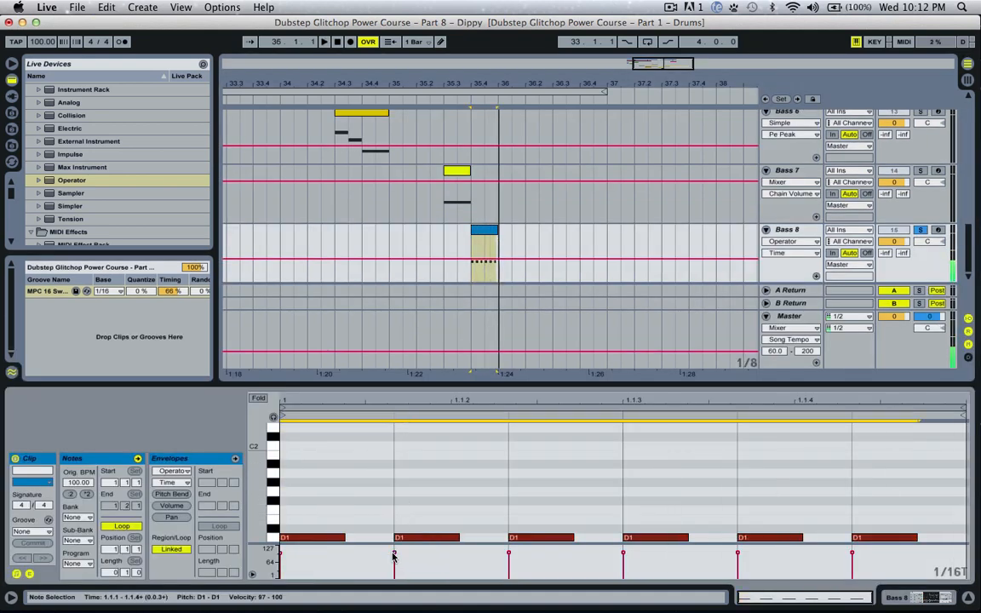
mouse_move(396, 554)
mouse_down()
mouse_move(397, 582)
mouse_move(410, 503)
mouse_up()
key(space)
Raise the second note's velocity to 79 and the fourth's to nearly the same level, reduce the last note's, and audition the accents.
click(411, 508)
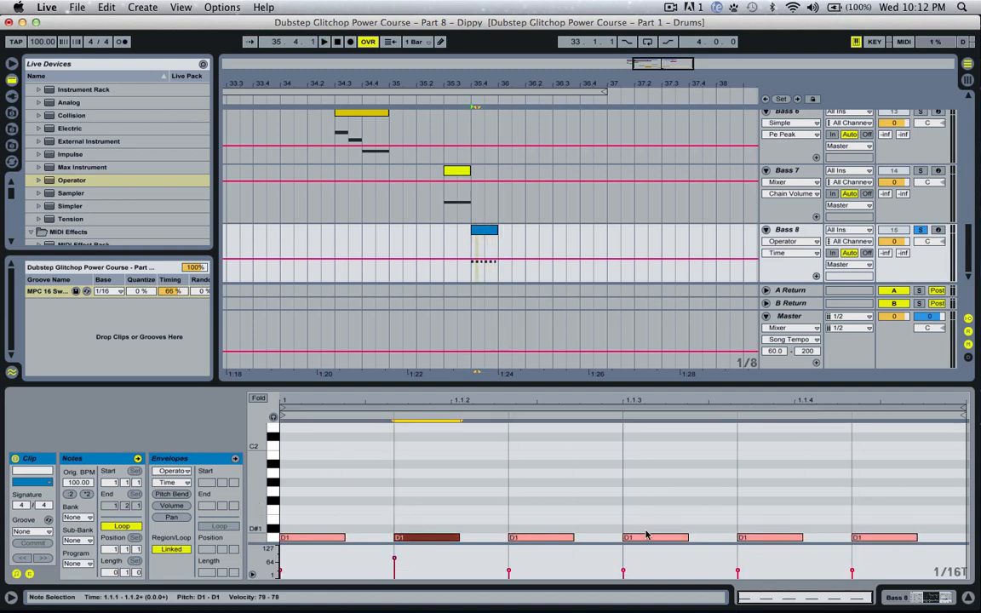
drag(644, 537, 645, 504)
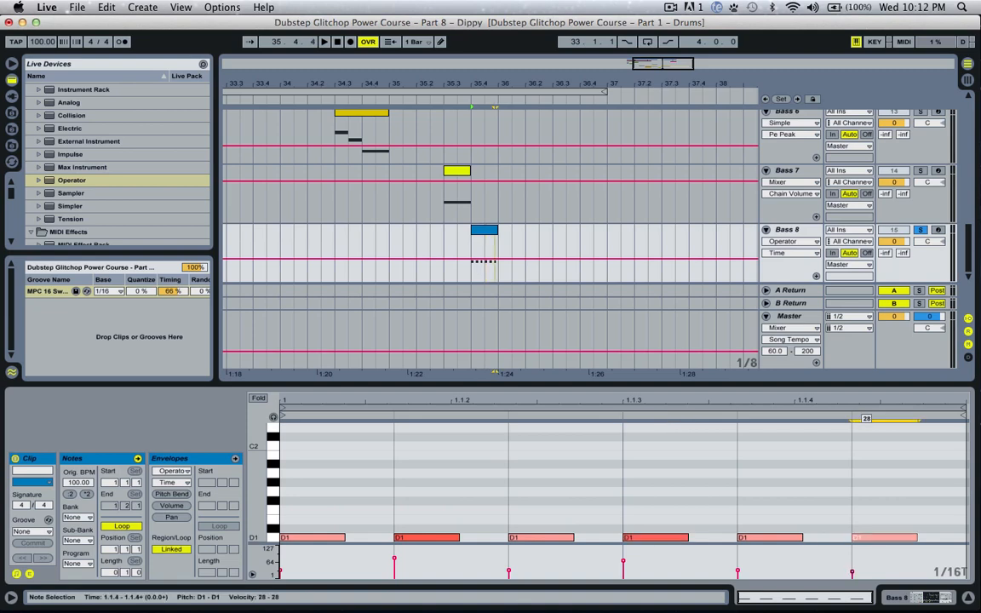
drag(865, 543, 870, 545)
key(space)
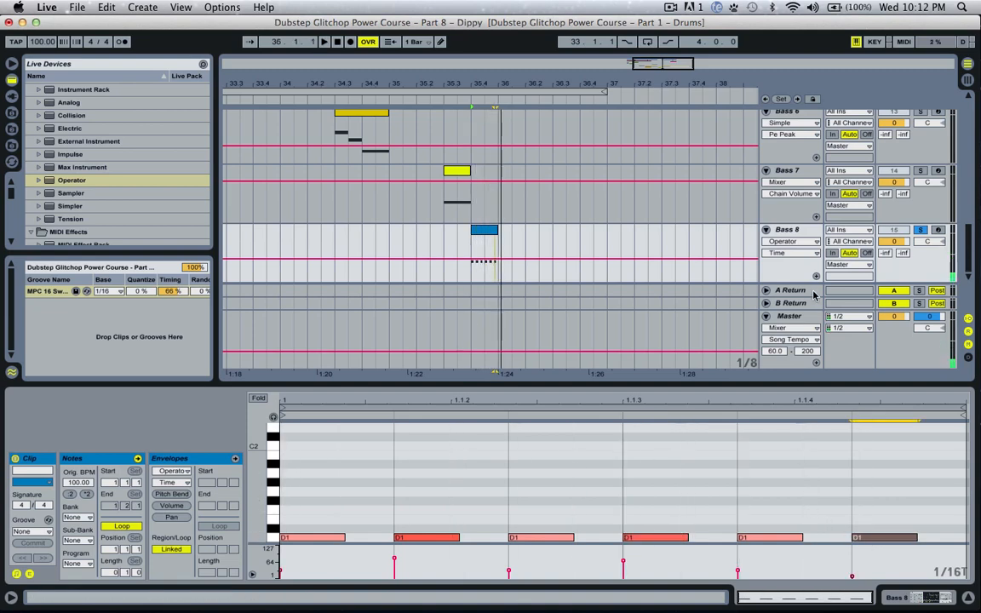
Change Operator's Velocity Connection A destination to OSC Volume B.
double_click(784, 236)
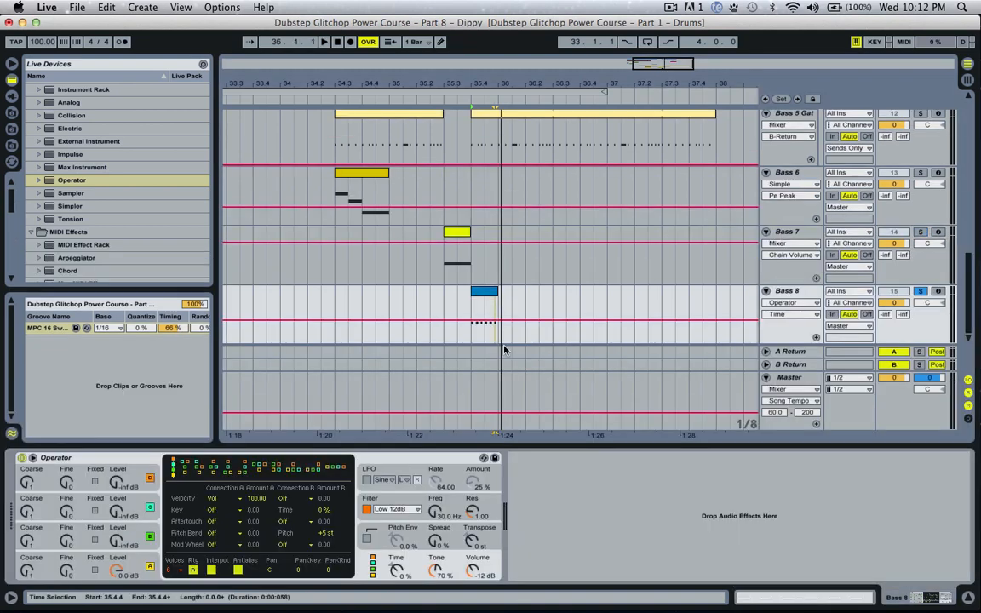
click(238, 499)
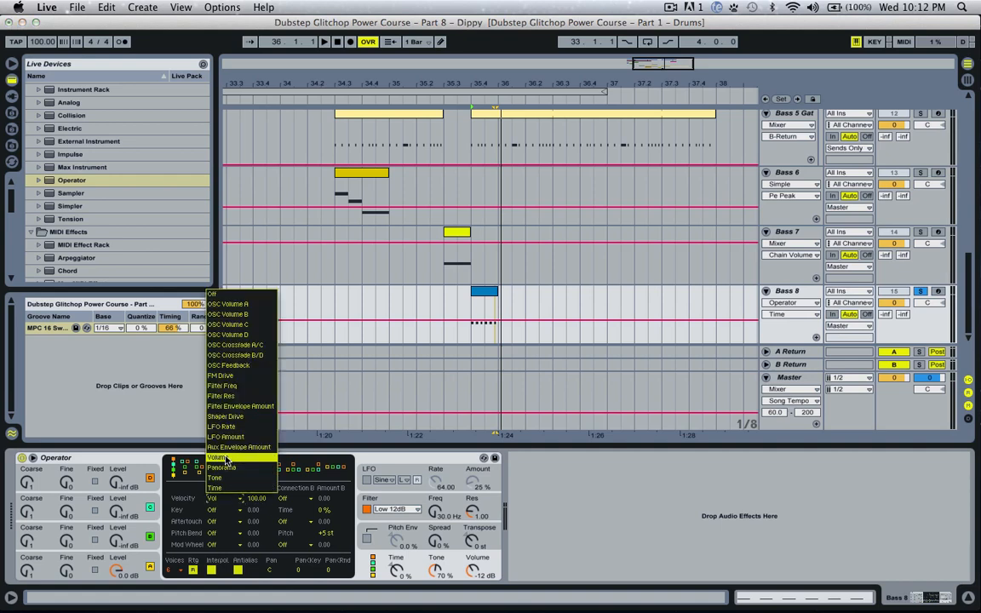
click(253, 315)
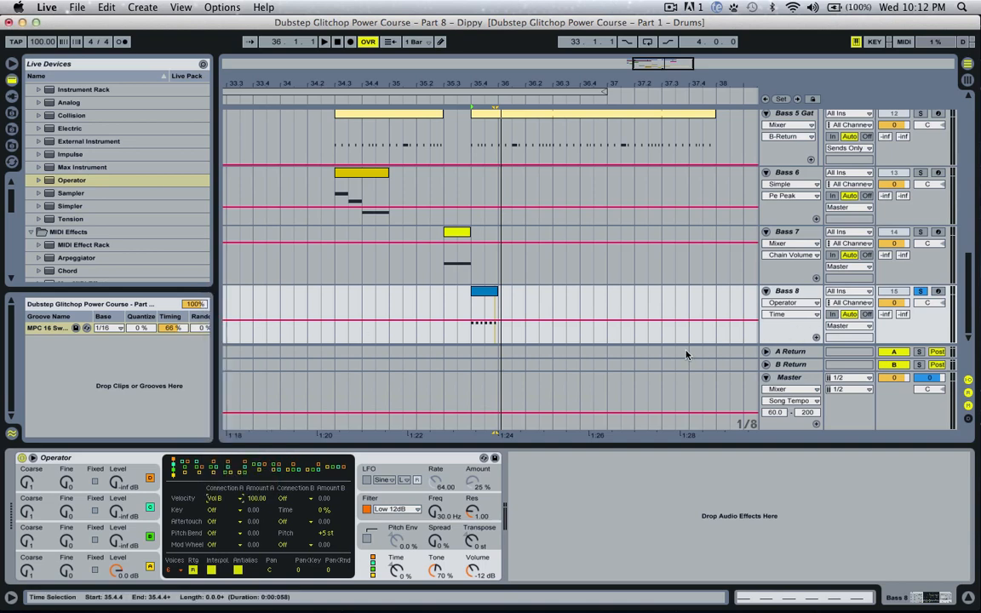
Raise oscillator B's level to 0.0 dB and audition the velocity-driven modulation.
click(111, 543)
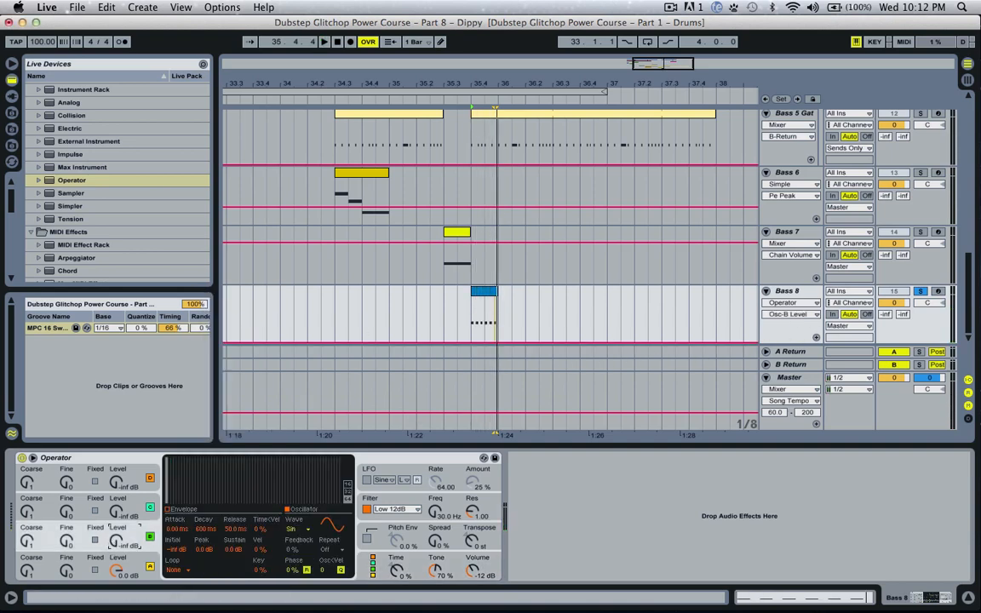
drag(115, 543, 115, 469)
key(space)
key(space)
key(space)
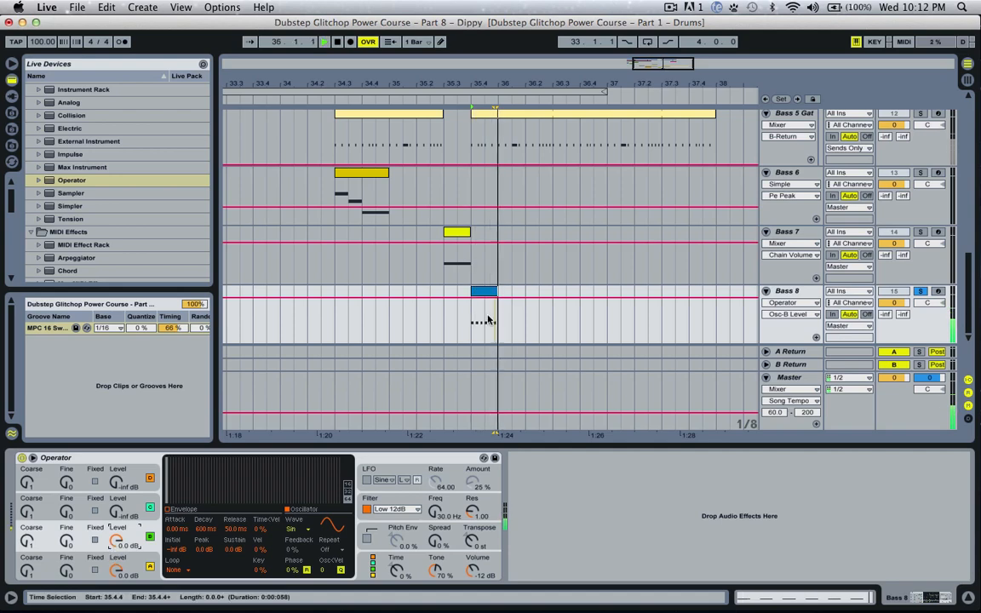
key(space)
Review Operator's velocity routing and oscillator A's settings, and return to oscillator B's settings.
click(364, 561)
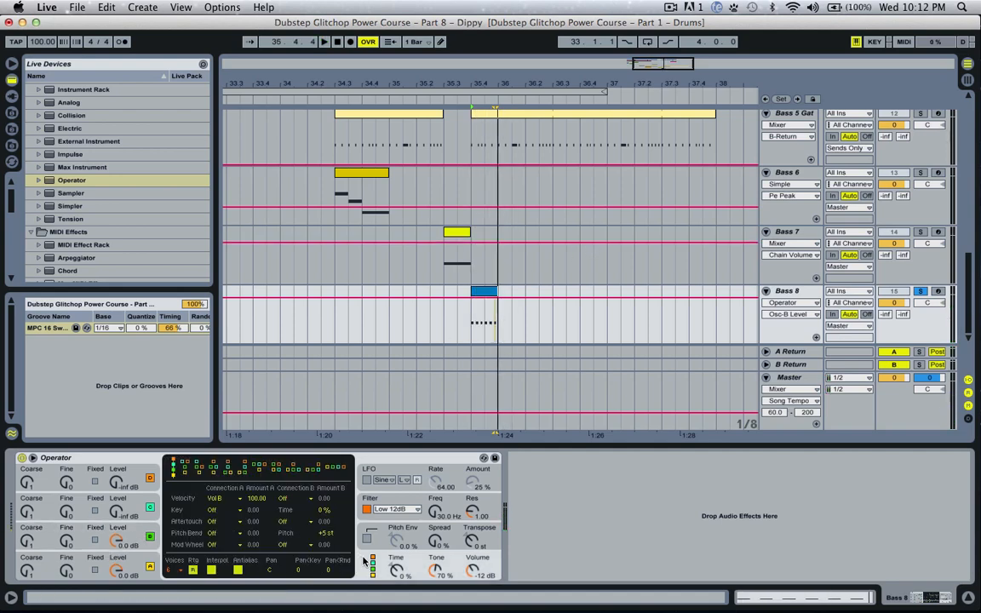
click(87, 560)
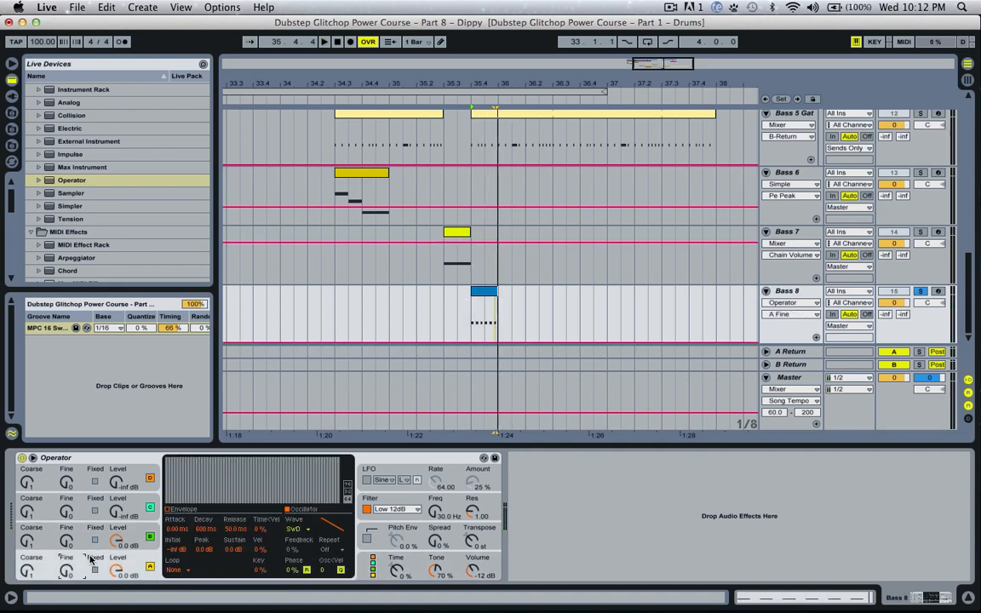
click(380, 575)
click(131, 547)
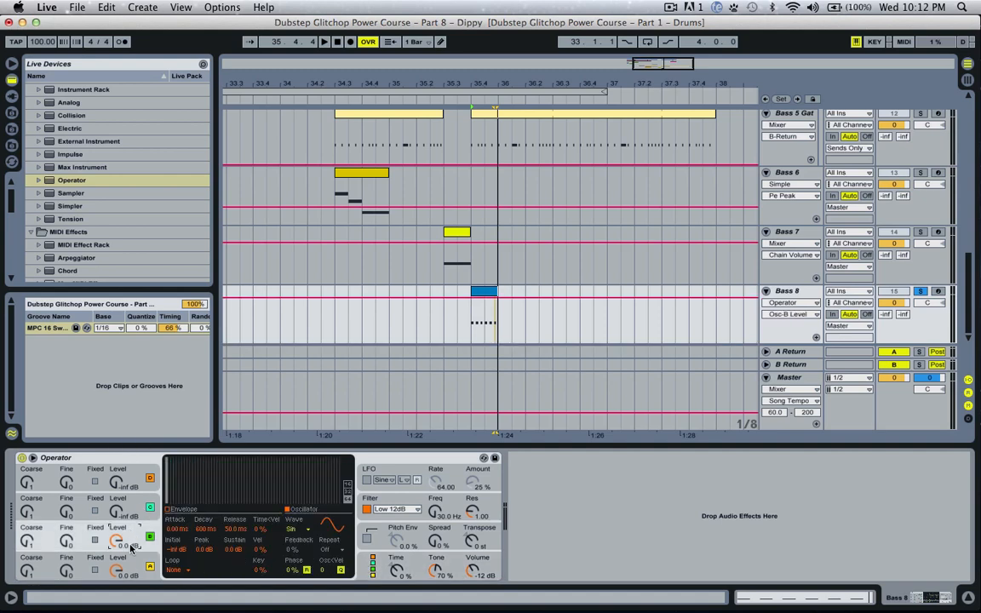
Check the Bass 8 clip's note velocities against oscillator A's settings and audition the pattern.
double_click(483, 292)
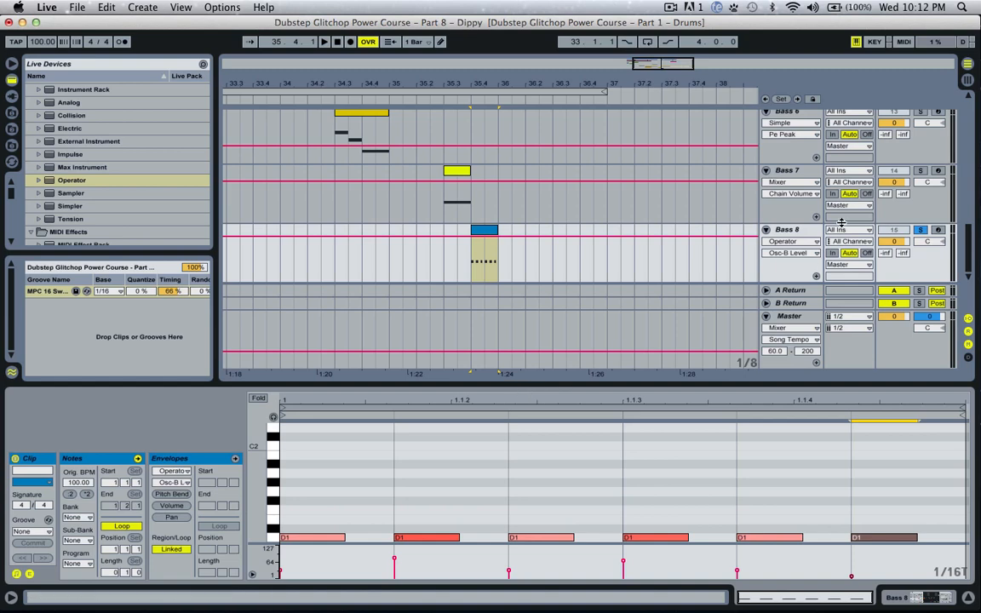
key(shift+Tab)
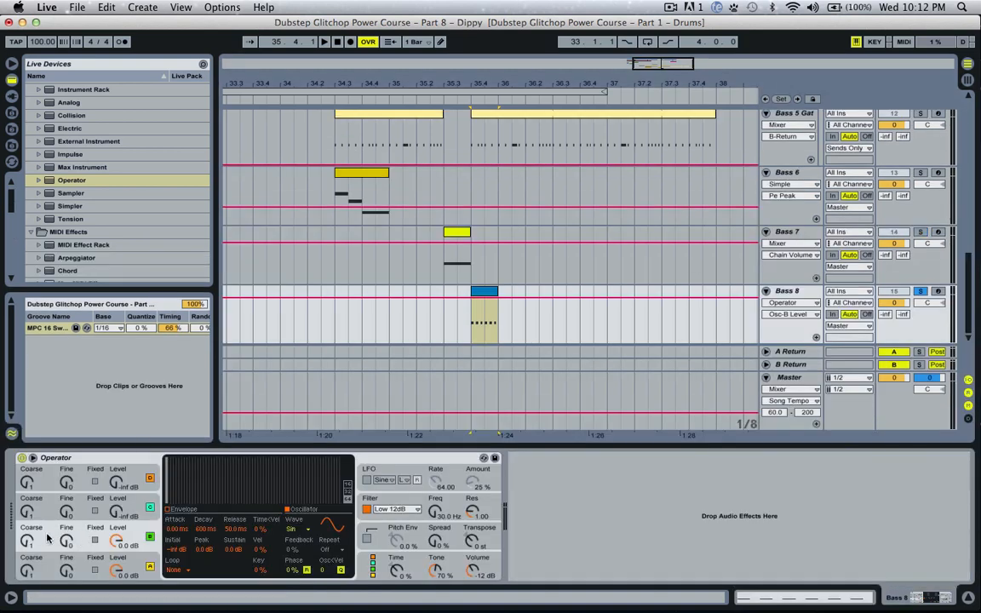
click(83, 567)
key(space)
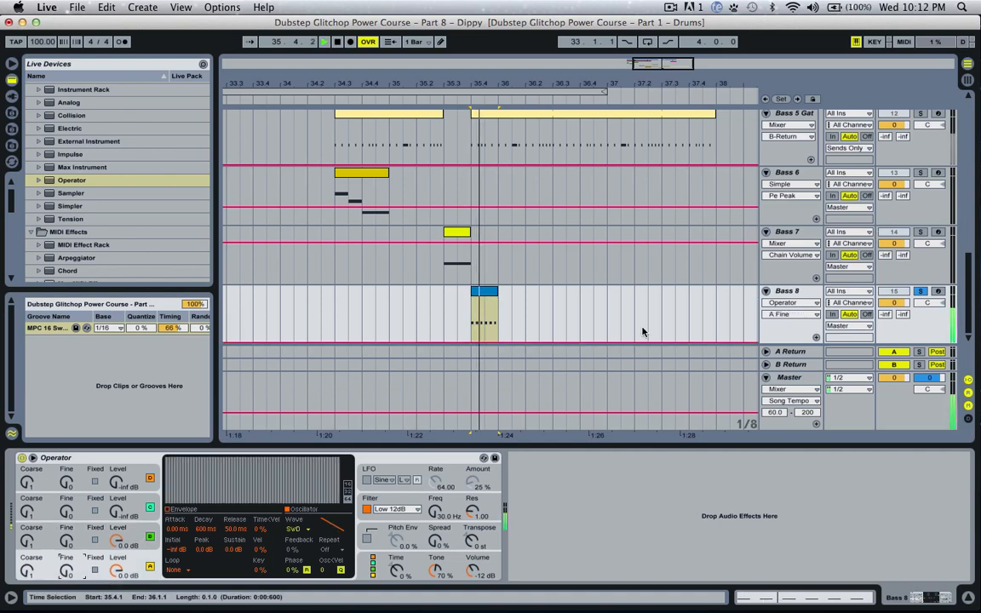
Raise the fourth D1 note's velocity to 88 in the Bass 8 clip and audition the accent.
double_click(489, 300)
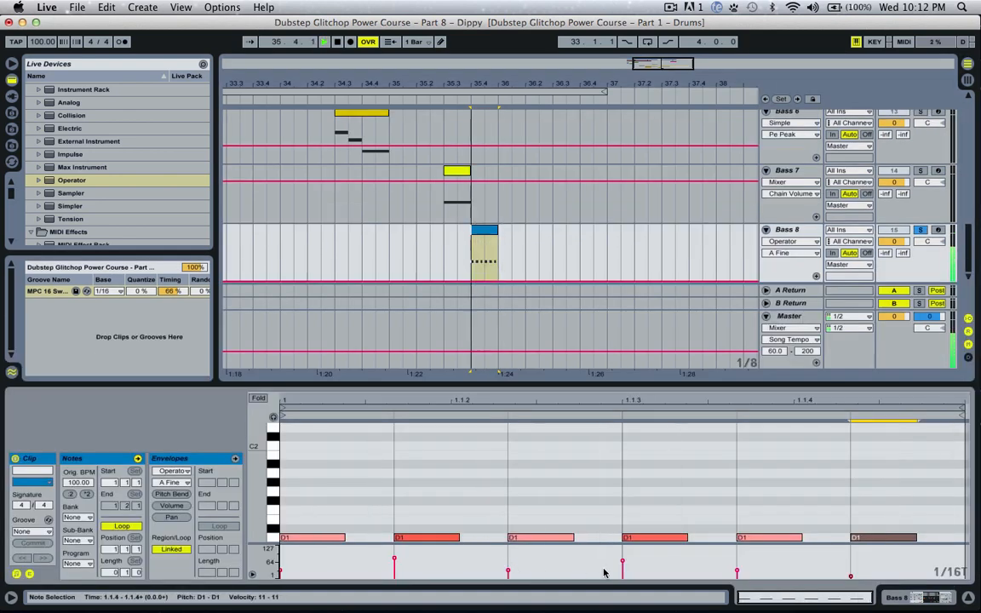
key(space)
mouse_move(622, 562)
mouse_down()
mouse_move(622, 547)
mouse_move(622, 557)
mouse_up()
key(space)
key(space)
key(space)
key(space)
key(space)
key(space)
key(space)
key(space)
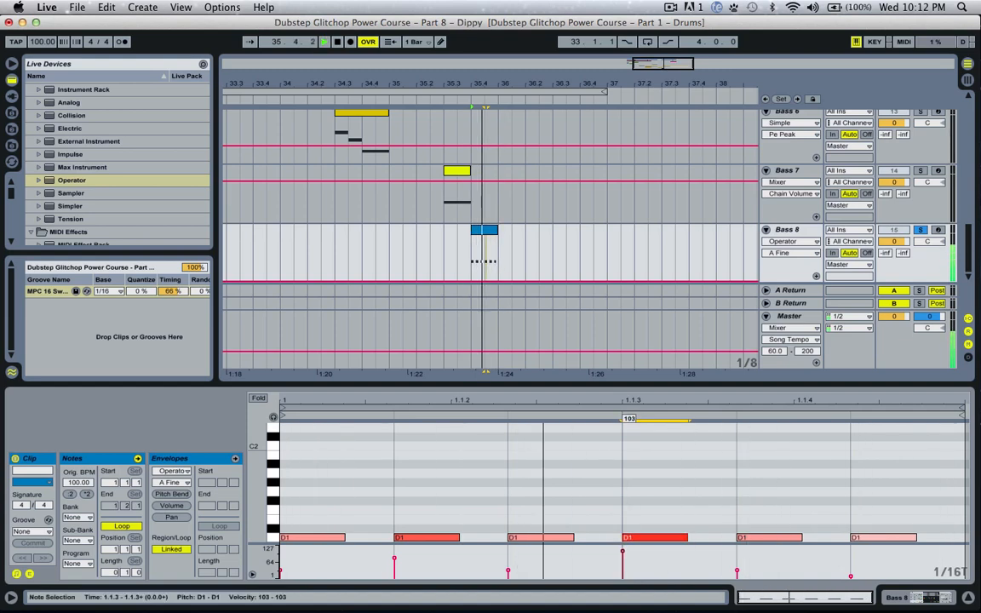
key(space)
key(space)
key(space)
key(space)
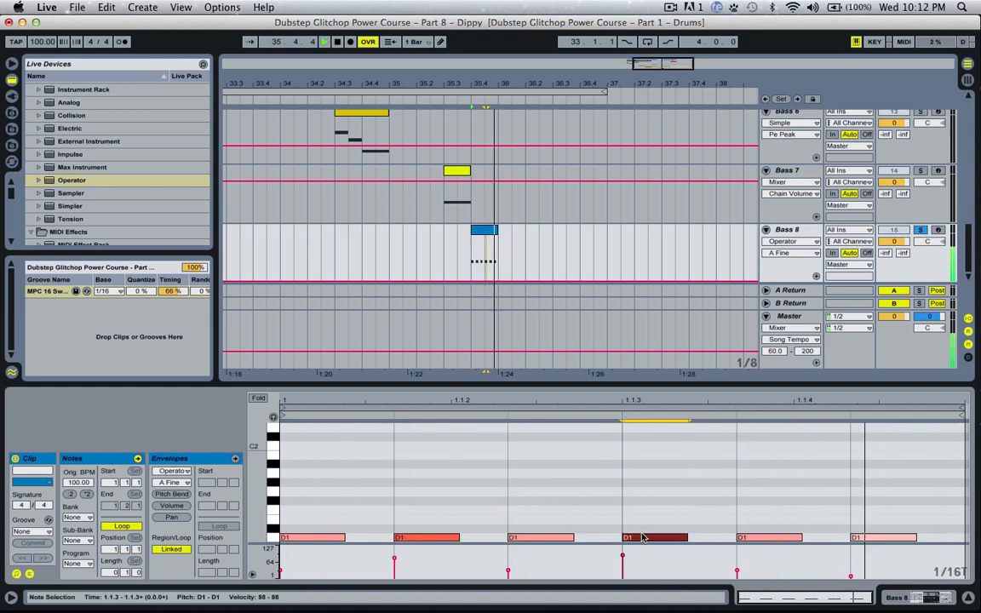
key(space)
key(space)
key(space)
Set Operator's Velocity Connection B to Filter Freq with an amount of 100 and audition the sound.
double_click(792, 230)
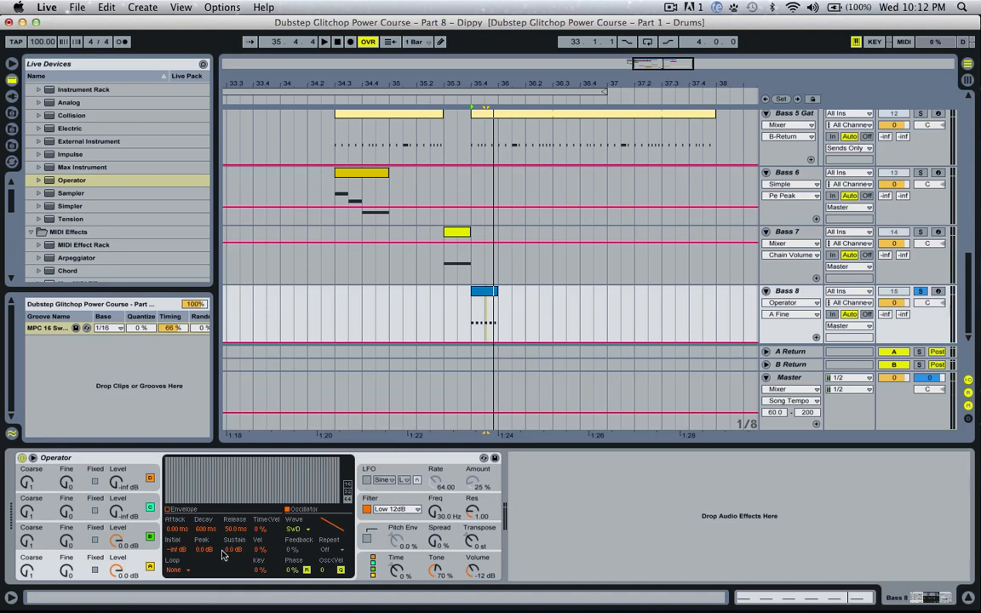
click(368, 561)
click(214, 498)
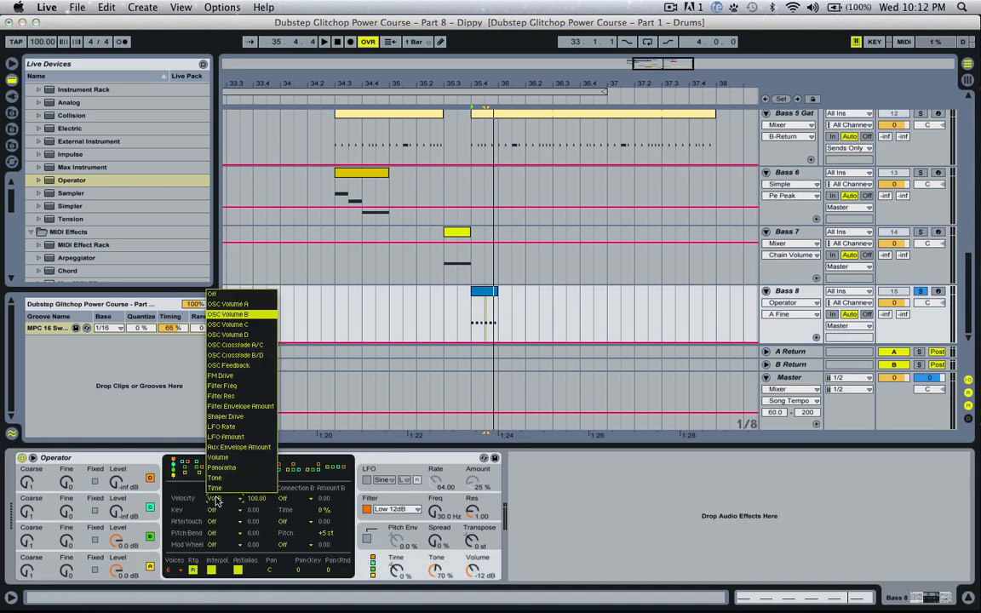
click(246, 326)
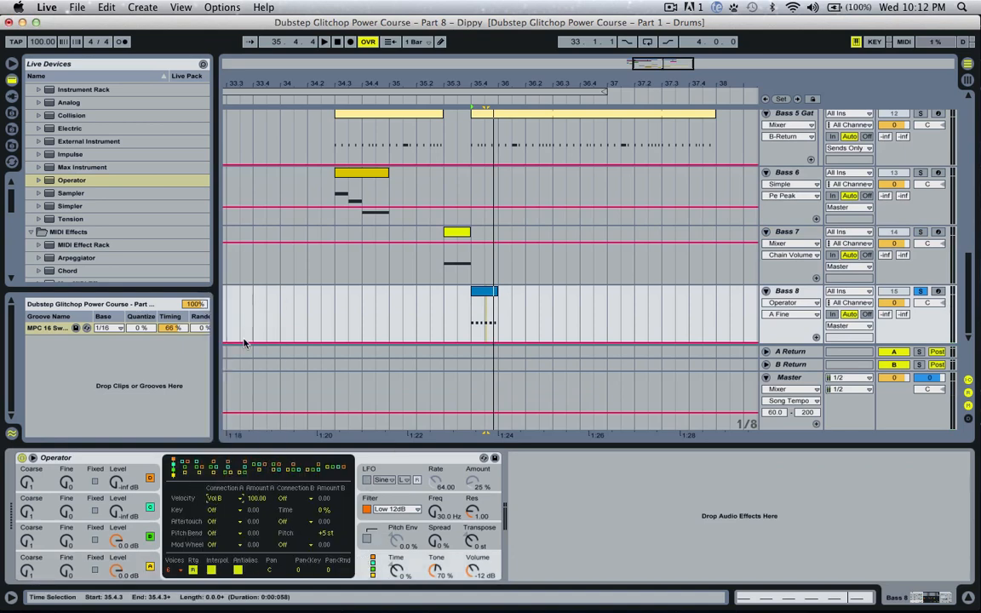
click(289, 498)
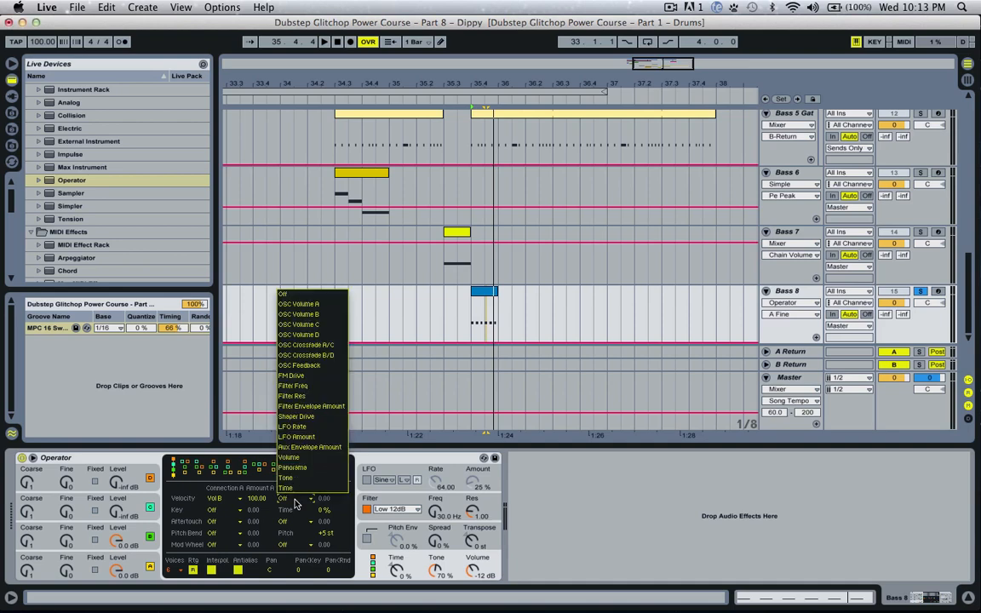
click(314, 387)
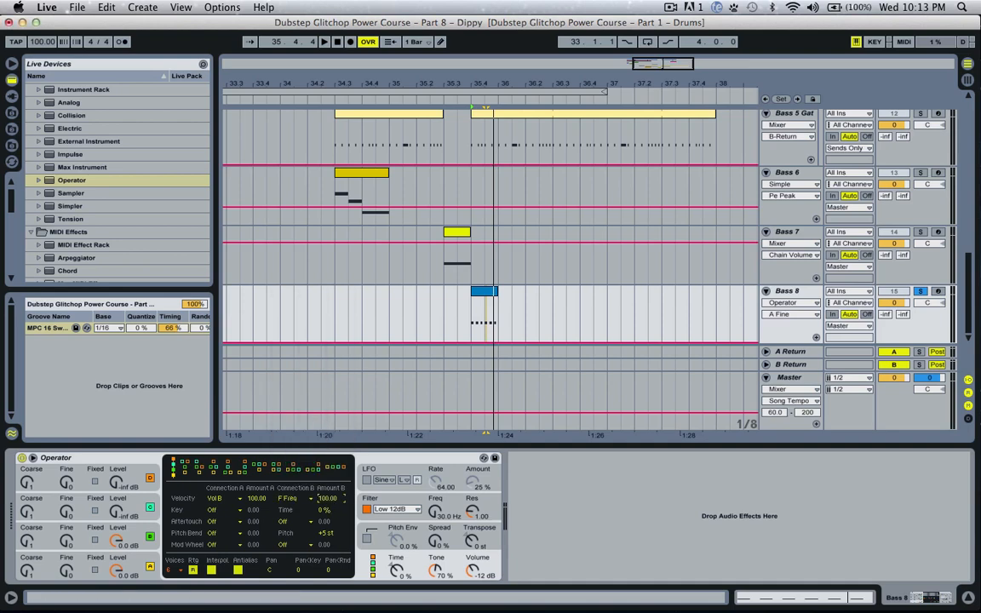
key(space)
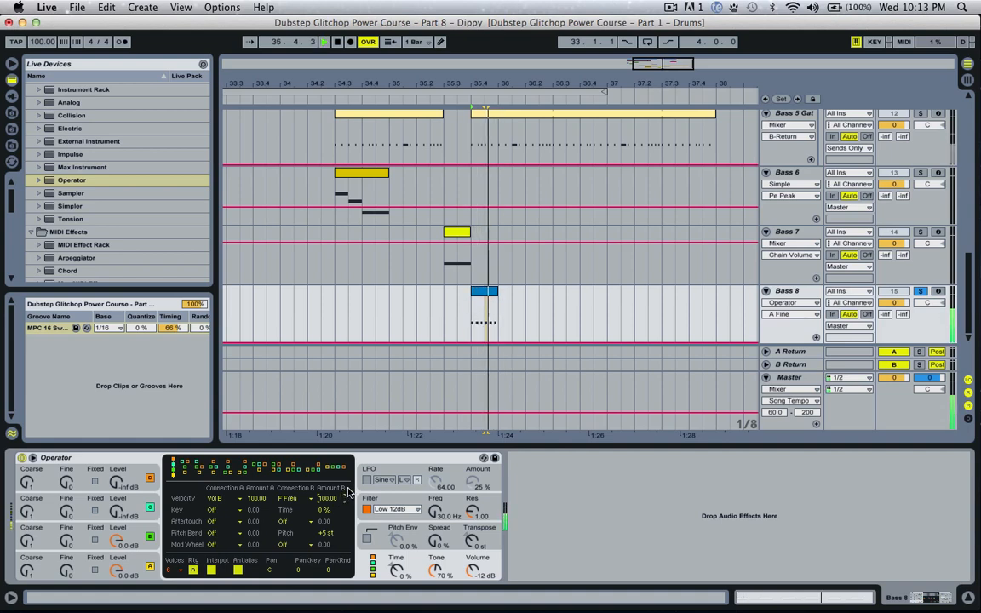
Reshape the six notes' velocities into a rising ramp from 1 to 88 and audition it.
double_click(485, 313)
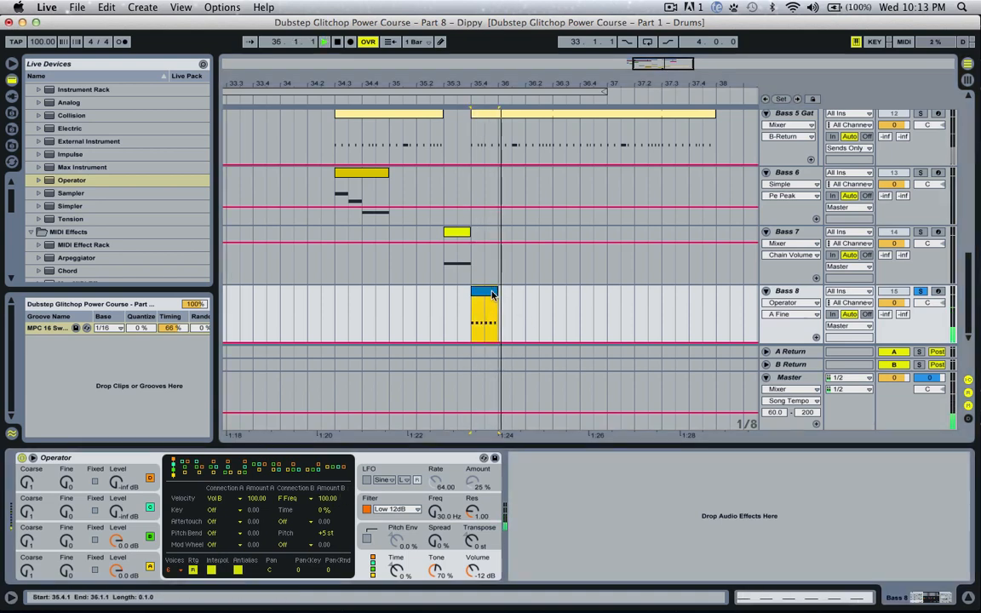
key(space)
drag(288, 497, 941, 539)
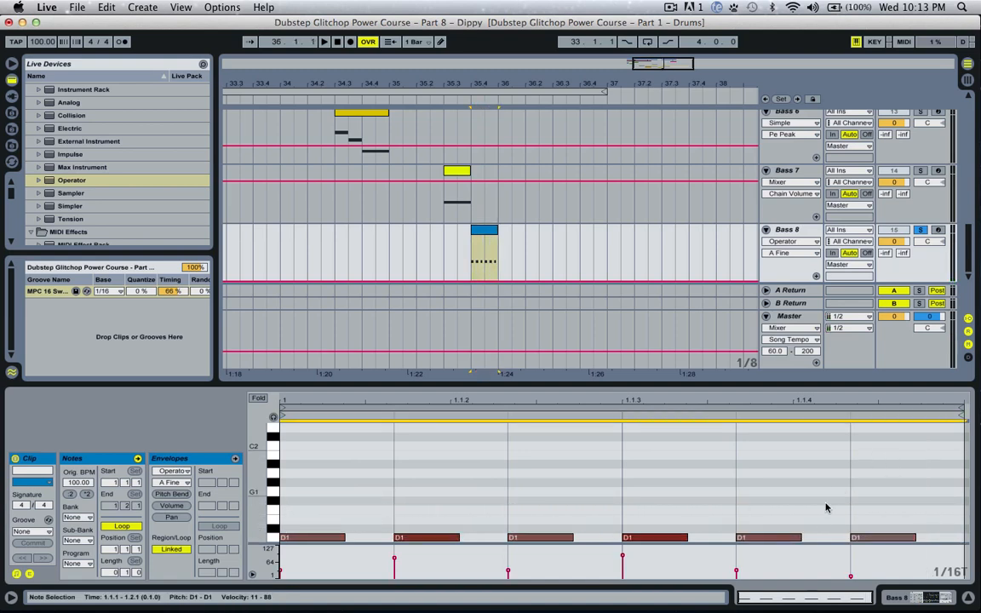
drag(802, 572, 243, 611)
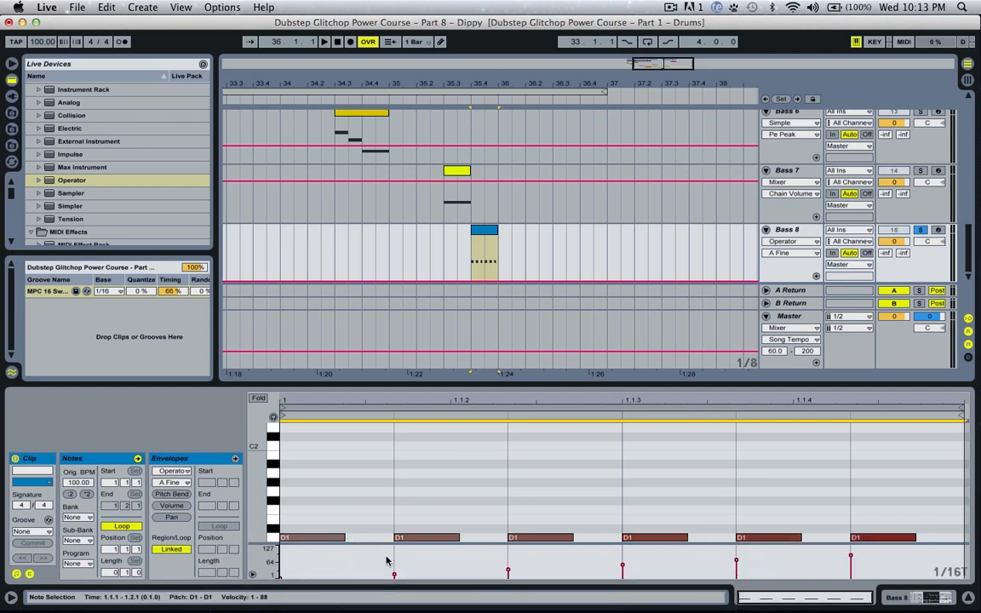
key(space)
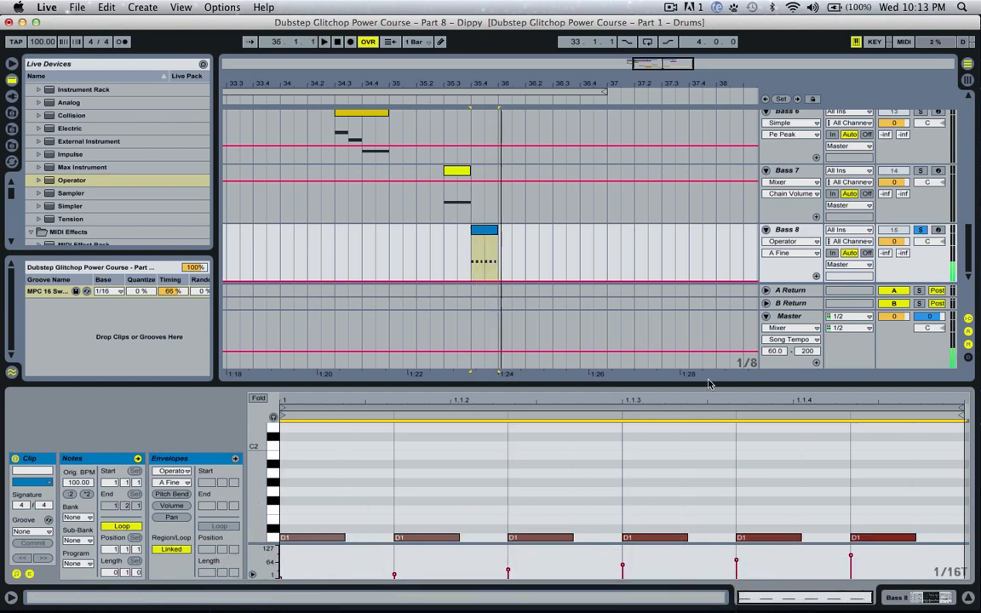
click(787, 230)
key(space)
Set Operator's Velocity Connection A to Off, lower oscillator B's level to -inf dB, and audition the filter response.
double_click(785, 233)
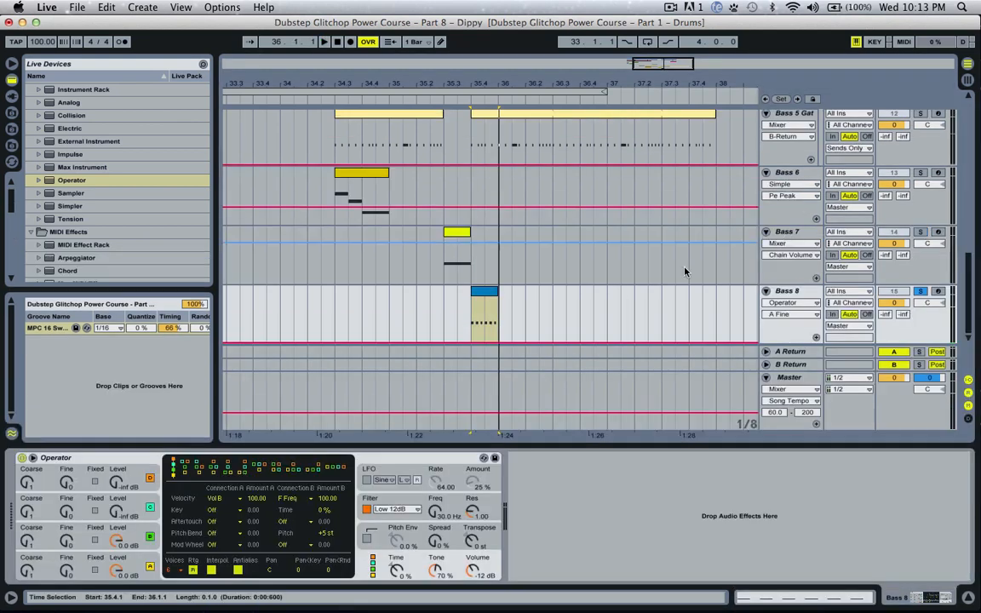
click(236, 501)
click(243, 293)
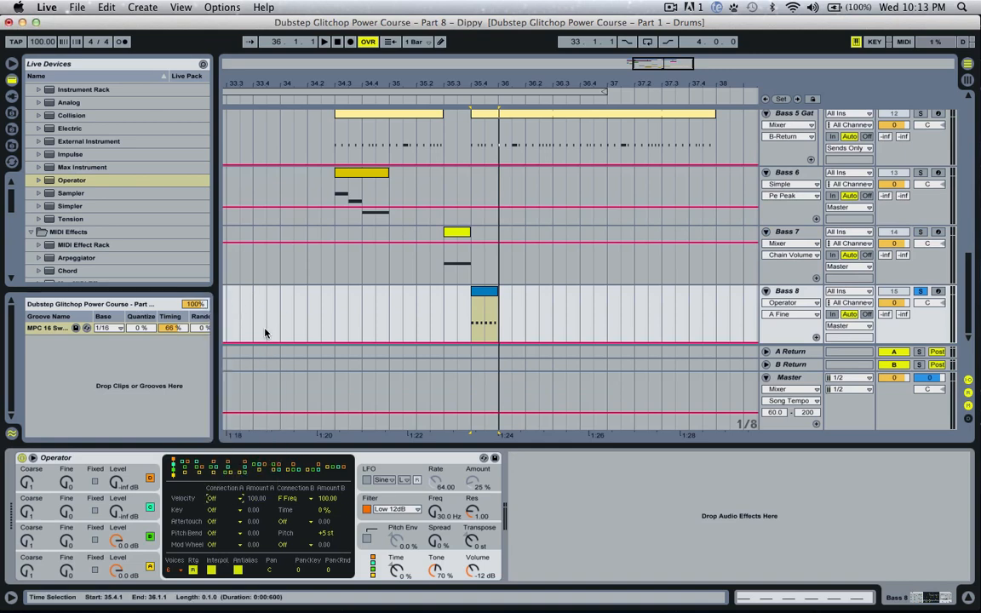
key(space)
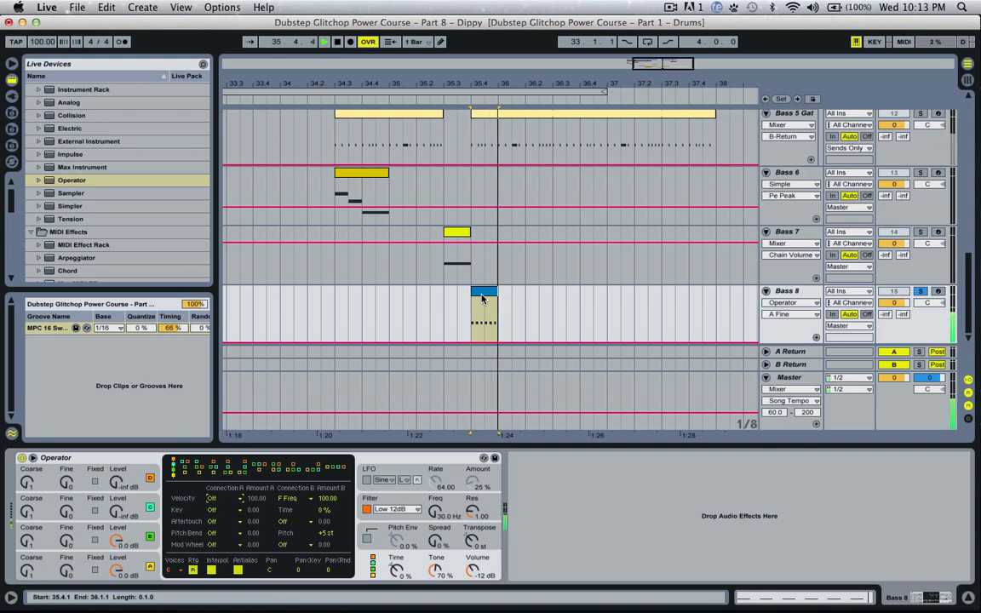
key(space)
key(space)
key(space)
key(space)
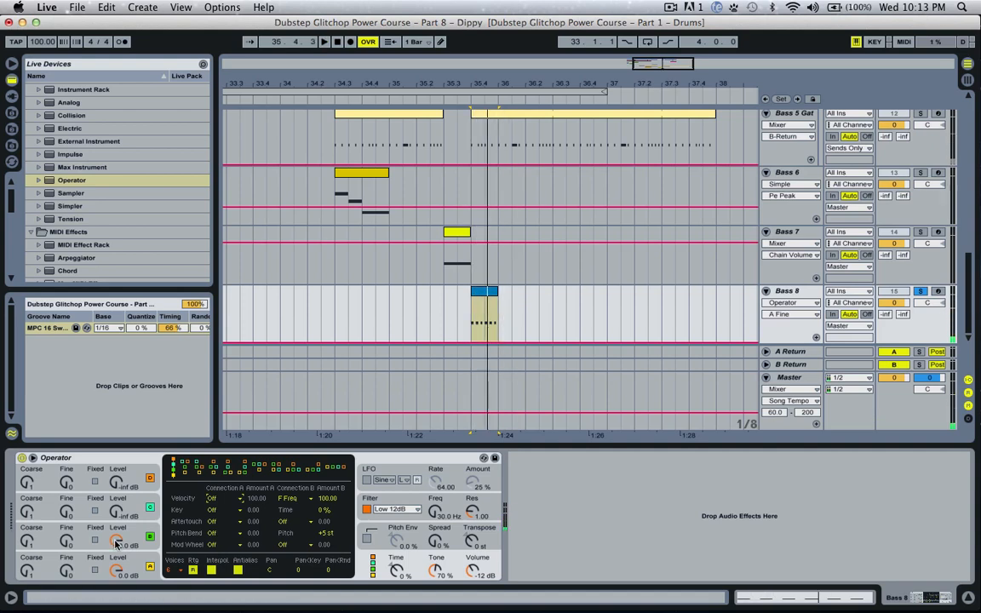
drag(115, 542, 115, 600)
key(space)
Set the third note's velocity to 46, the fourth's to 93 and the last's to 26, and lower the fifth's slightly.
double_click(495, 315)
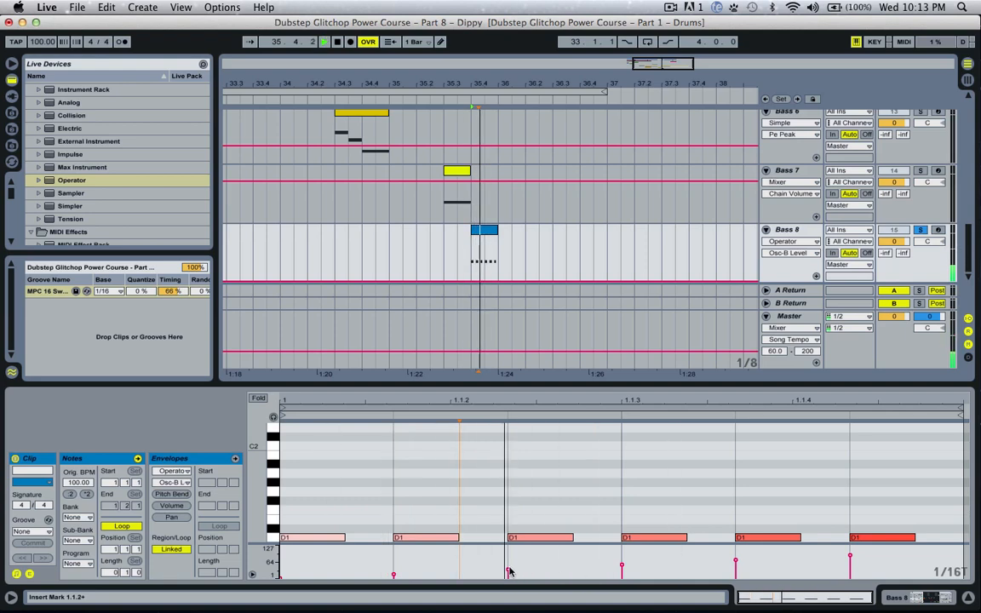
mouse_move(510, 568)
mouse_down()
mouse_move(509, 557)
mouse_move(510, 567)
mouse_up()
key(super+space)
drag(645, 540, 652, 534)
key(space)
key(space)
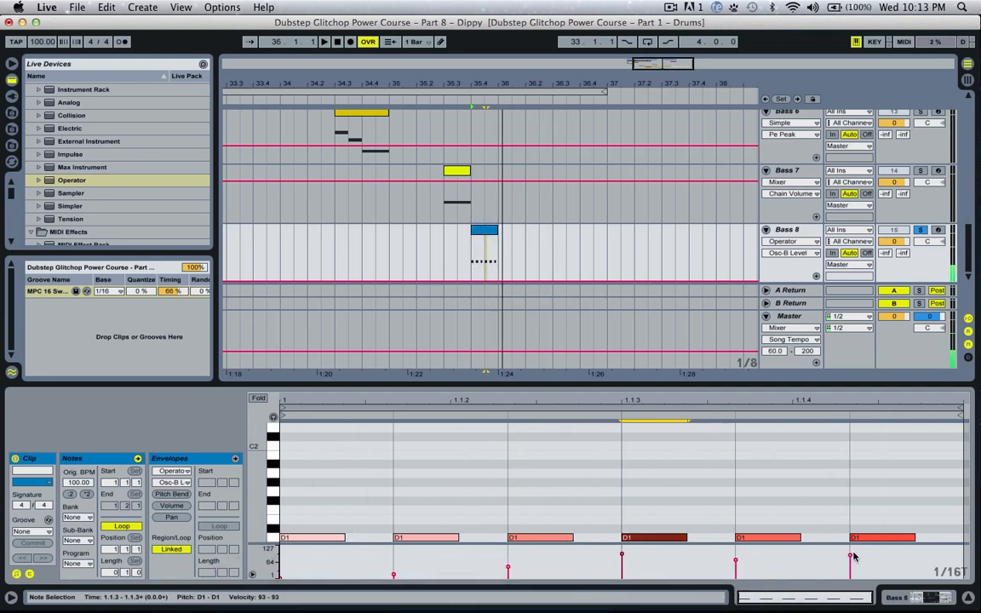
drag(851, 556, 850, 572)
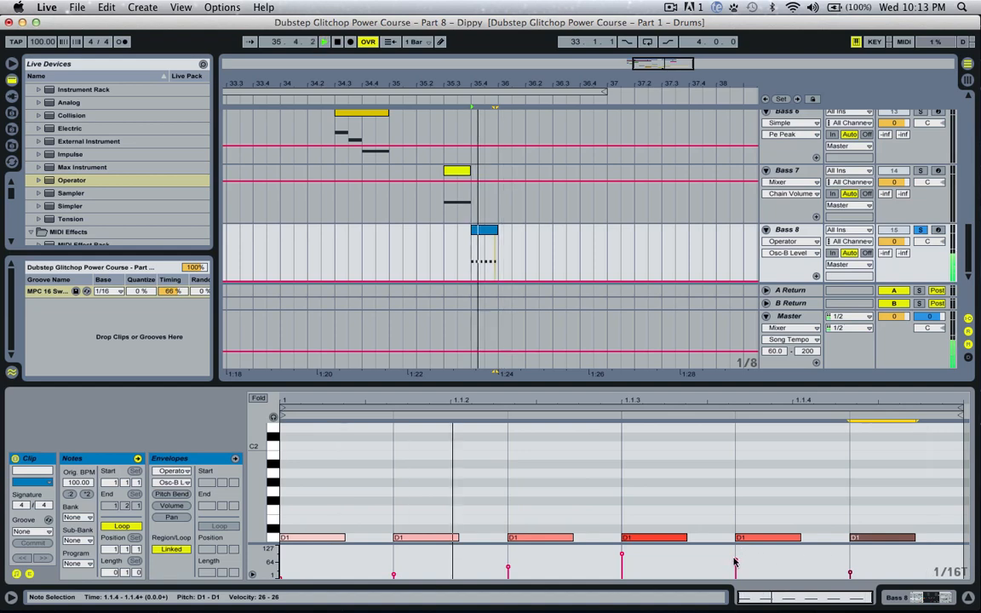
click(490, 523)
key(space)
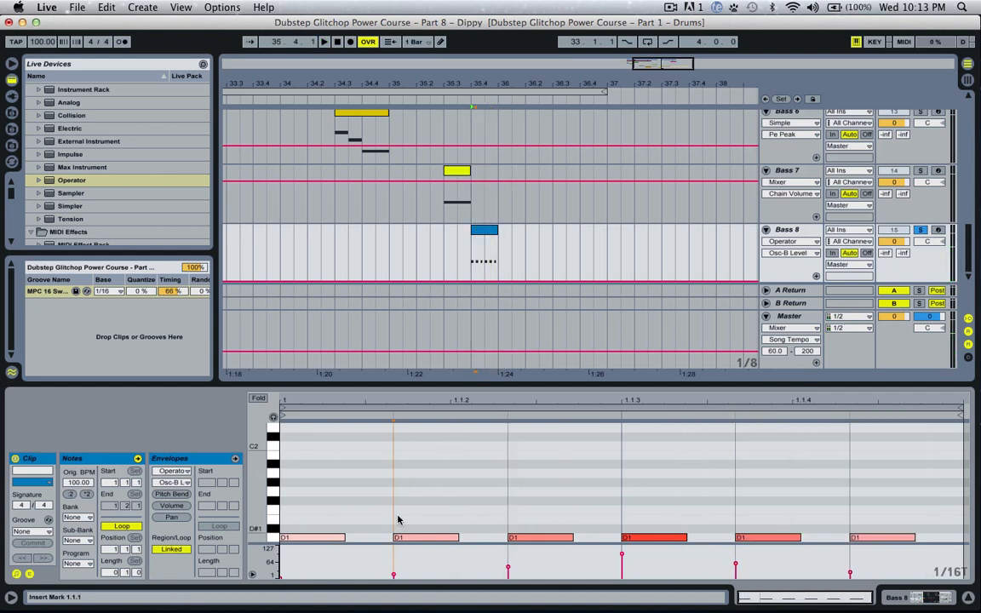
Shorten all six D1 notes to about half their length and audition the tighter rhythm.
key(super+a)
drag(330, 537, 304, 538)
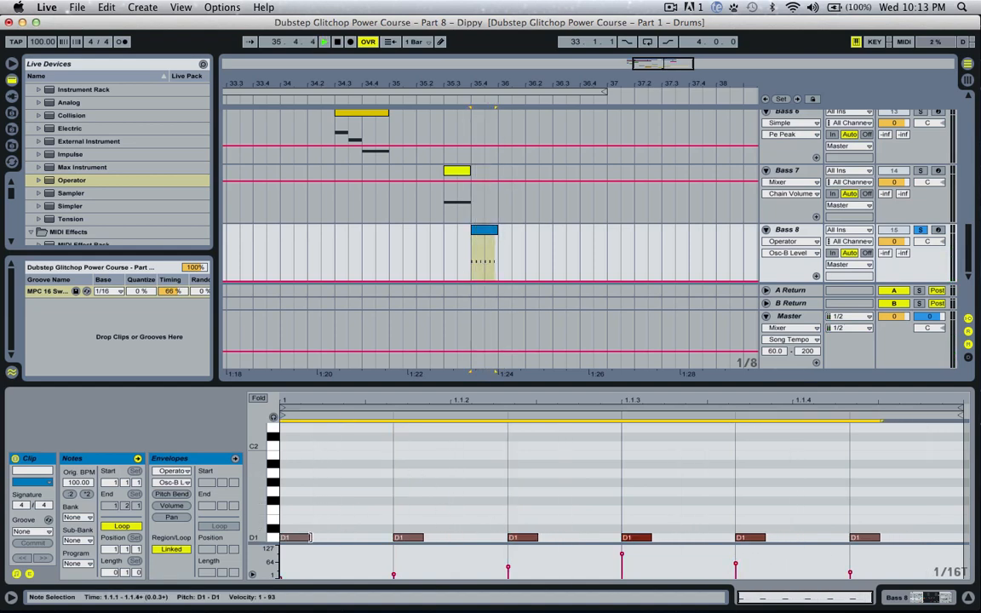
key(space)
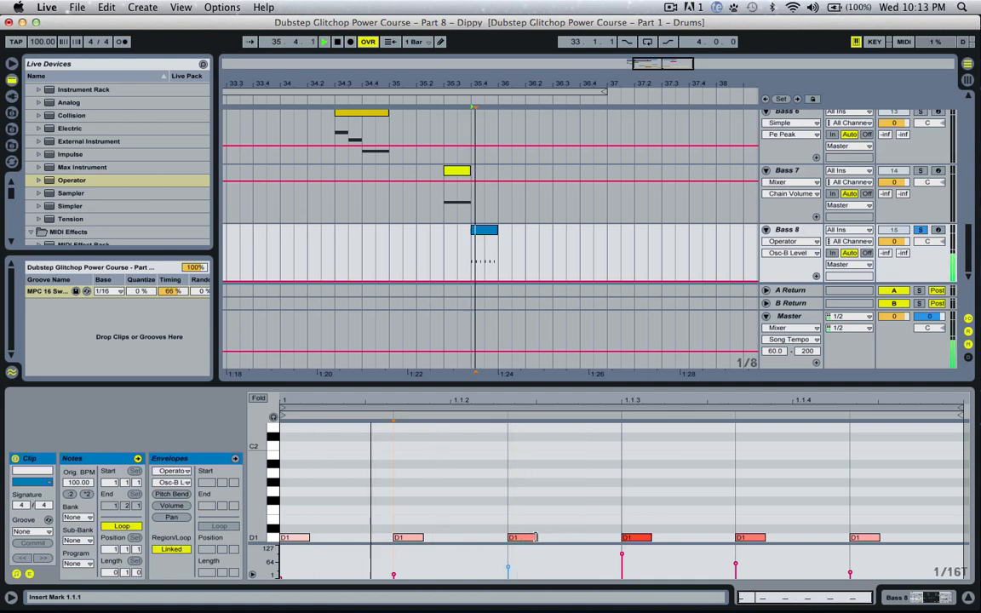
key(space)
Lengthen the third and fifth notes to end just before their following notes, and audition the rhythm.
drag(535, 537, 581, 537)
key(space)
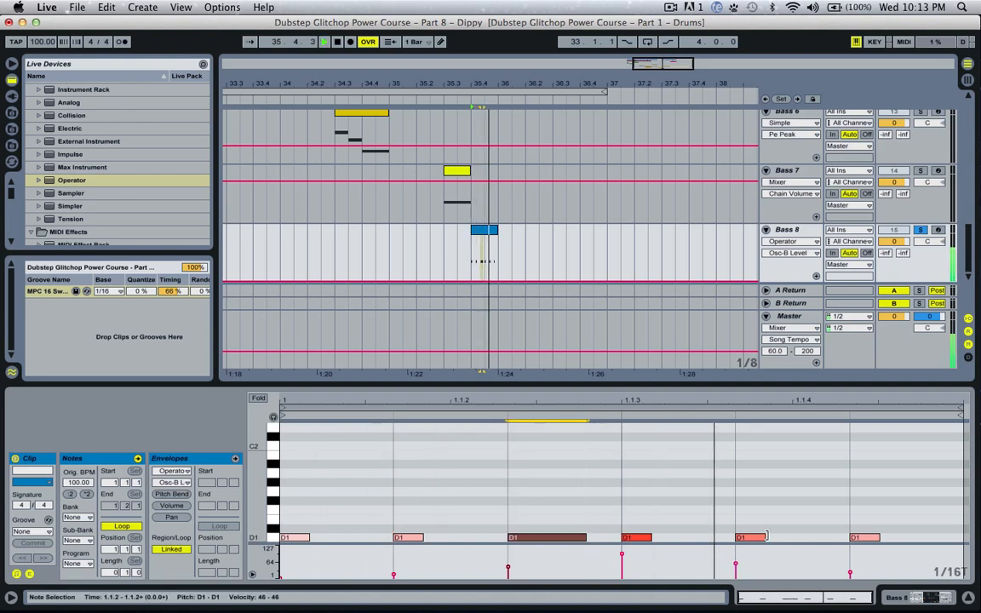
drag(764, 538, 831, 537)
key(super+space)
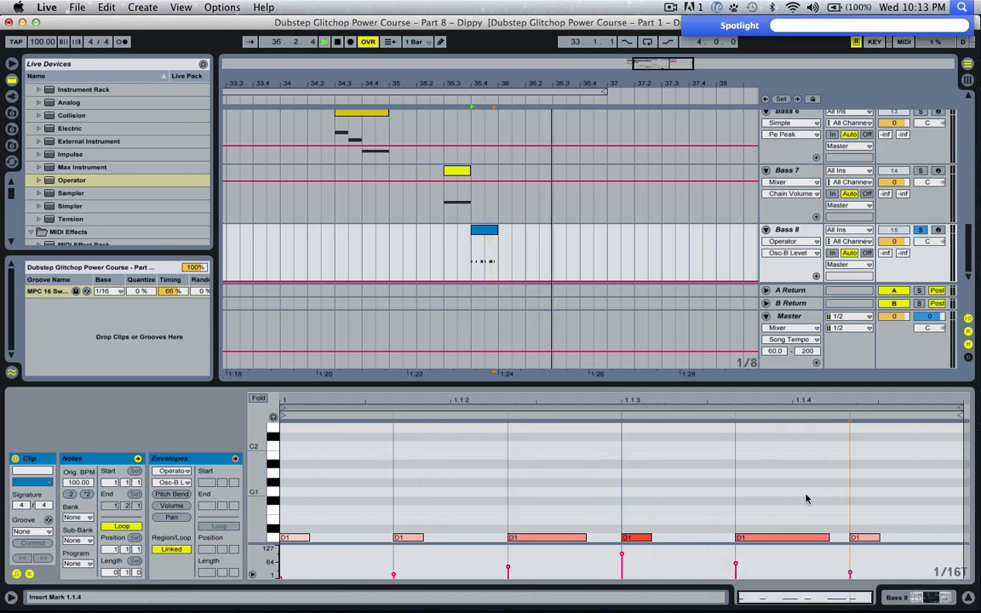
click(805, 494)
key(space)
key(space)
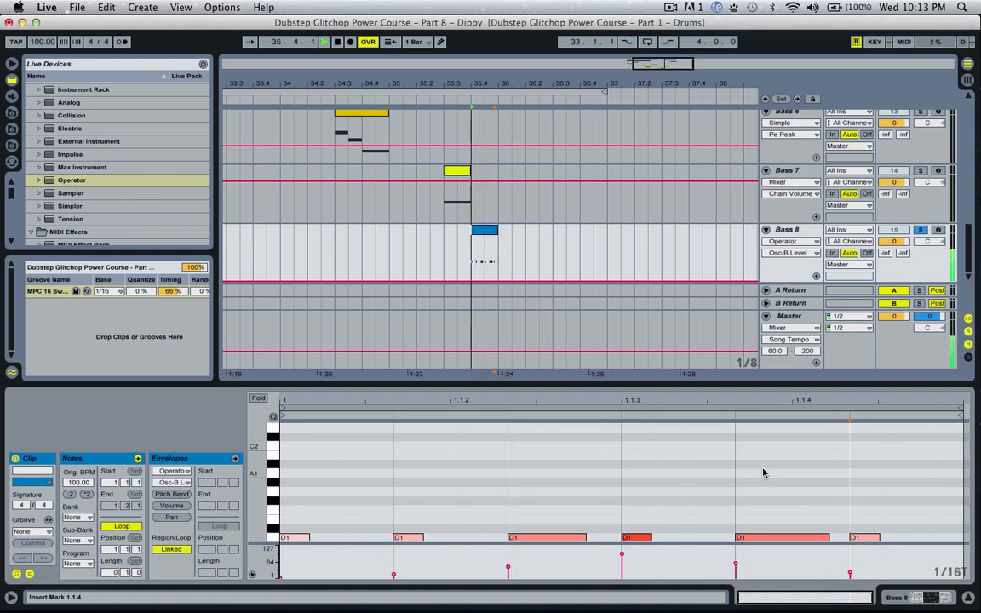
key(space)
key(space)
key(space)
key(space)
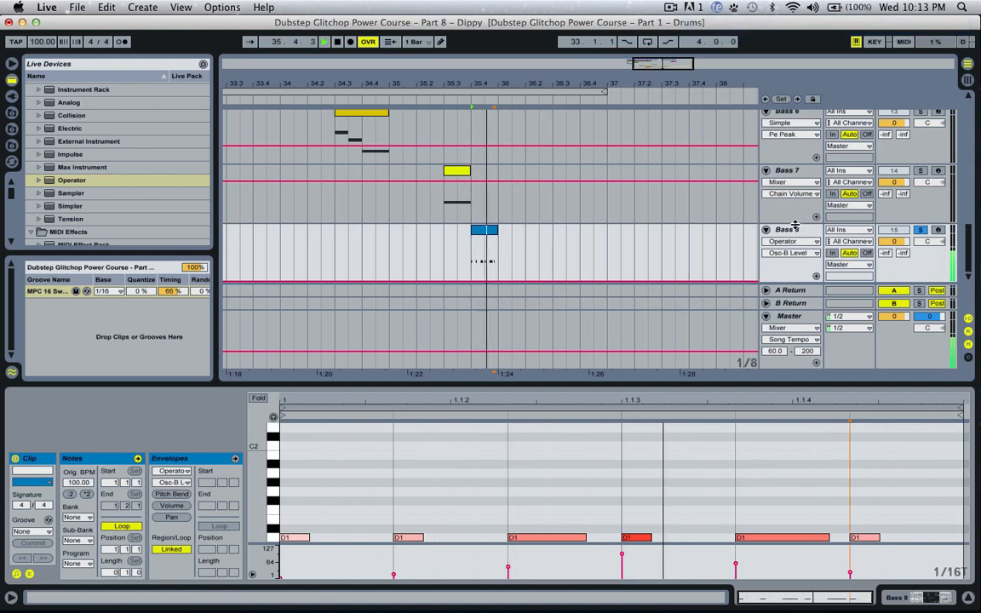
key(space)
Raise oscillator B's level to -25 dB in Operator and audition the FM tone.
click(795, 229)
key(space)
key(space)
key(shift+Tab)
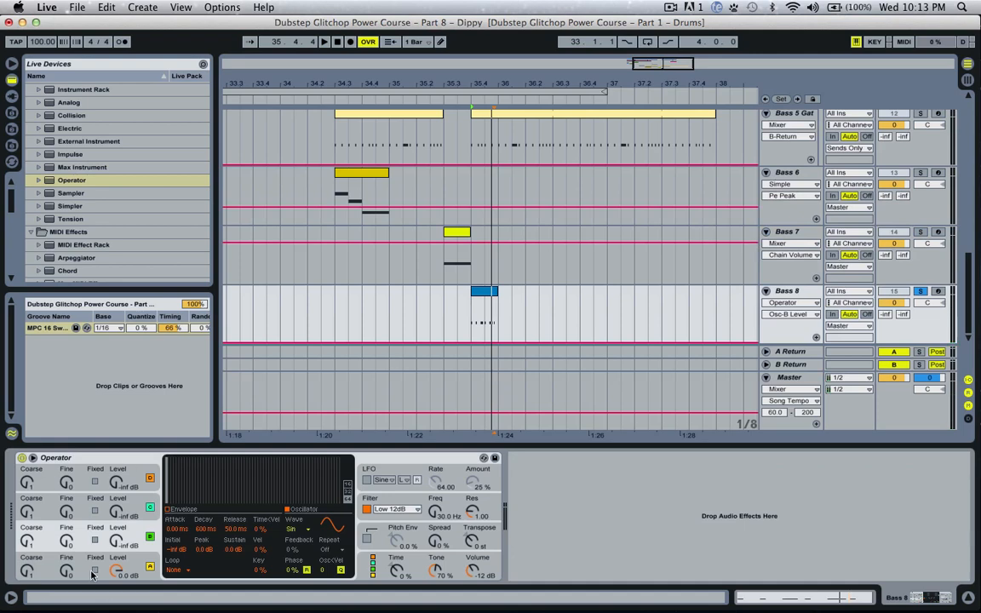
drag(113, 539, 116, 536)
key(space)
key(space)
key(space)
key(space)
key(space)
key(space)
key(space)
key(space)
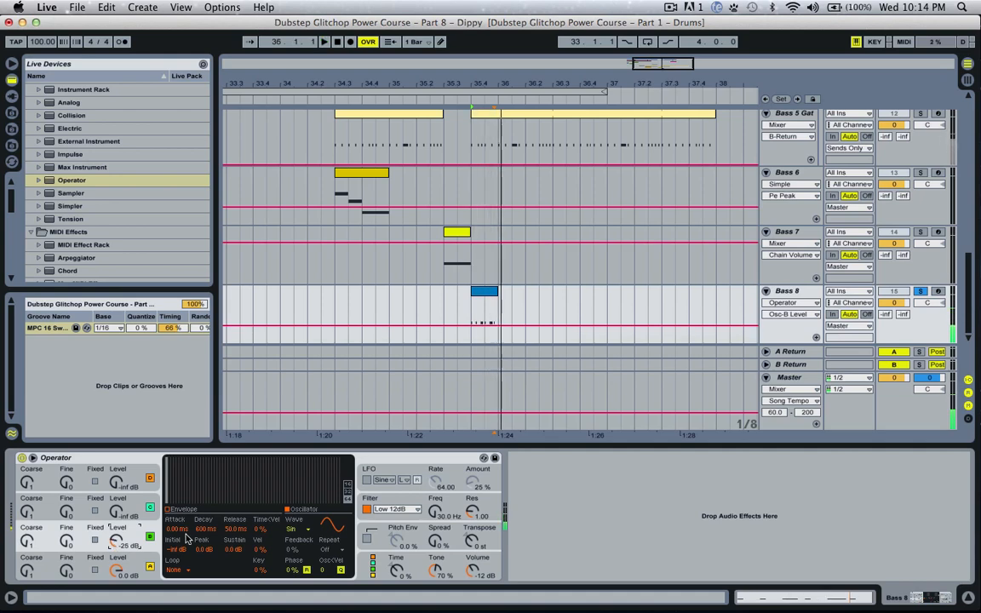
Replay the Bass 8 phrase several times with the system volume raised.
key(space)
key(space)
key(space)
key(space)
key(space)
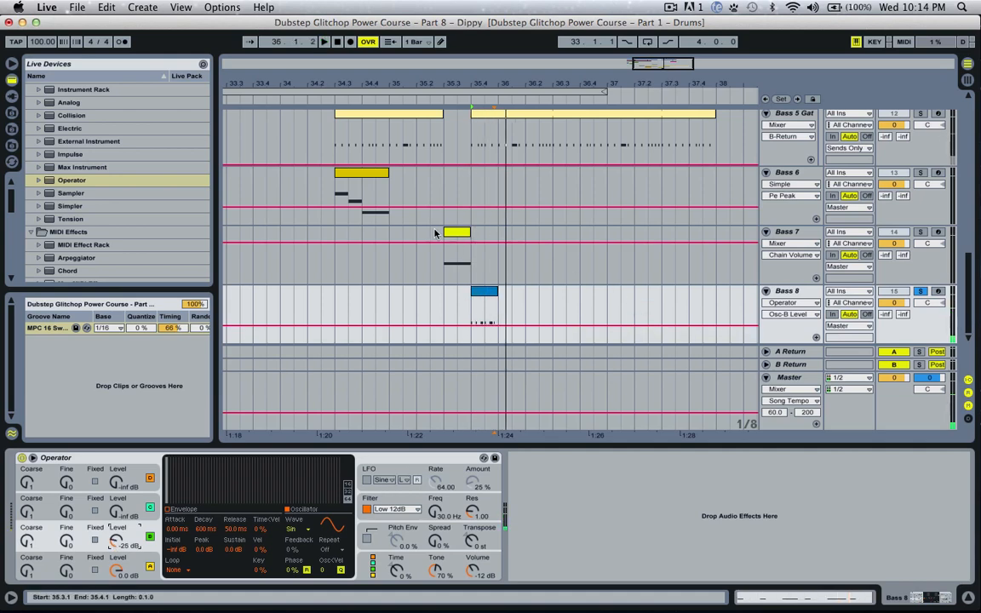
key(space)
key(space)
key(XF86AudioRaiseVolume)
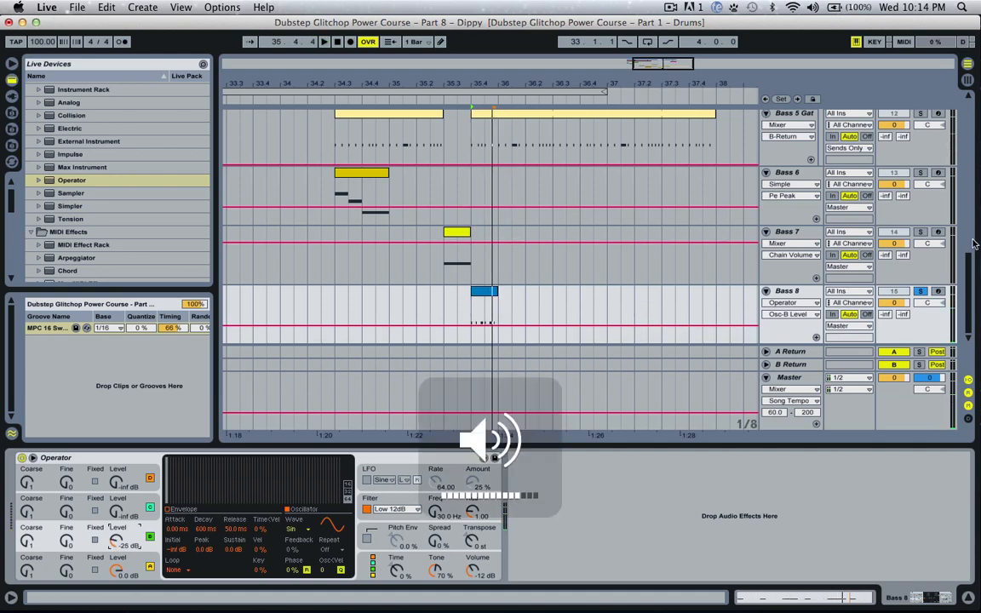
key(space)
key(space)
key(space)
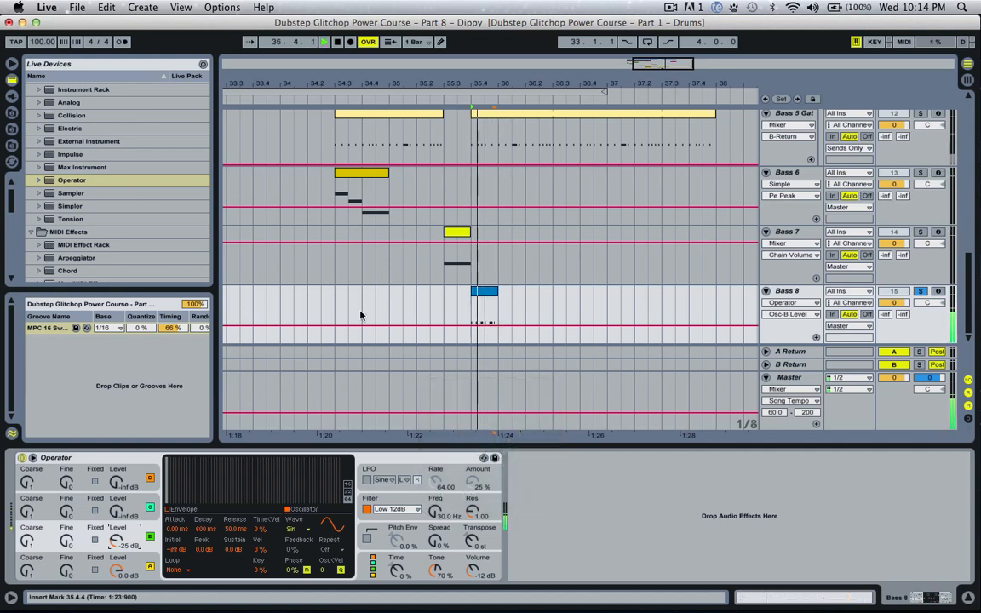
Audition Bass 8 together with the other tracks from bar 35, and solo it again.
key(space)
click(388, 311)
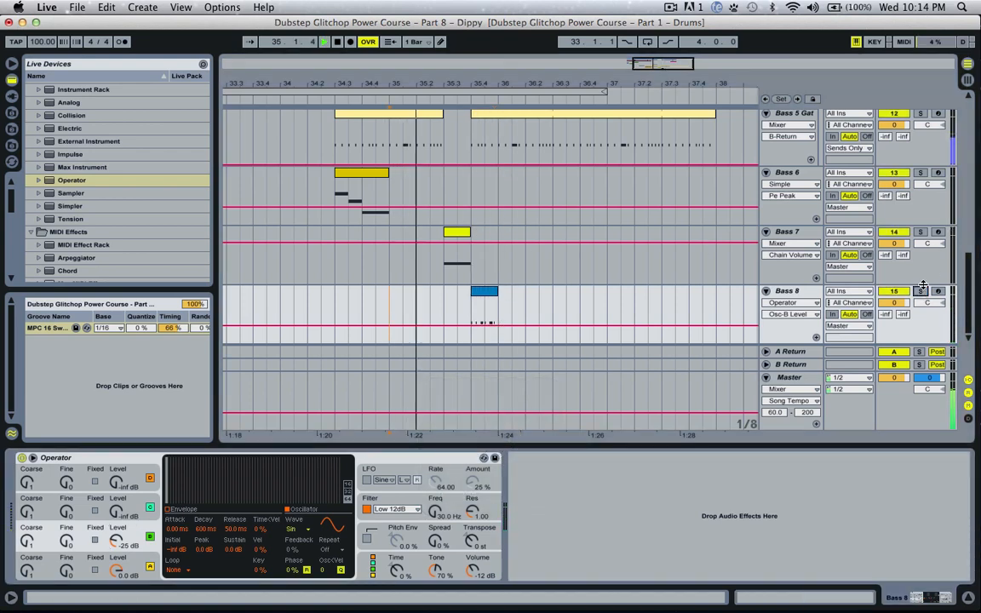
click(471, 311)
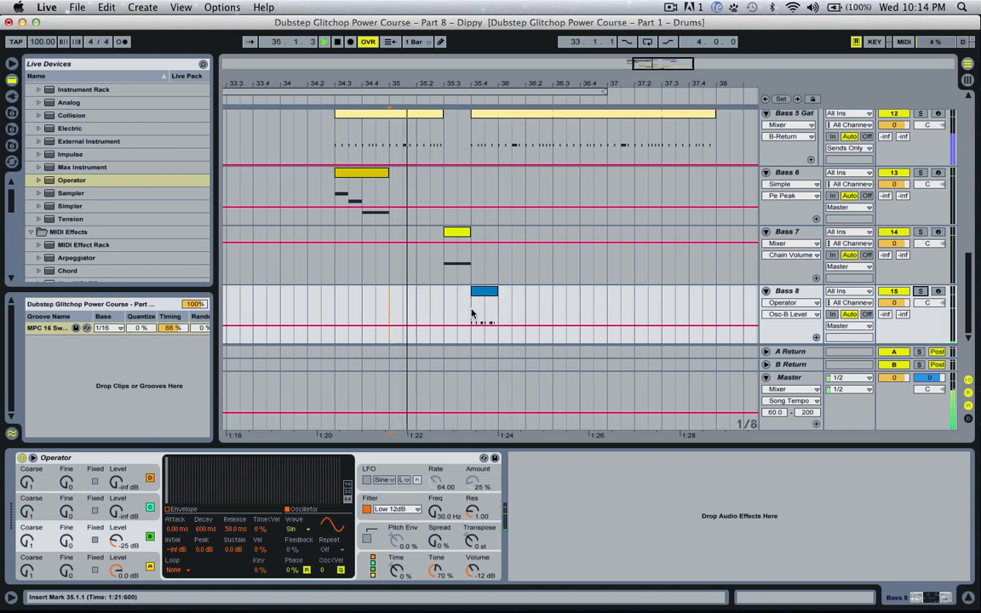
click(922, 292)
key(space)
Set Operator's filter envelope decay to 447 ms on Bass 8, trying a slower attack while auditioning the phrase.
click(812, 291)
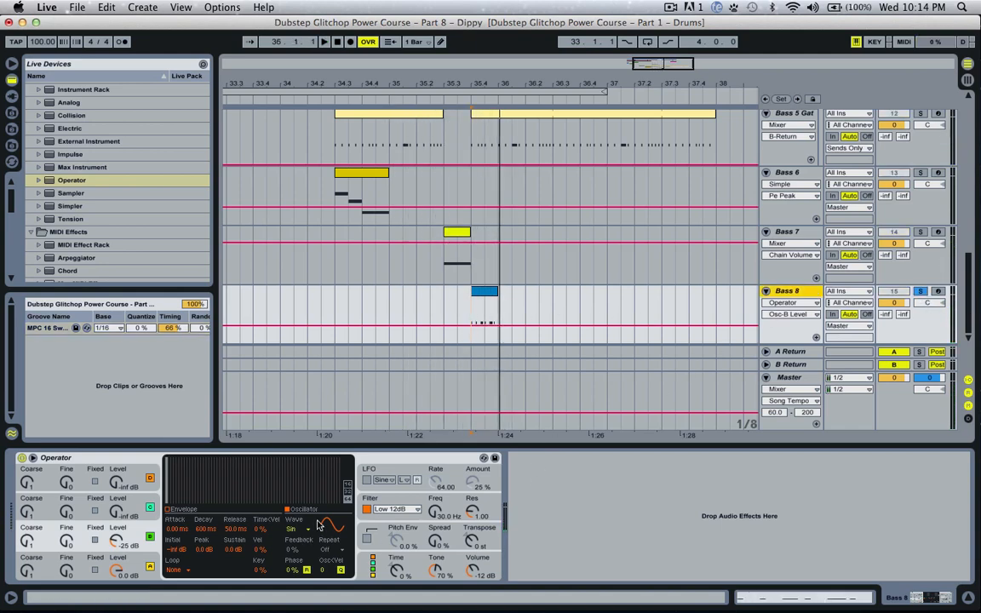
click(384, 502)
drag(210, 528, 211, 532)
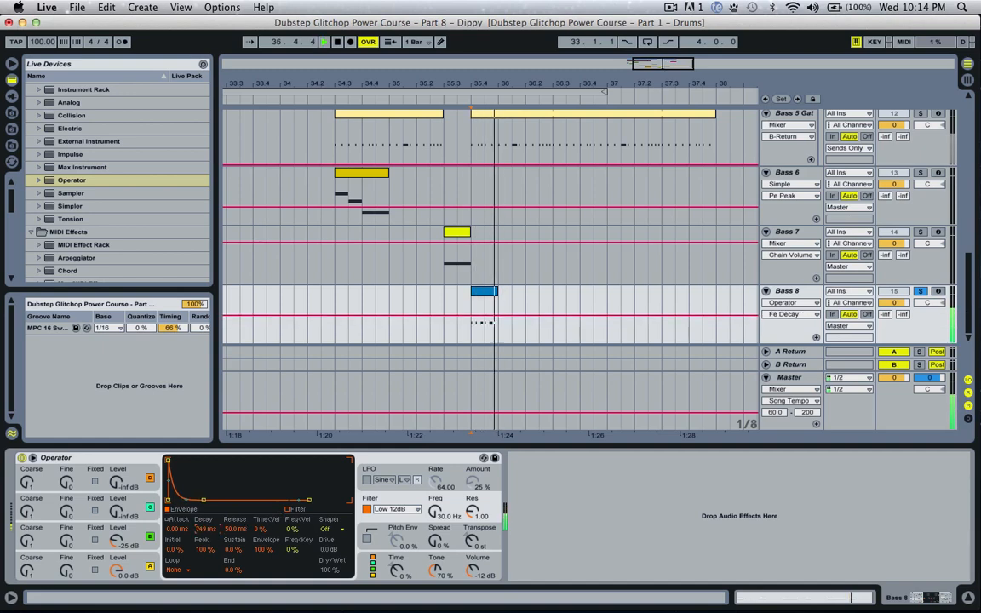
key(space)
key(space)
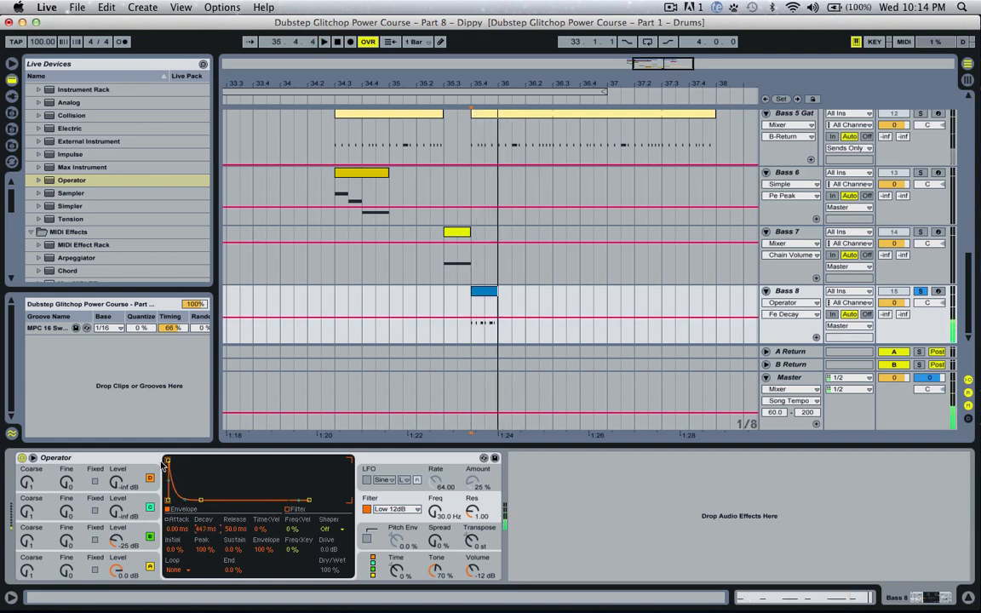
key(space)
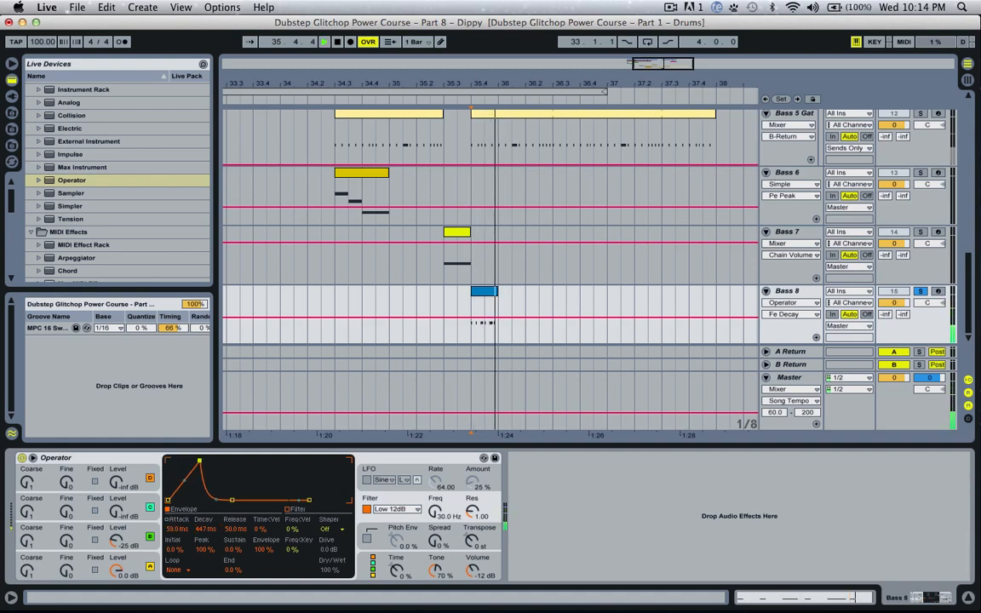
key(space)
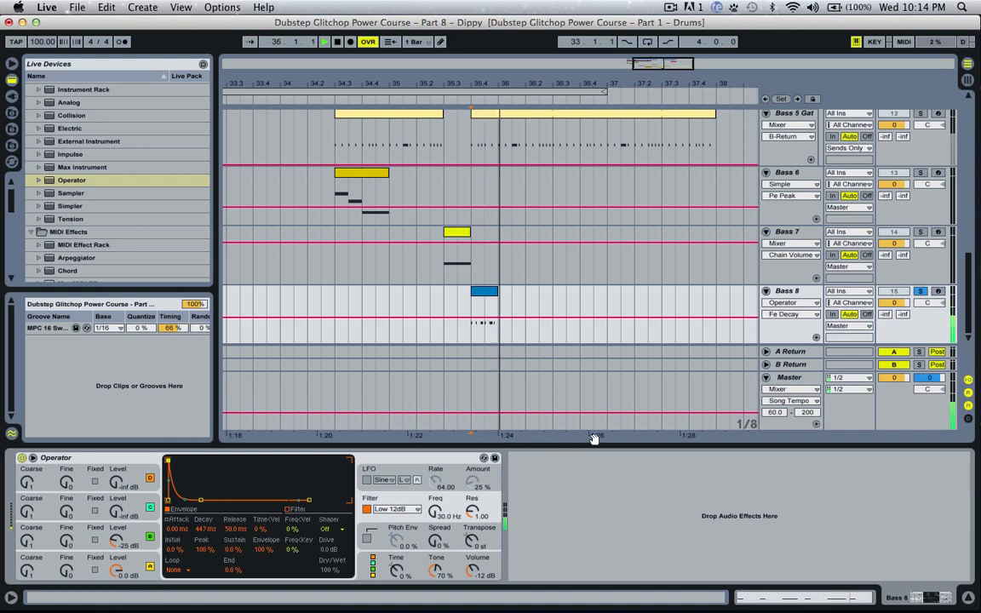
key(space)
Add a Phaser after Operator on Bass 8 and set its frequency to 1.12 kHz with 0.90 feedback.
scroll(147, 206, down, 10)
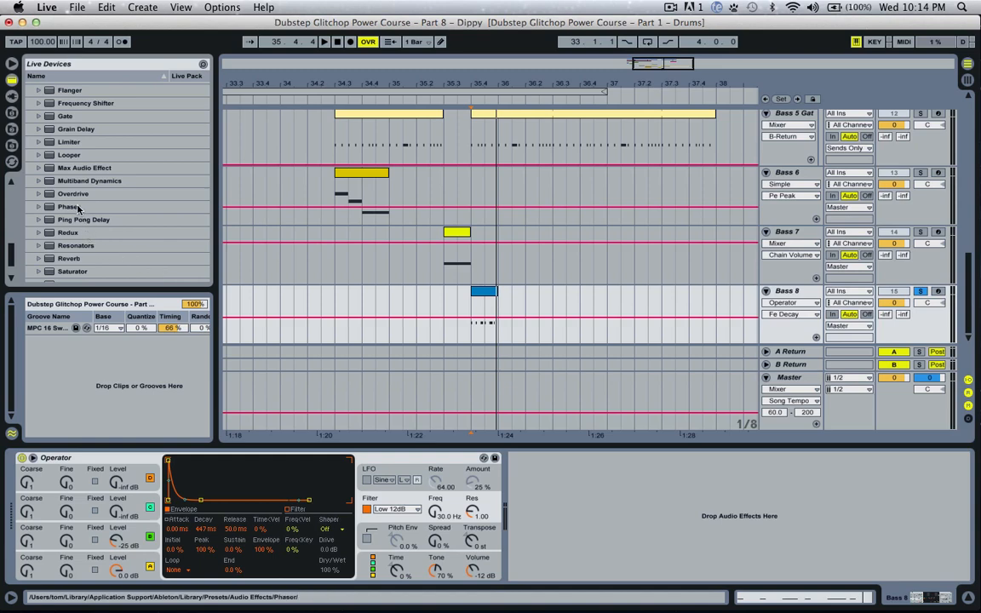
double_click(76, 206)
key(space)
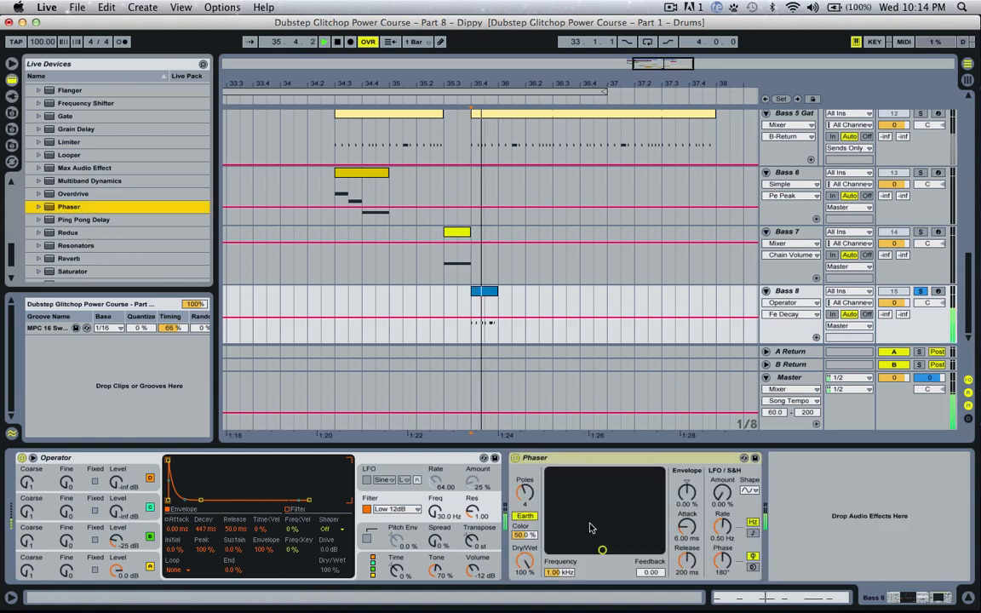
drag(587, 532, 605, 502)
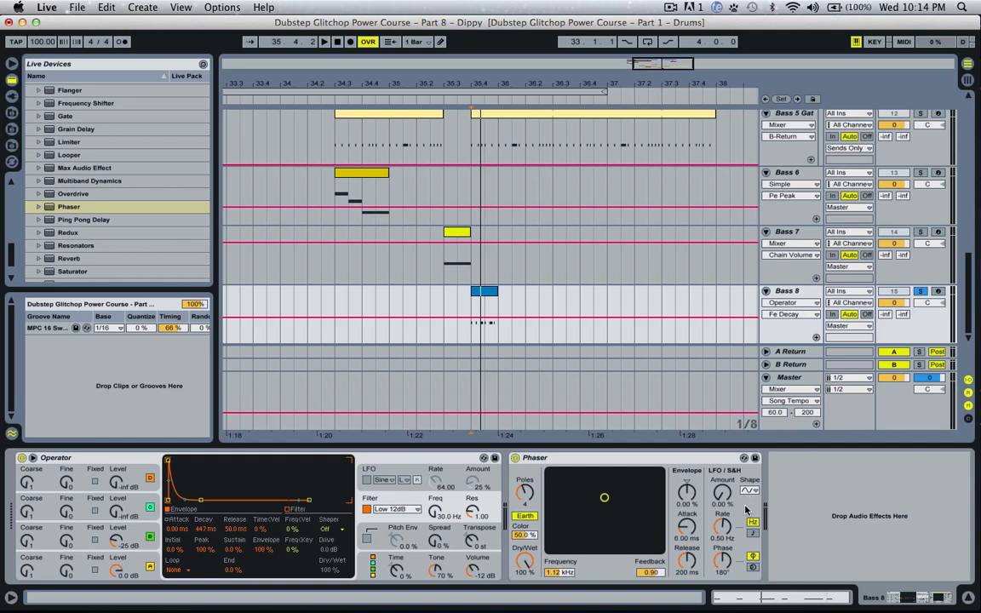
Set the Phaser's LFO amount to 65.1%, sync its rate to tempo at 1/4, and audition the modulation.
drag(723, 494, 723, 451)
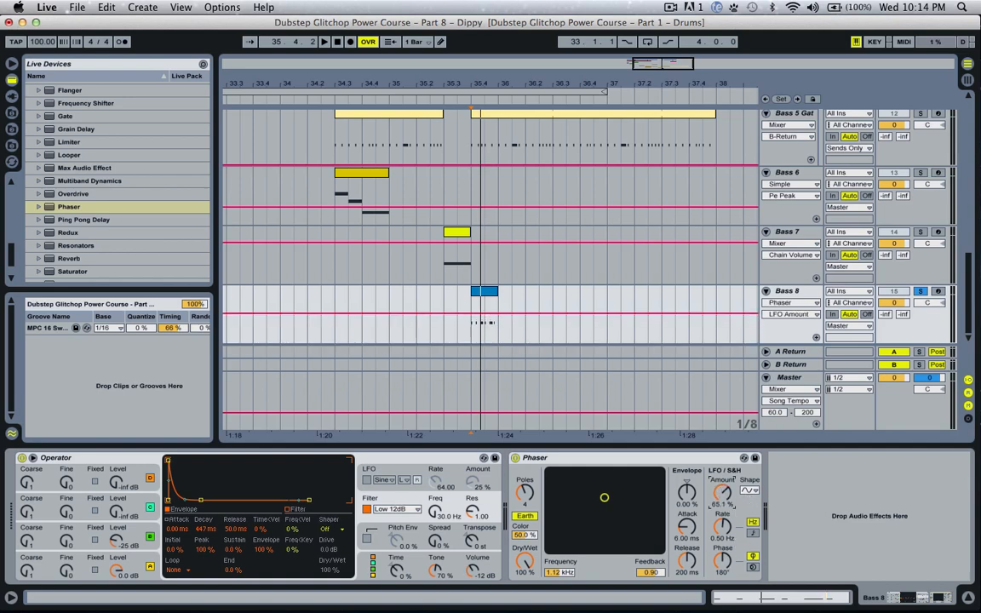
click(753, 533)
key(space)
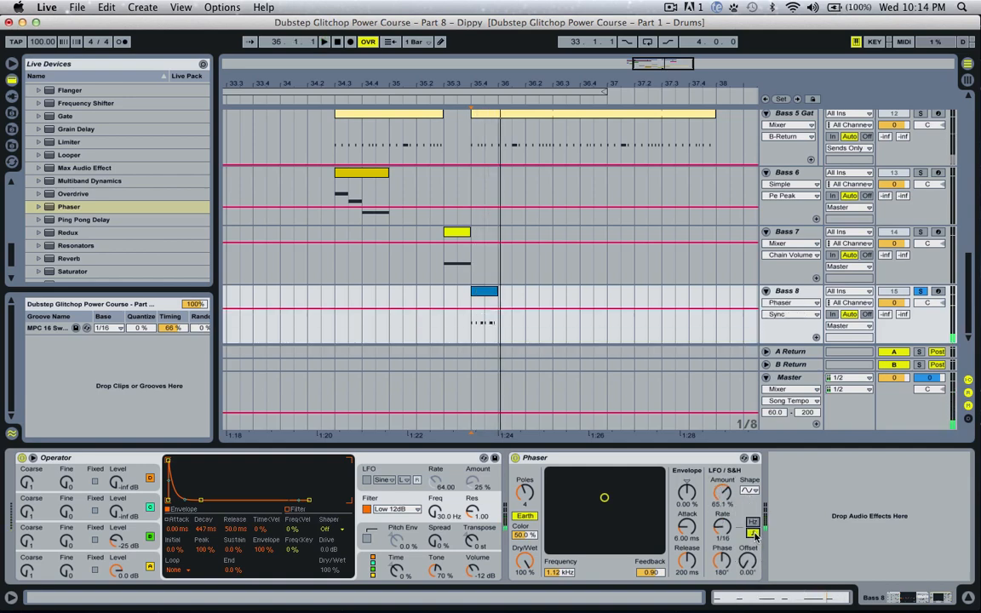
mouse_move(728, 539)
mouse_down()
mouse_move(727, 498)
mouse_move(728, 528)
mouse_up()
key(space)
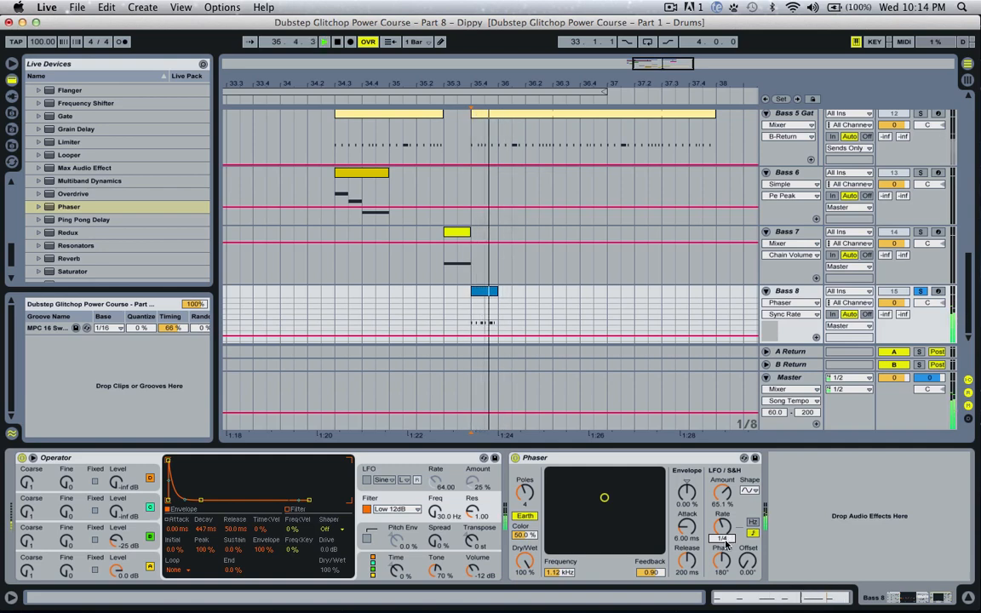
Set the Phaser's dry/wet to 51.6% and audition Bass 8 unsoloed with the other tracks.
mouse_move(650, 573)
mouse_down()
mouse_move(650, 604)
mouse_move(649, 583)
mouse_move(649, 594)
mouse_up()
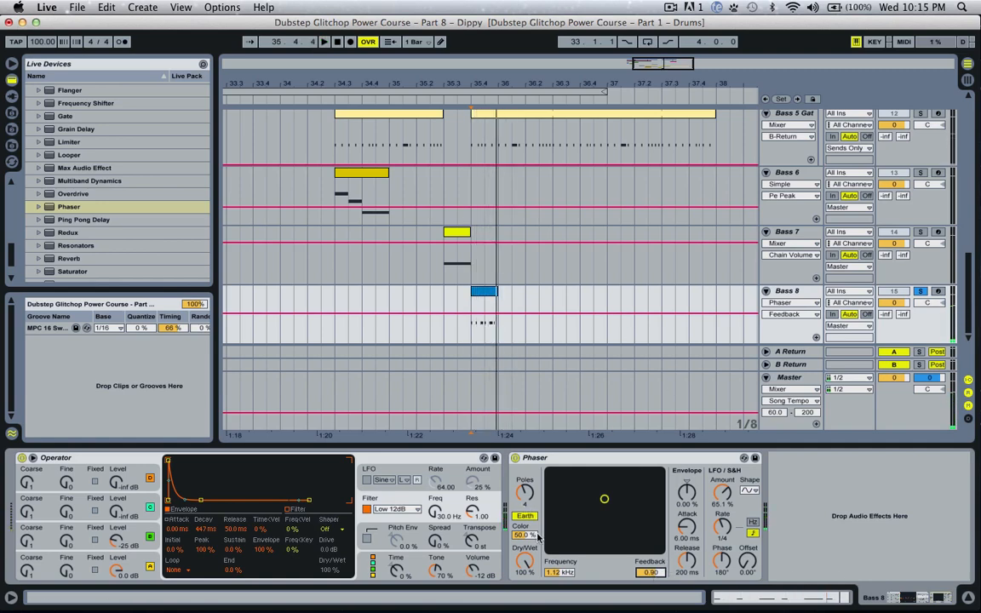
drag(524, 562, 525, 588)
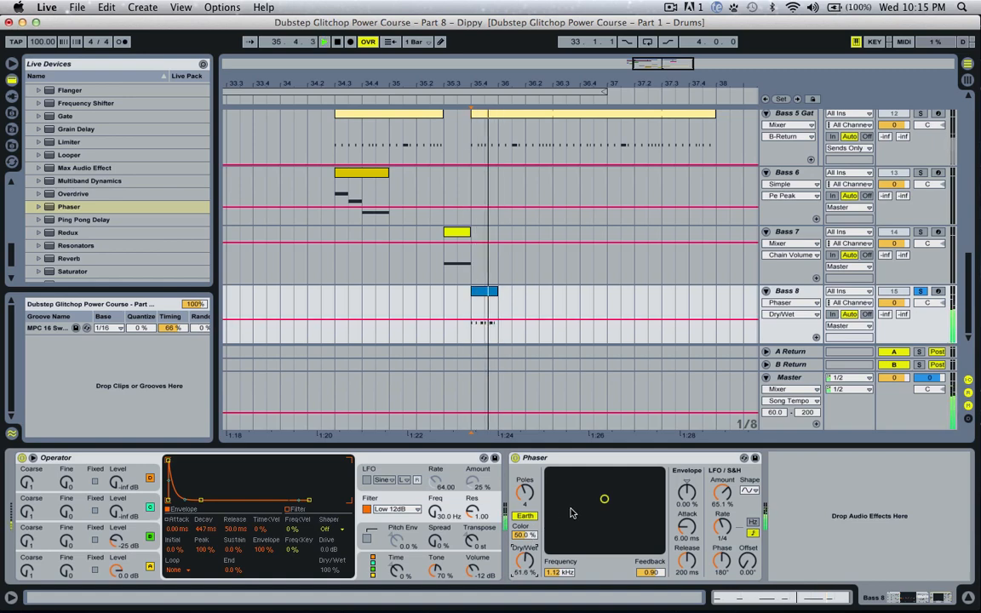
click(386, 257)
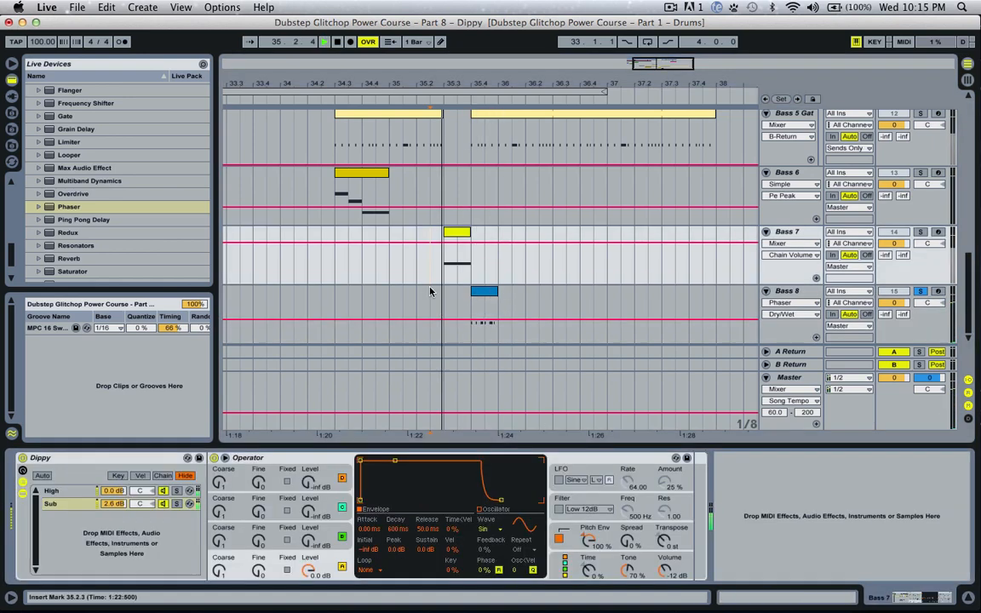
click(918, 291)
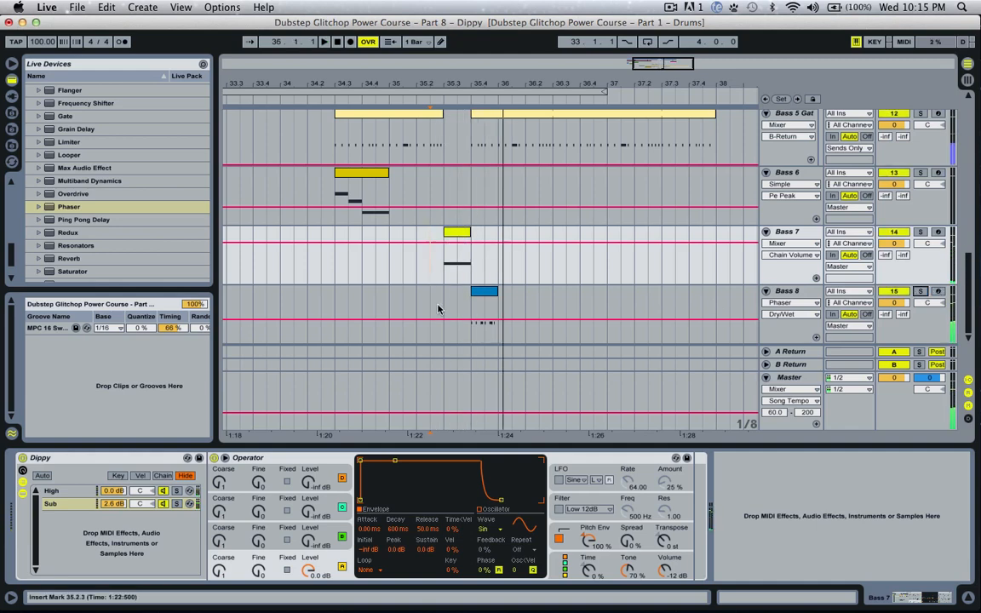
key(space)
key(space)
Try all six Bass 8 notes an octave higher at D2, audition them, and return them to D1.
double_click(484, 292)
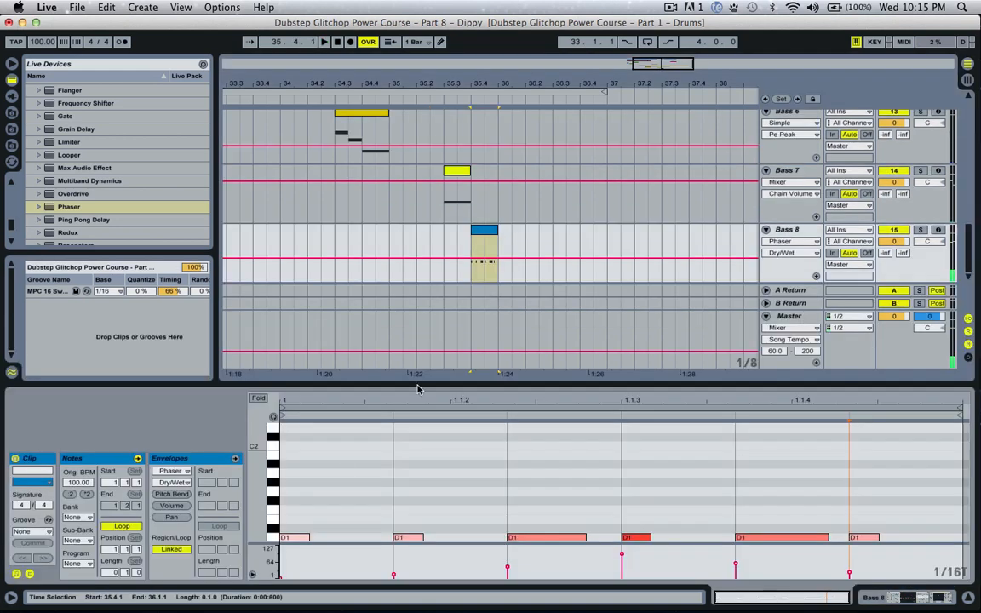
key(shift+Up)
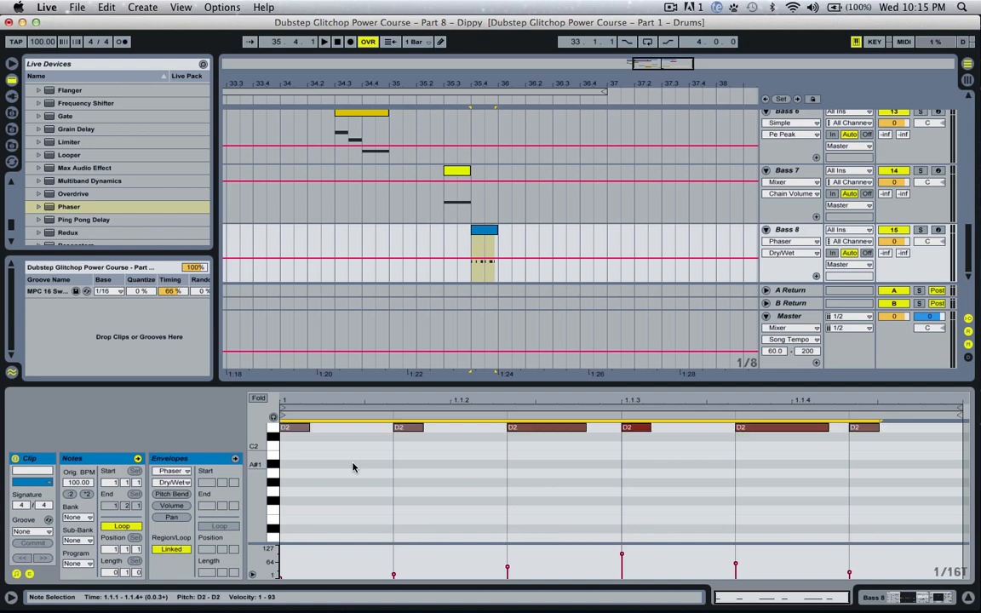
key(space)
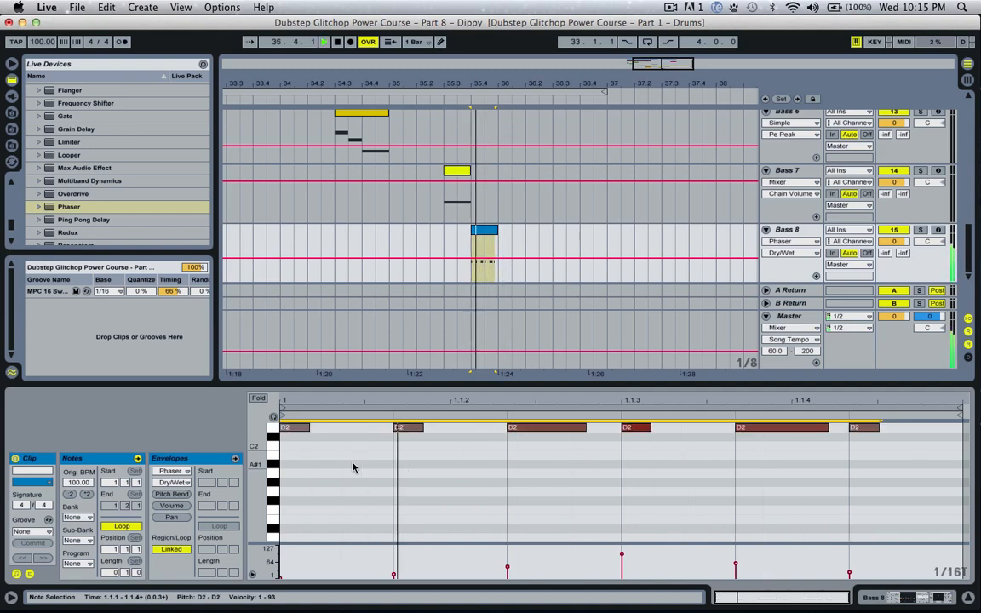
key(space)
key(shift+Down)
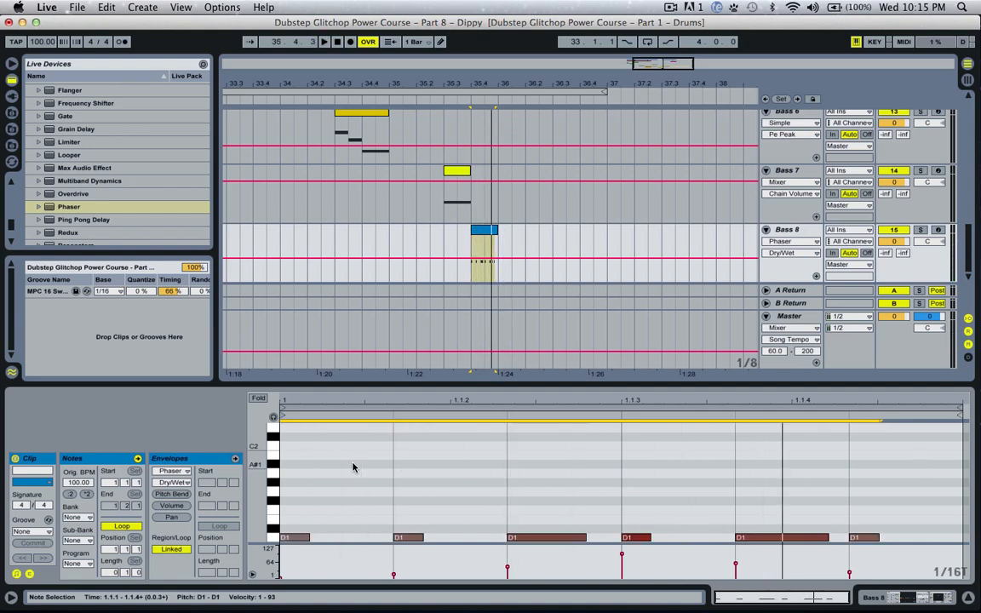
Raise the second note to E1, the third to F1 and the fourth to E1 in the Bass 8 clip.
scroll(394, 477, down, 3)
click(398, 458)
scroll(396, 455, up, 2)
drag(398, 470, 426, 526)
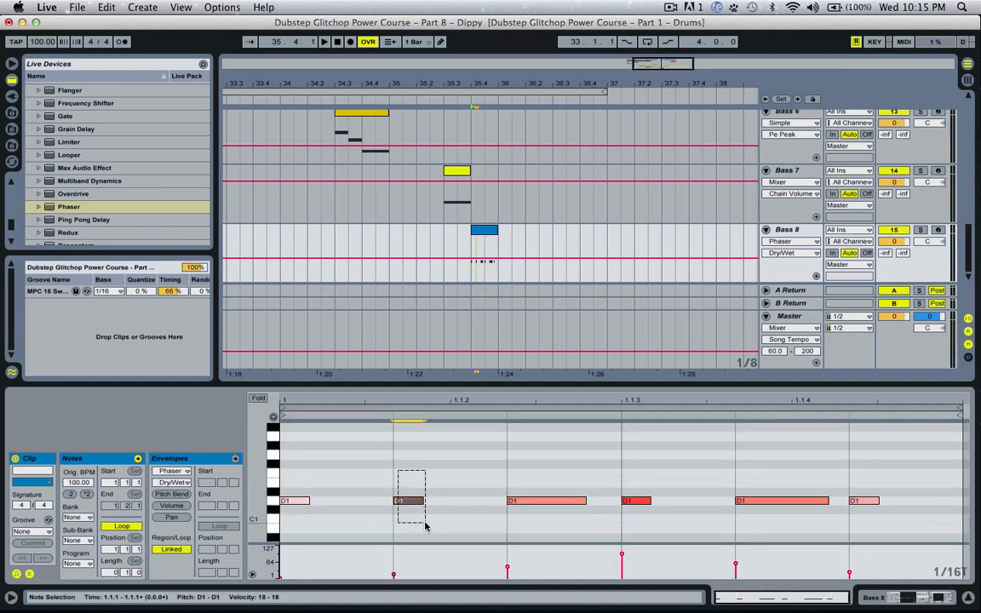
drag(518, 481, 543, 530)
key(Up)
key(Up)
key(Up)
drag(623, 477, 635, 532)
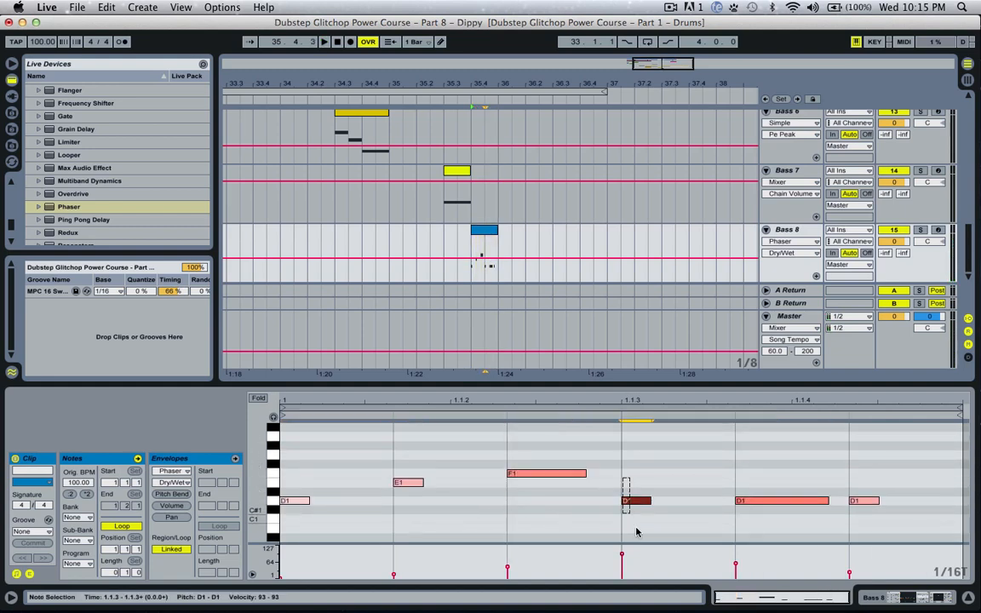
drag(763, 478, 765, 494)
click(855, 479)
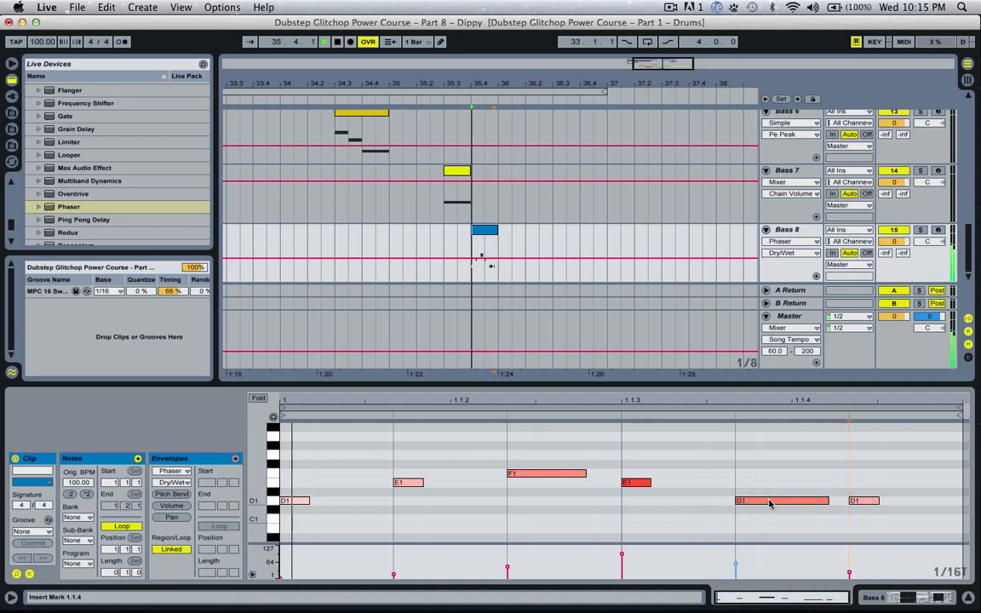
Extend the last D1 note to the end of the clip, raise its velocity, and audition the phrase.
key(space)
drag(878, 501, 961, 503)
key(space)
drag(897, 504, 885, 416)
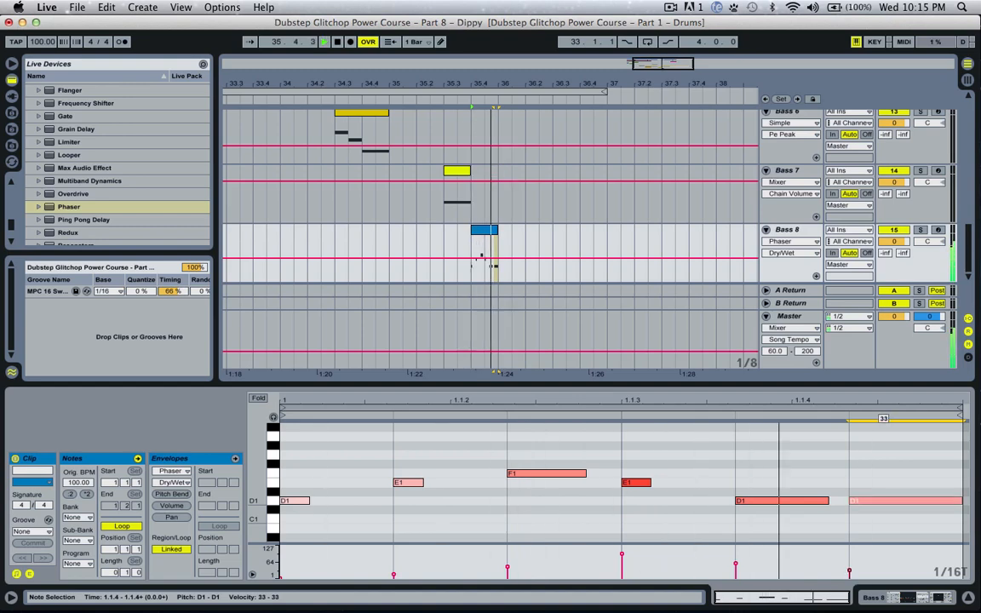
key(space)
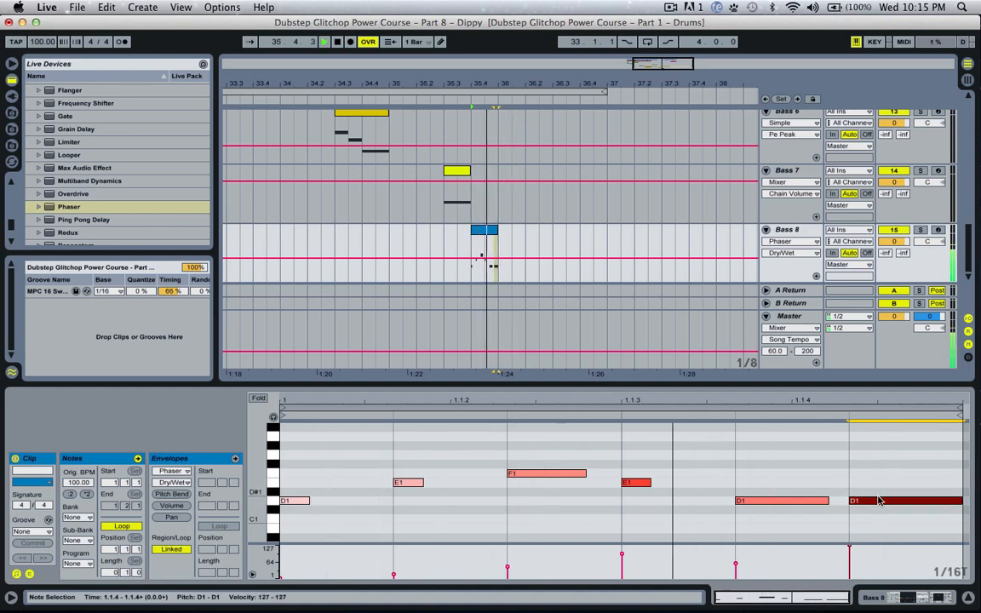
key(space)
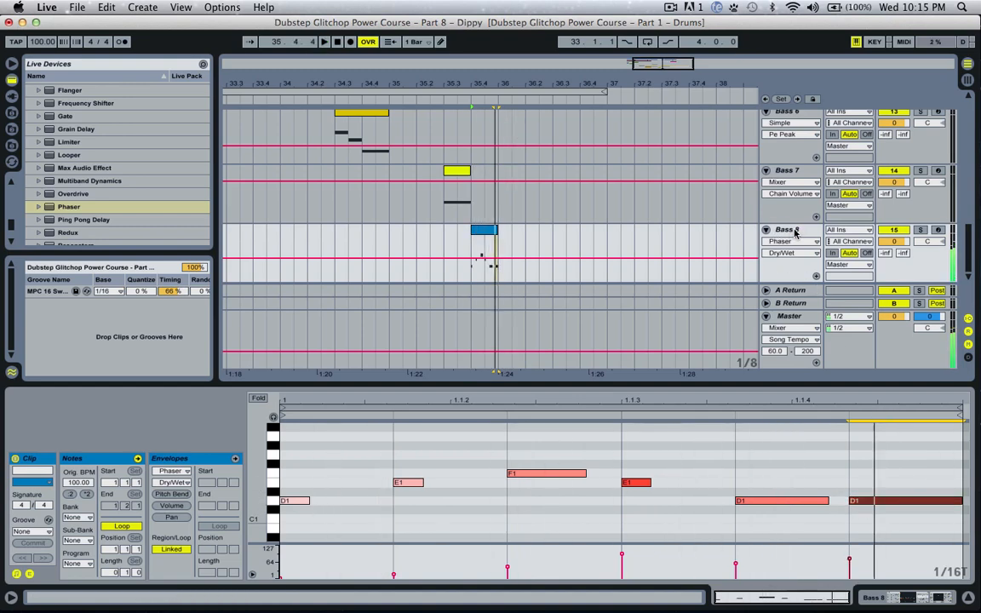
Set the Phaser's LFO amount to 0% and its frequency to 2.28 kHz with 0.91 feedback, auditioning the result.
click(795, 232)
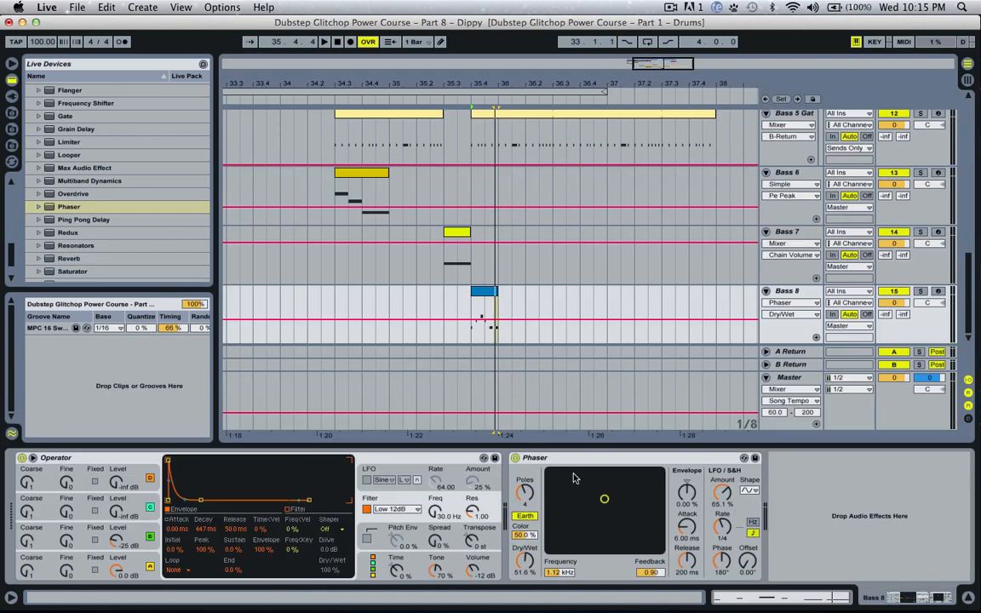
drag(722, 490, 722, 587)
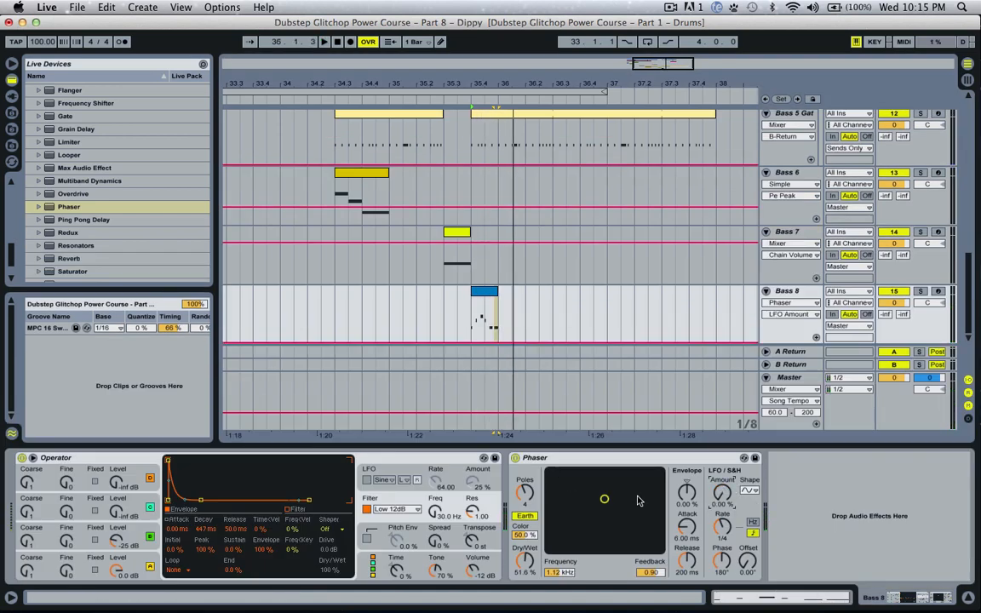
drag(594, 510, 619, 496)
key(space)
key(space)
key(space)
key(space)
key(space)
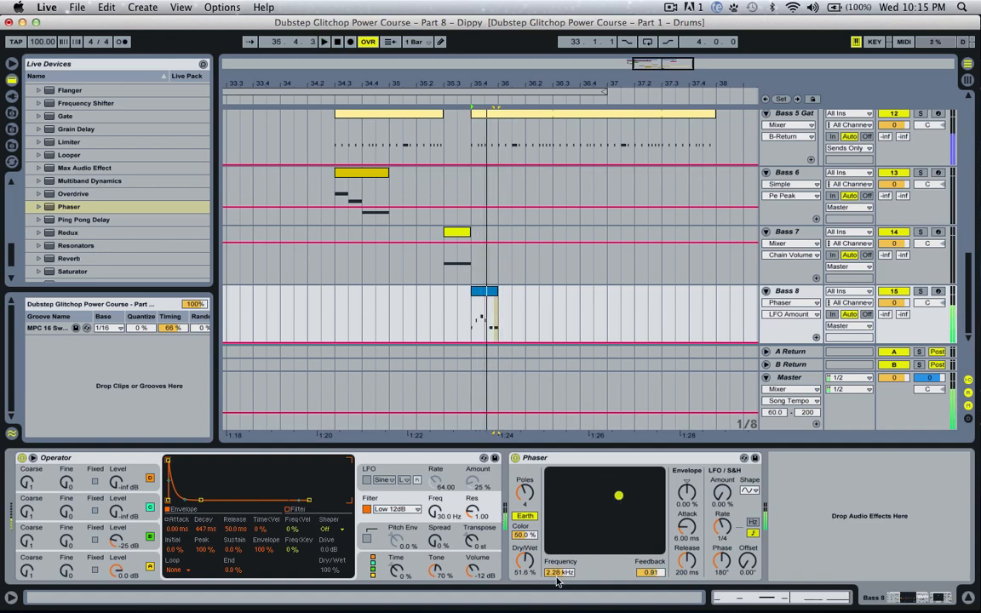
Raise the Phaser's frequency further and replay the Bass 8 phrase repeatedly to judge the tone.
drag(557, 573, 562, 545)
key(space)
key(space)
key(space)
key(space)
key(space)
key(space)
key(space)
key(space)
key(space)
key(space)
key(space)
Show the Bass 8 clip's Phaser Frequency envelope and raise its whole line to 50%.
double_click(486, 292)
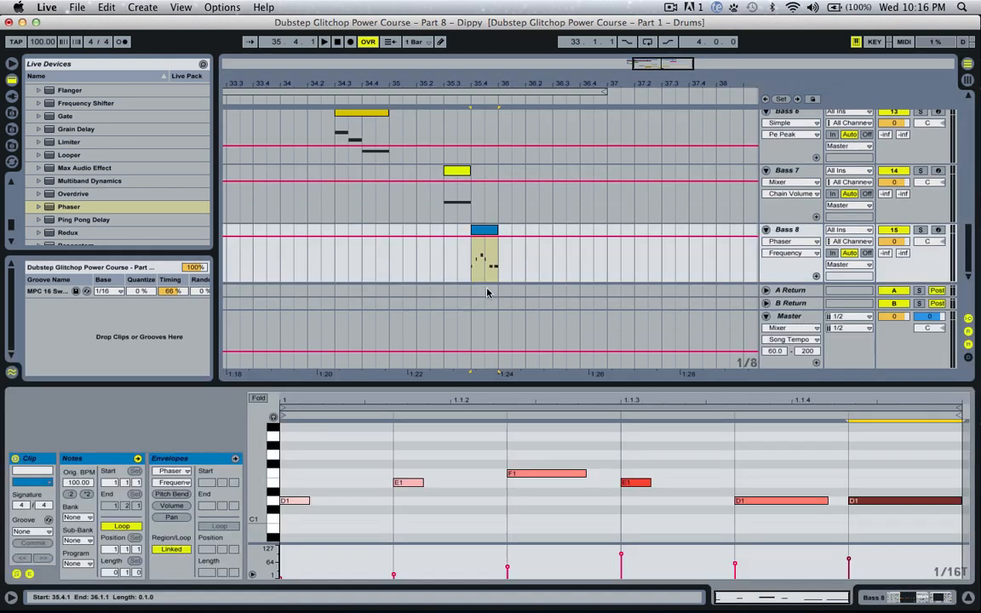
click(204, 465)
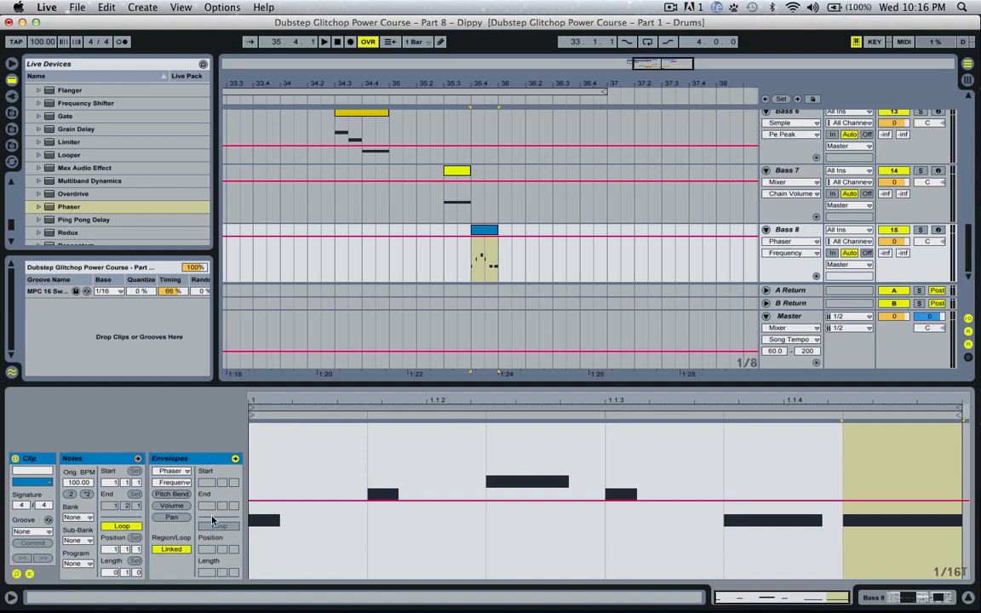
click(175, 473)
click(176, 502)
click(176, 483)
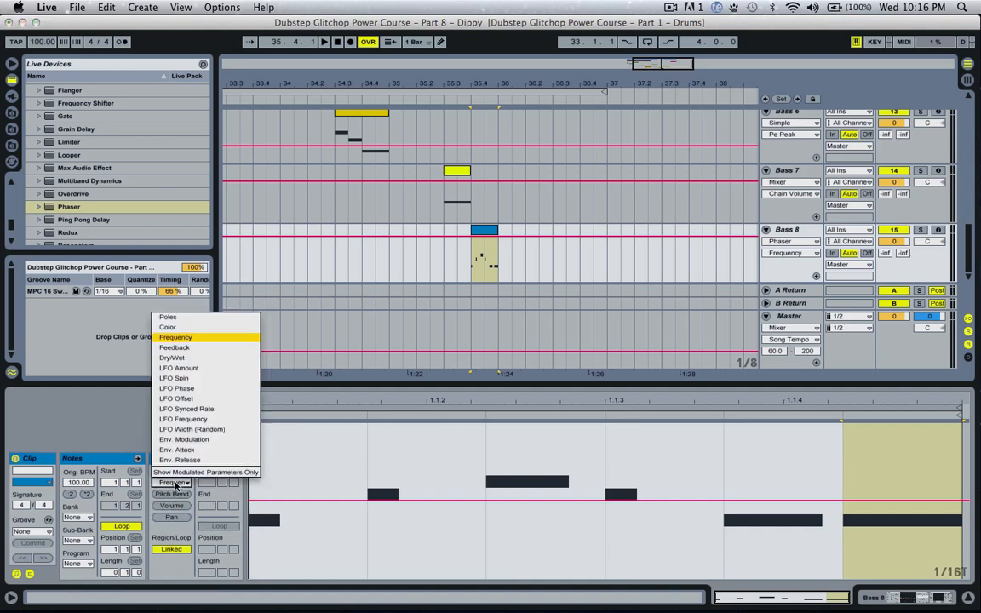
click(175, 337)
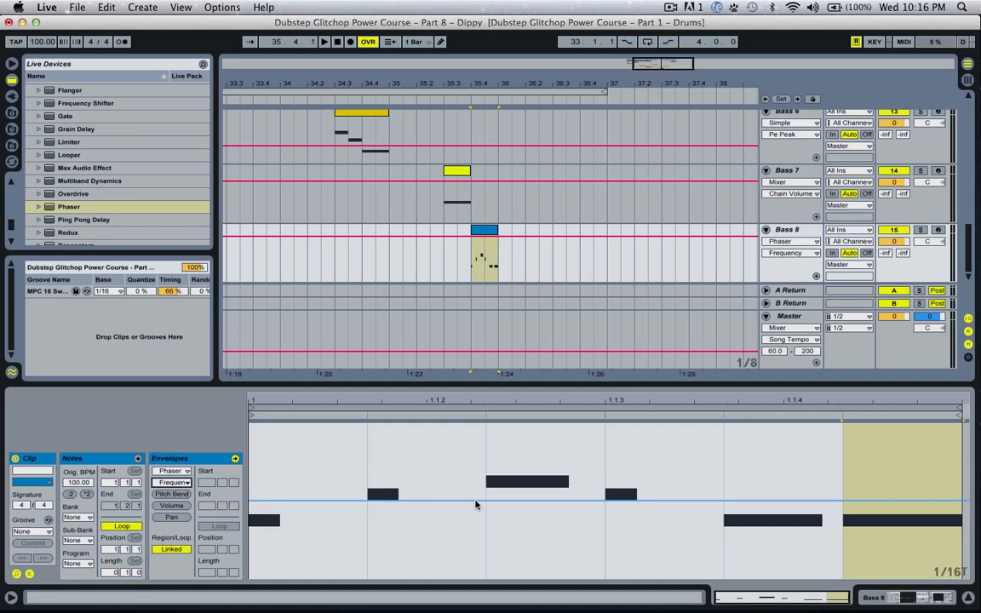
drag(330, 502, 330, 423)
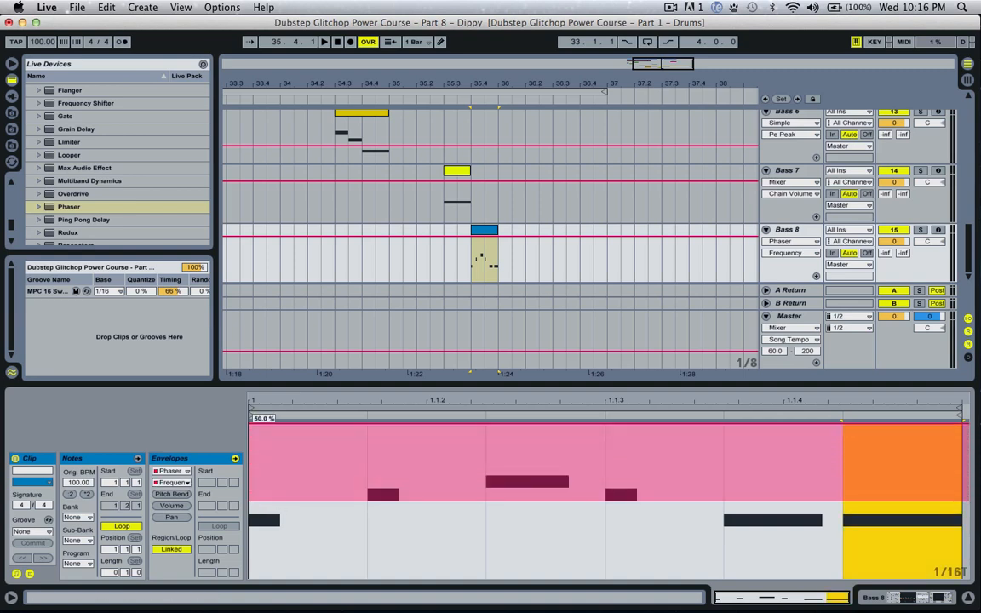
Return the clip's Phaser Frequency envelope line to about 0% and set the Phaser's own frequency to 1.00 kHz.
drag(270, 421, 271, 502)
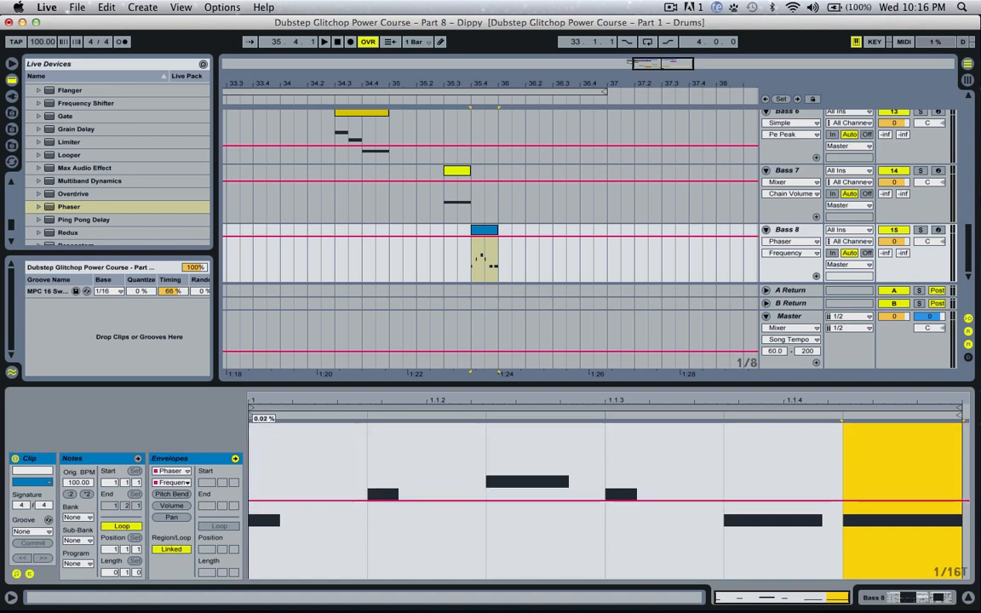
double_click(778, 231)
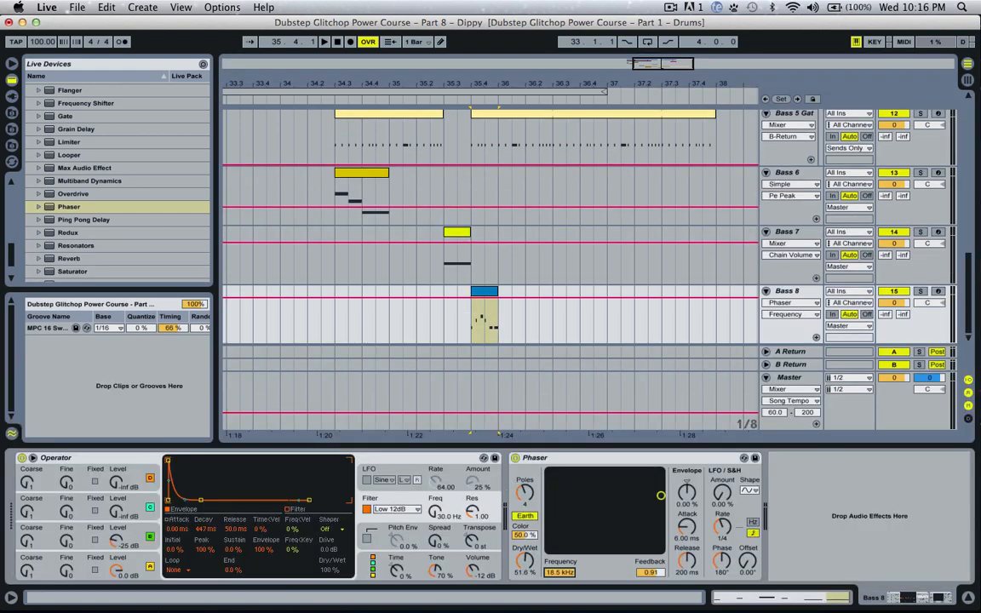
drag(661, 495, 597, 494)
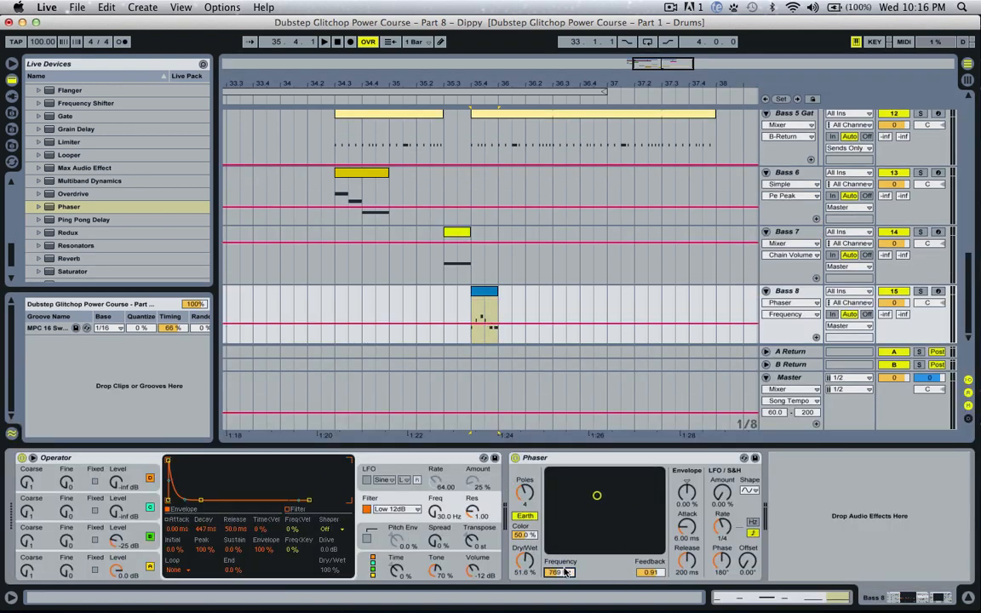
drag(568, 567, 568, 562)
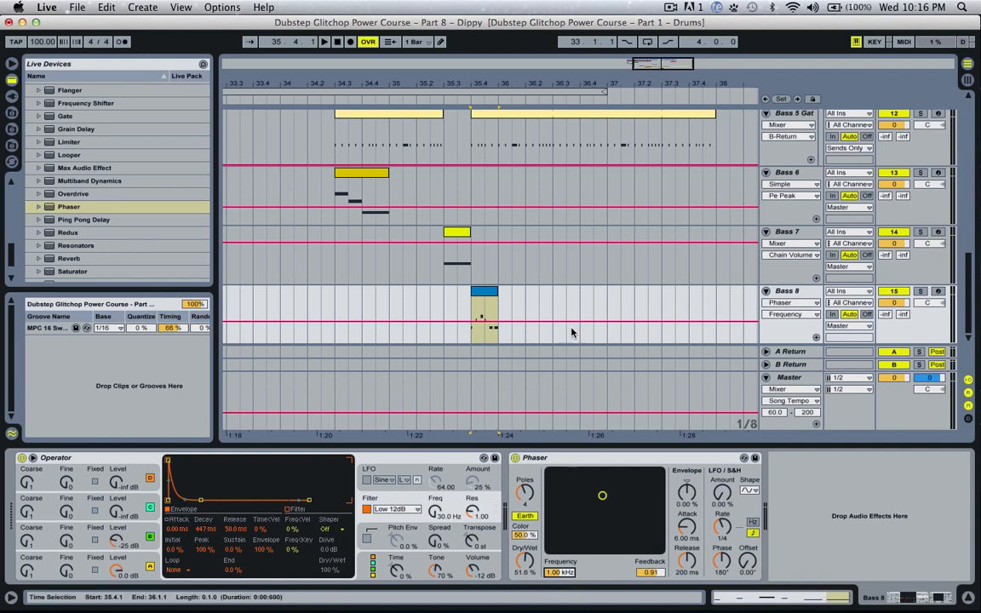
Draw a stepped Phaser Frequency envelope over the Bass 8 clip's six triplet divisions, with -20% on the first and 36.8% on the fourth.
double_click(482, 289)
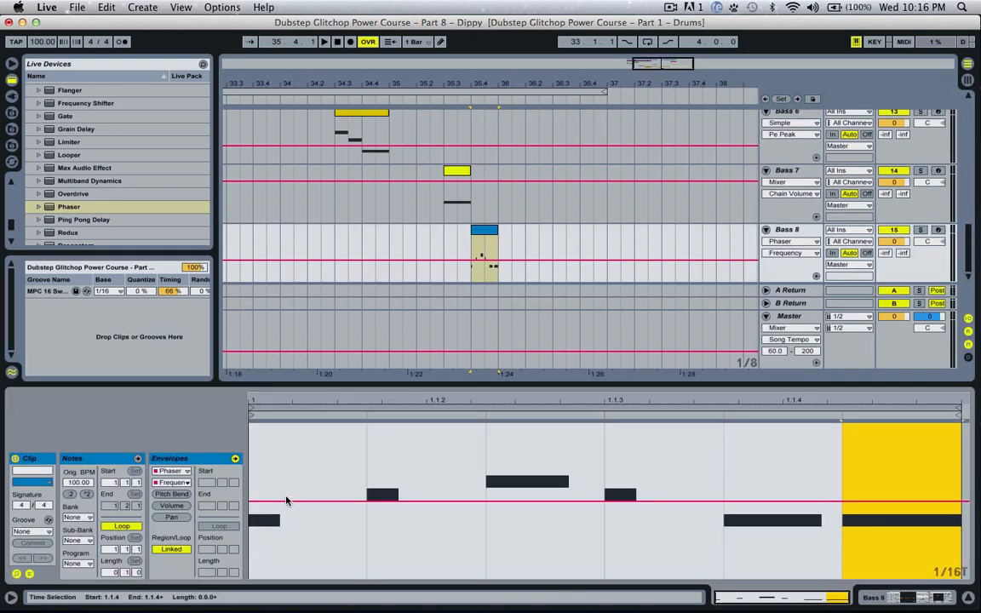
drag(286, 500, 286, 500)
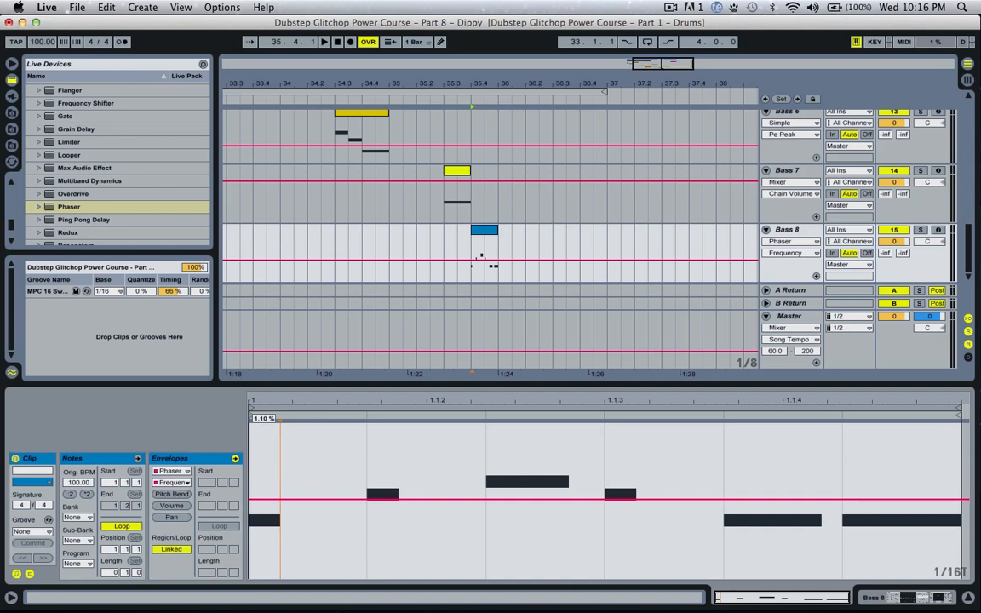
click(360, 464)
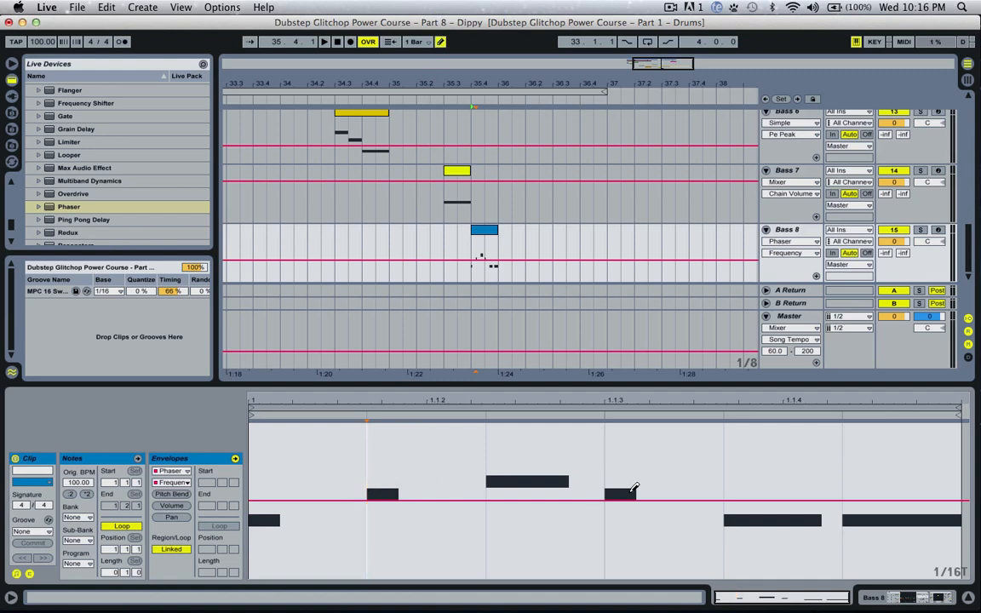
drag(288, 501, 287, 527)
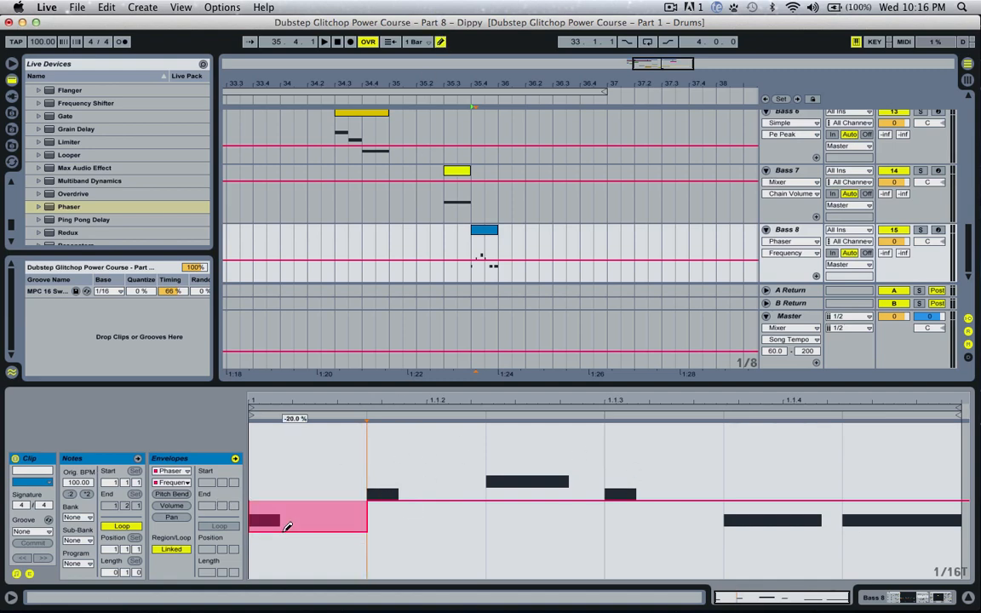
mouse_move(394, 487)
mouse_down()
mouse_move(490, 501)
mouse_move(532, 495)
mouse_move(639, 438)
mouse_up()
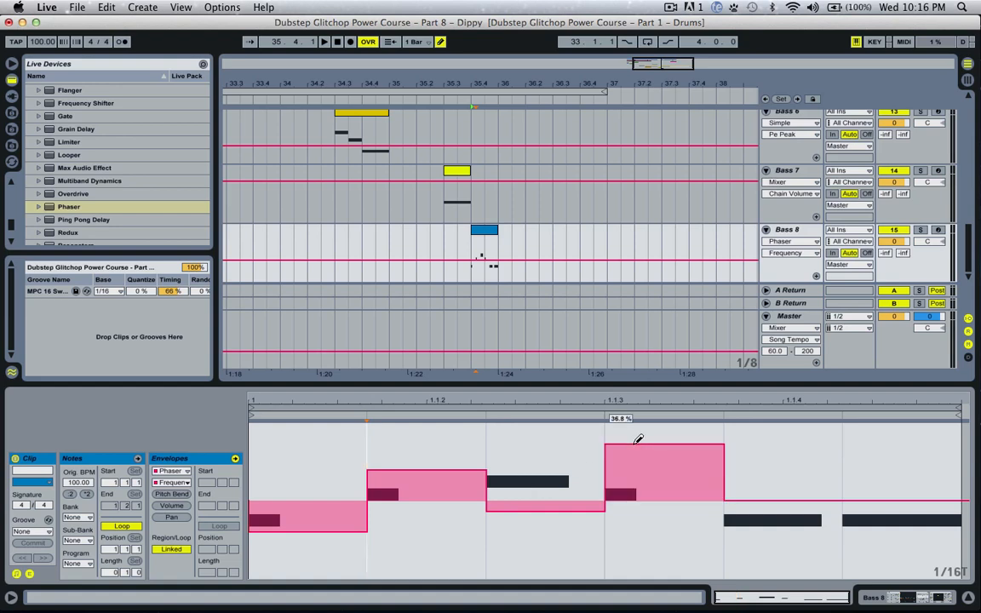
mouse_move(738, 494)
mouse_down()
mouse_move(822, 493)
mouse_move(882, 521)
mouse_move(886, 538)
mouse_up()
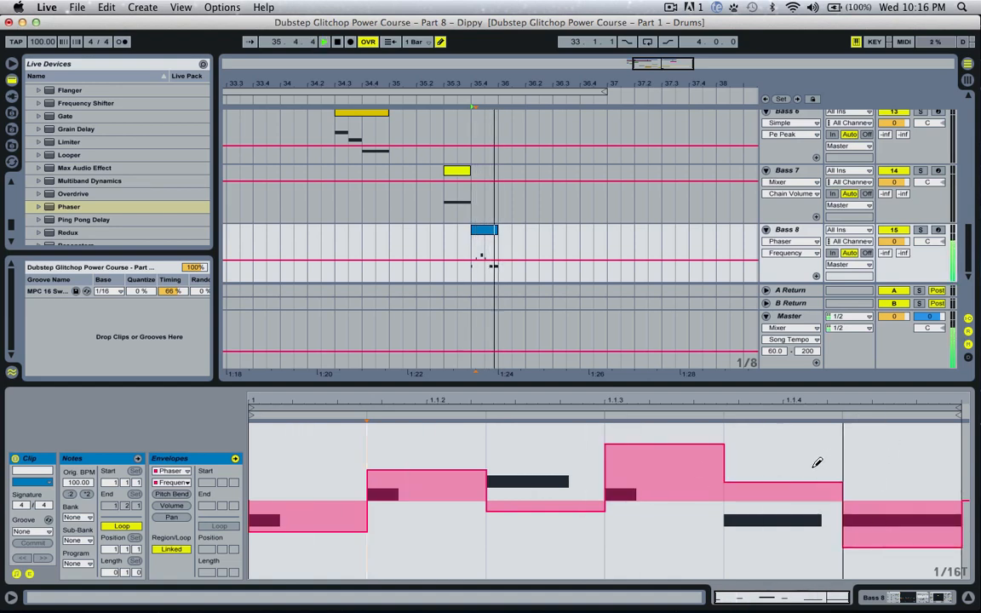
Audition and redraw the Frequency envelope with the first, fifth and sixth steps above centre and the second and fourth well below it.
key(space)
mouse_move(659, 519)
mouse_down()
mouse_move(662, 533)
mouse_move(764, 518)
mouse_up()
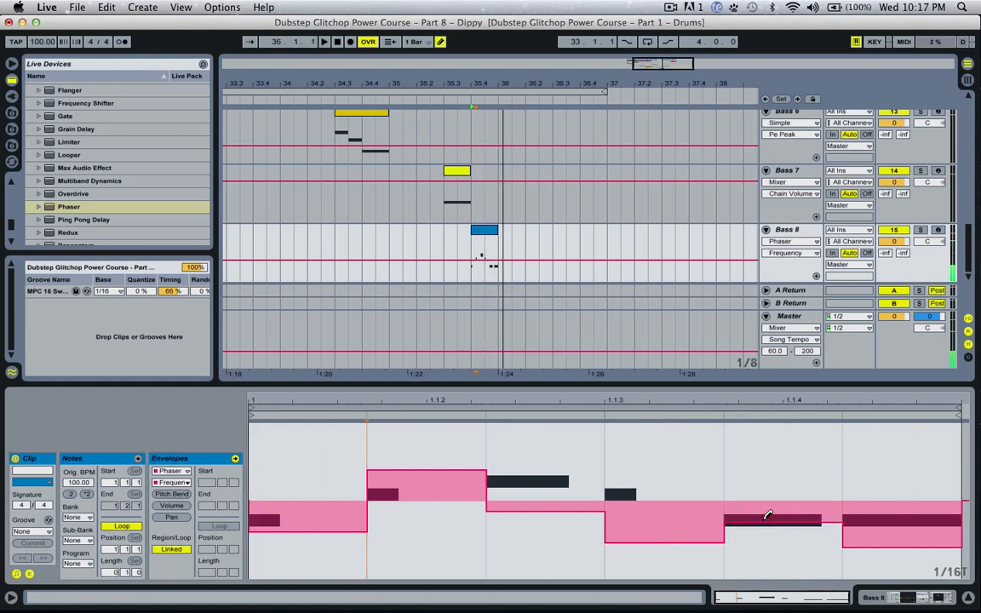
drag(887, 547, 886, 567)
drag(783, 502, 782, 475)
mouse_move(902, 471)
mouse_down()
mouse_move(897, 444)
mouse_move(825, 492)
mouse_move(850, 490)
mouse_move(875, 477)
mouse_move(812, 486)
mouse_move(885, 451)
mouse_up()
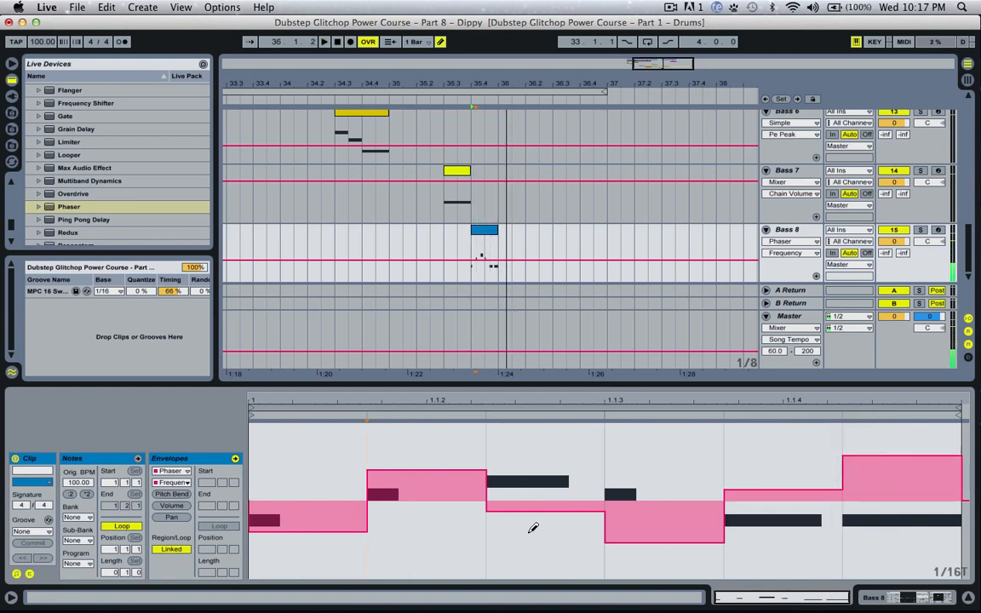
mouse_move(412, 513)
mouse_down()
mouse_move(432, 519)
mouse_move(333, 525)
mouse_move(368, 517)
mouse_up()
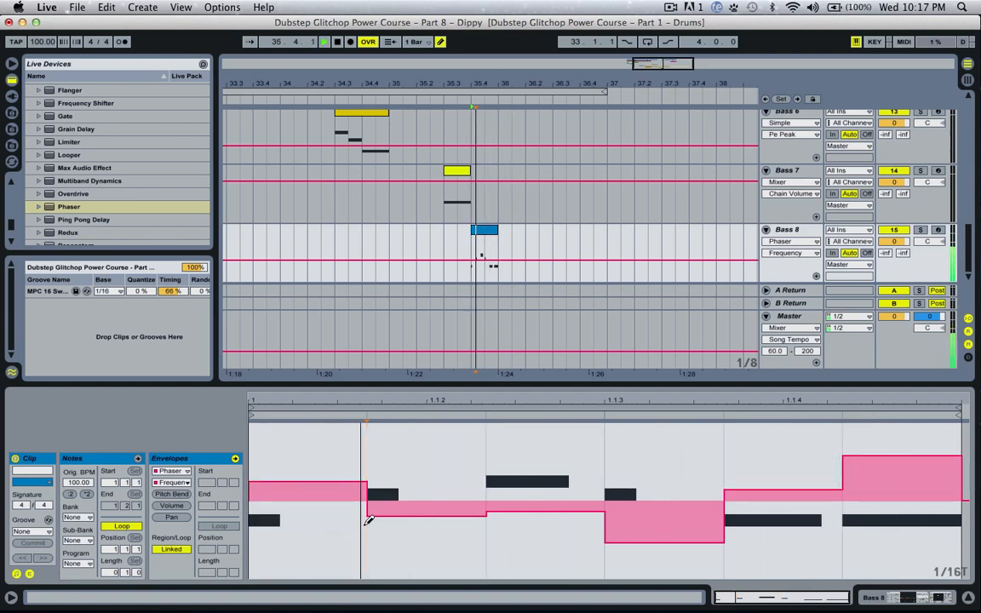
drag(473, 526, 421, 534)
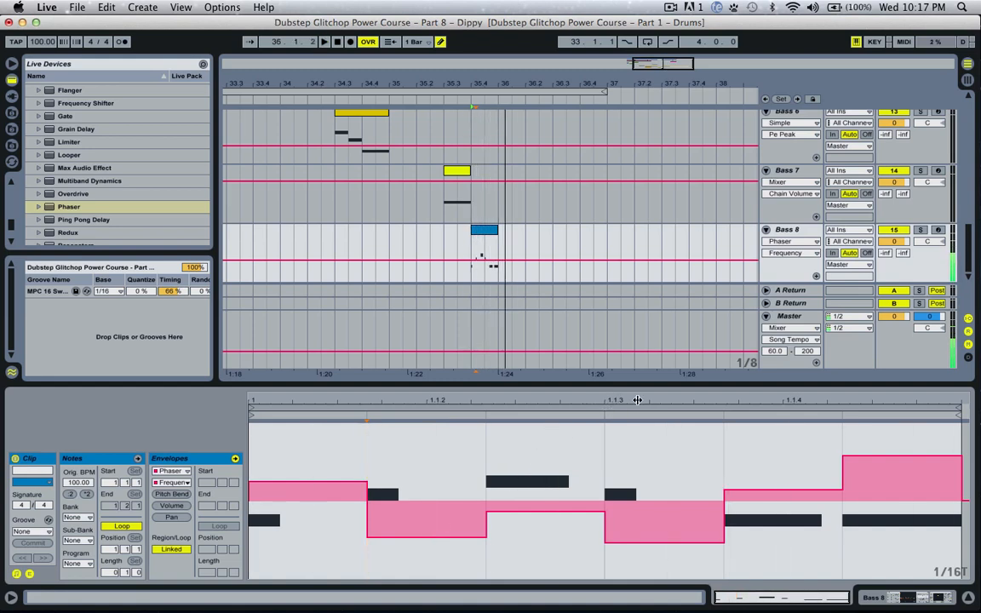
key(space)
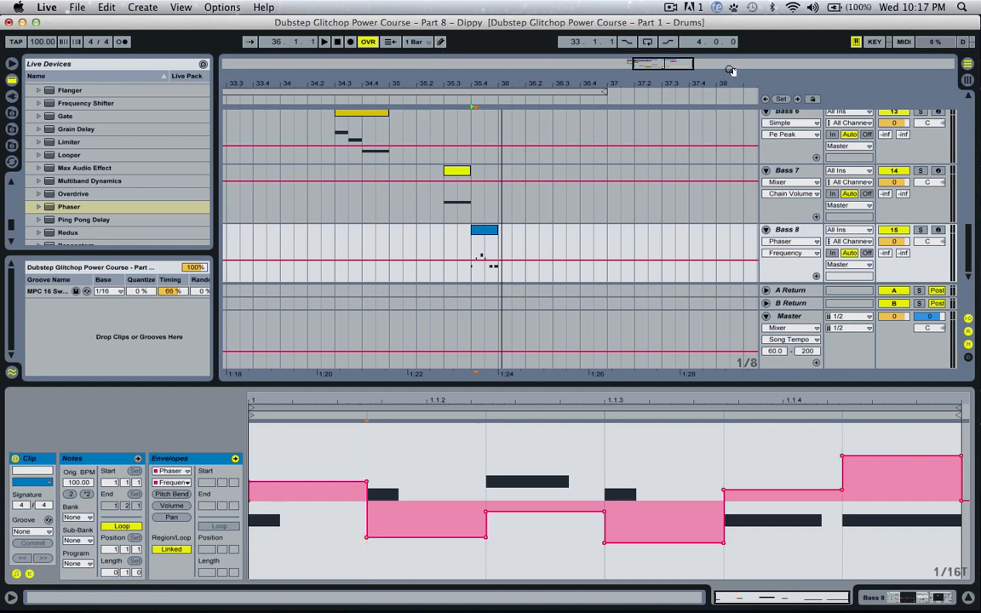
Play the arrangement from bar 33 to hear Bass 8 in context, and replay its phrase from 35.4.1.
drag(633, 66, 574, 120)
click(500, 228)
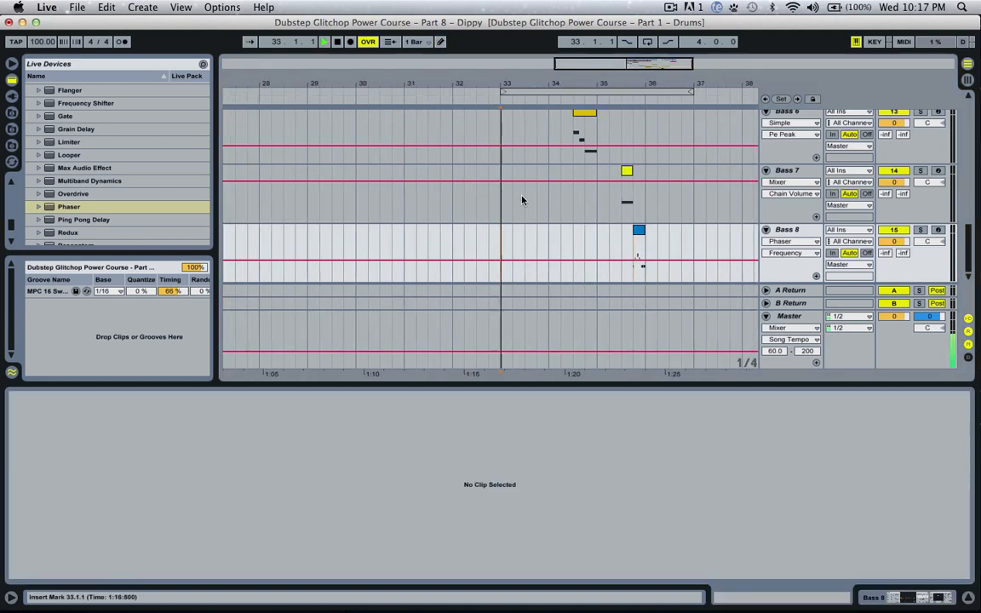
key(space)
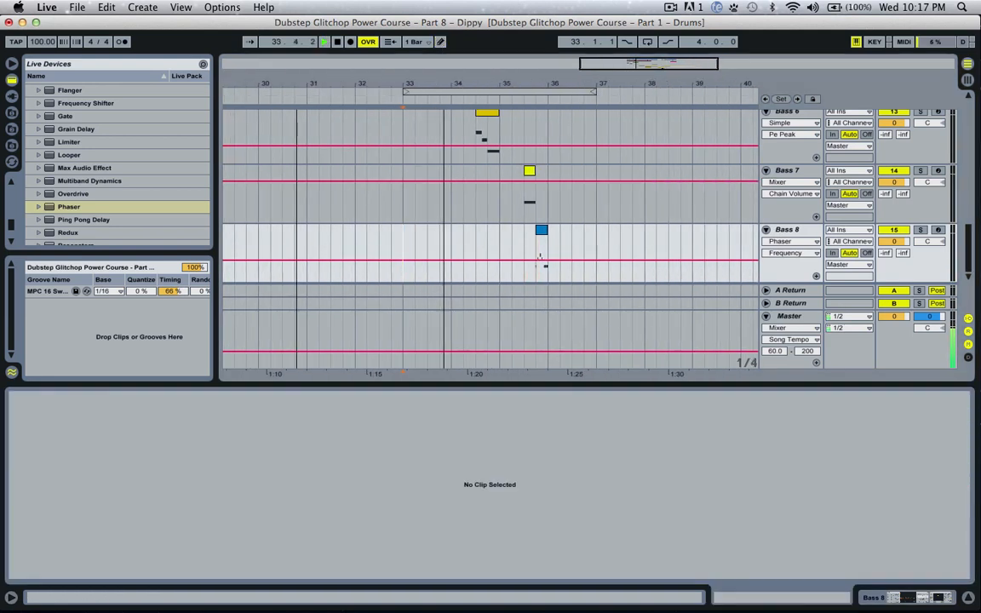
key(plus)
key(plus)
scroll(484, 189, right, 5)
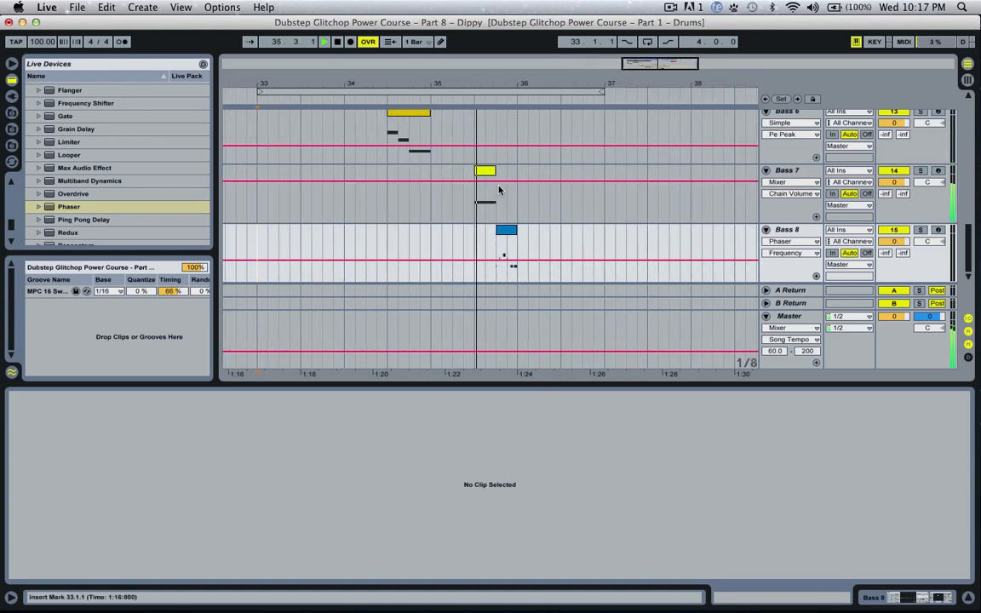
click(498, 249)
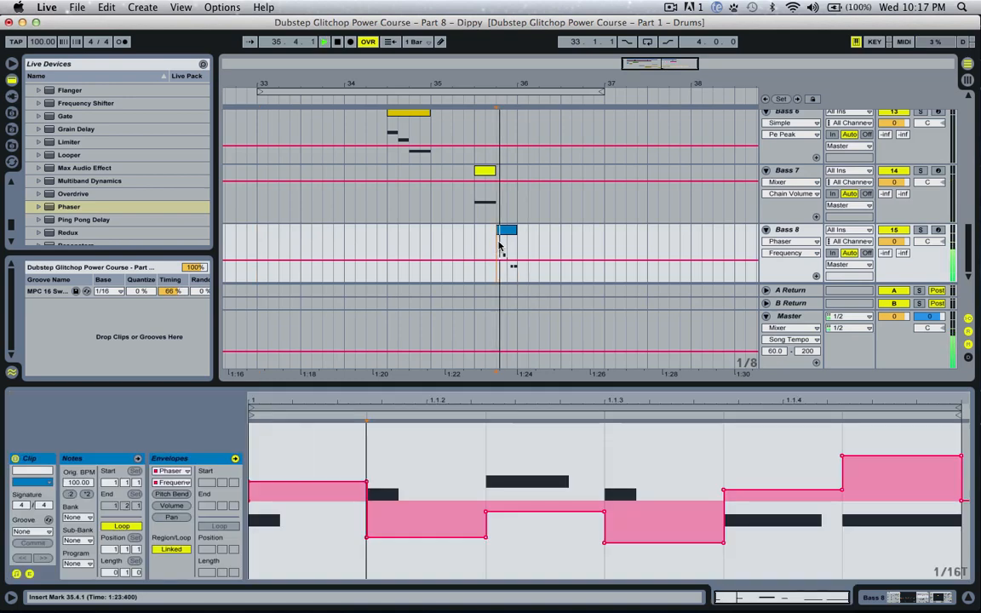
key(space)
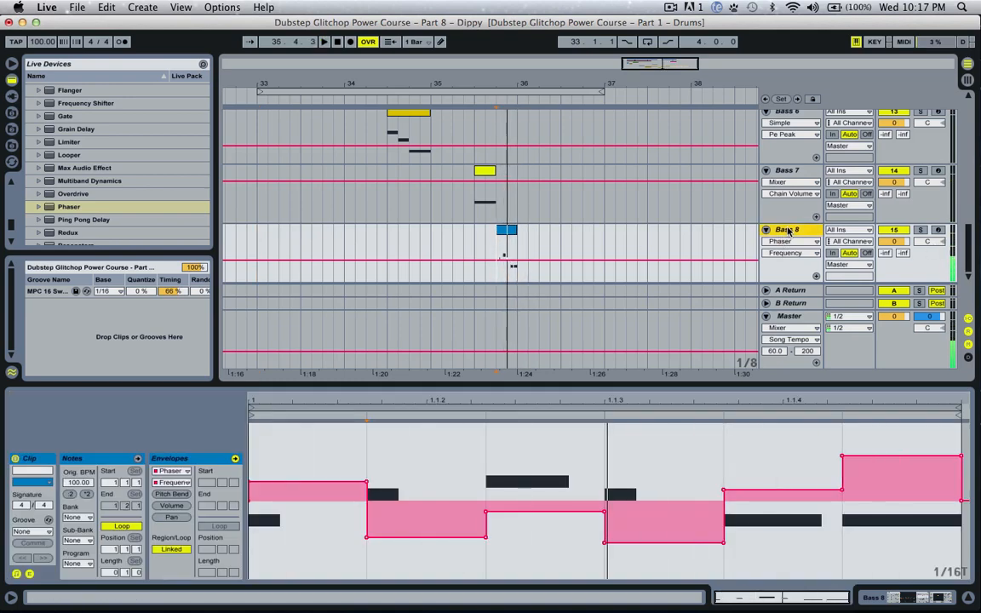
key(space)
Change Operator's oscillator A waveform on Bass 8 to Square D and audition the phrase.
double_click(787, 230)
click(134, 558)
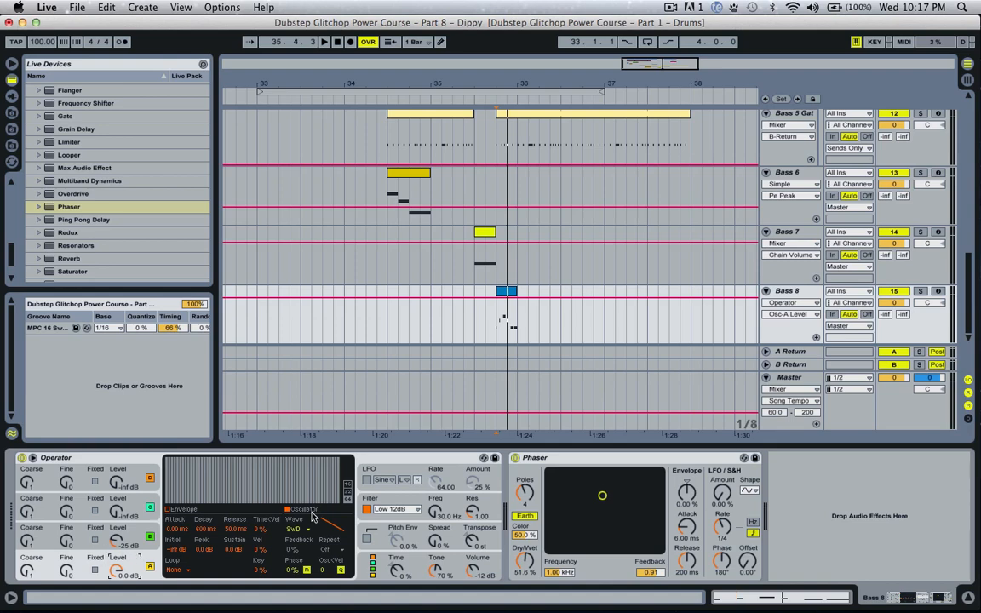
click(295, 529)
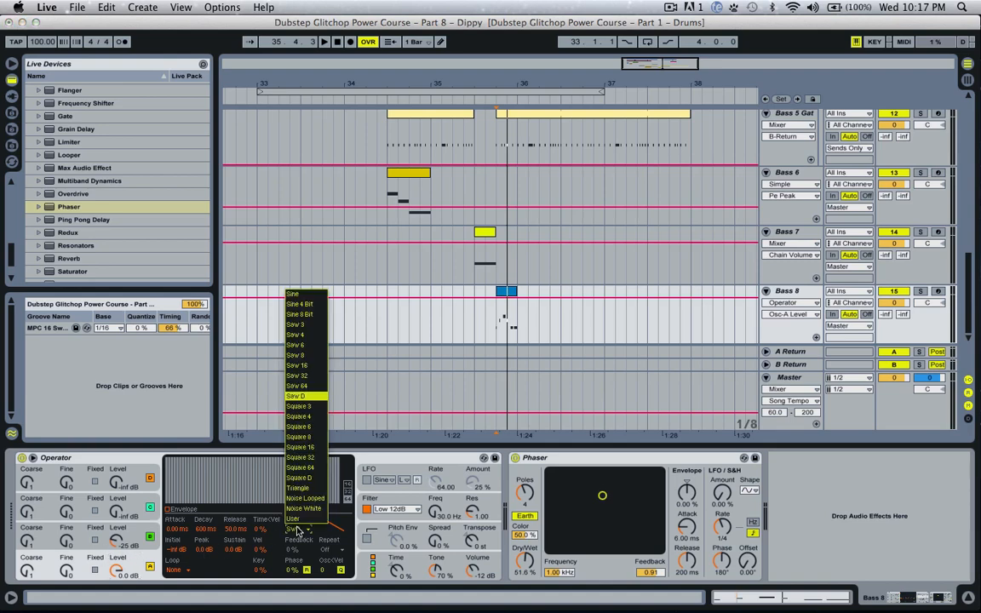
click(304, 480)
key(space)
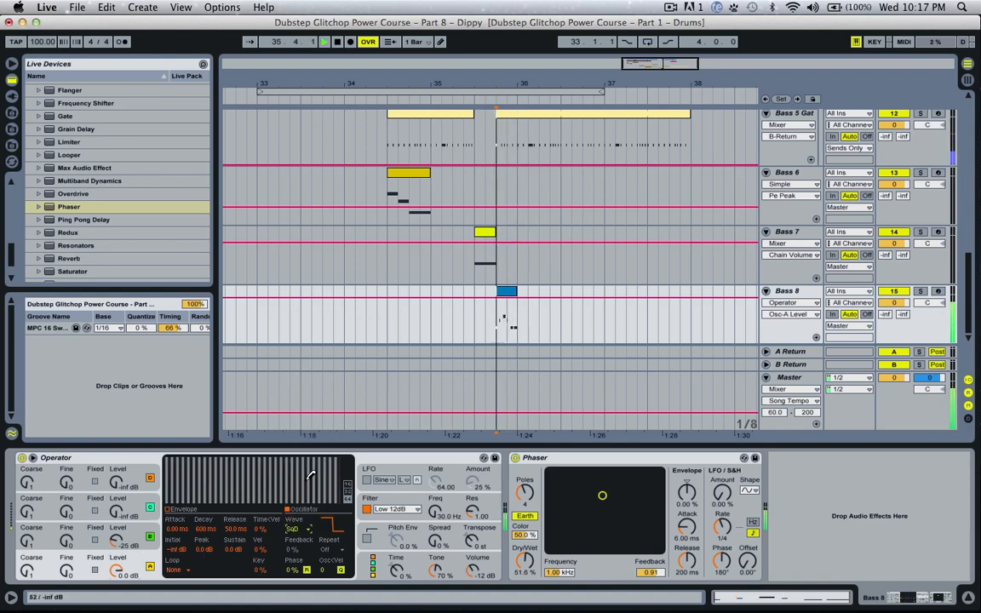
key(space)
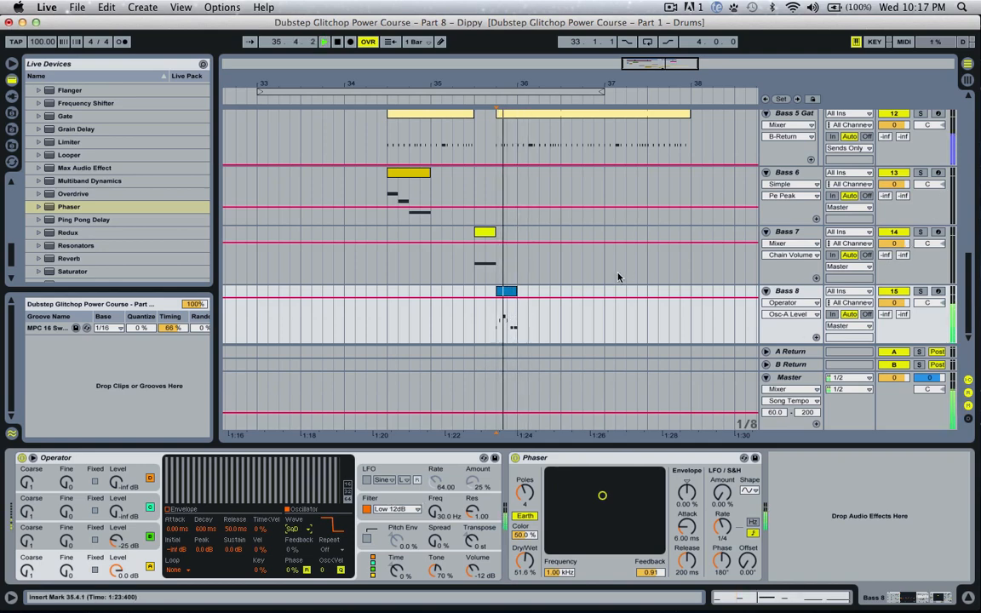
Replay the Bass 8 phrase and listen to it in context from 34.2.3 and 35.3.1.
key(space)
key(space)
click(377, 258)
key(space)
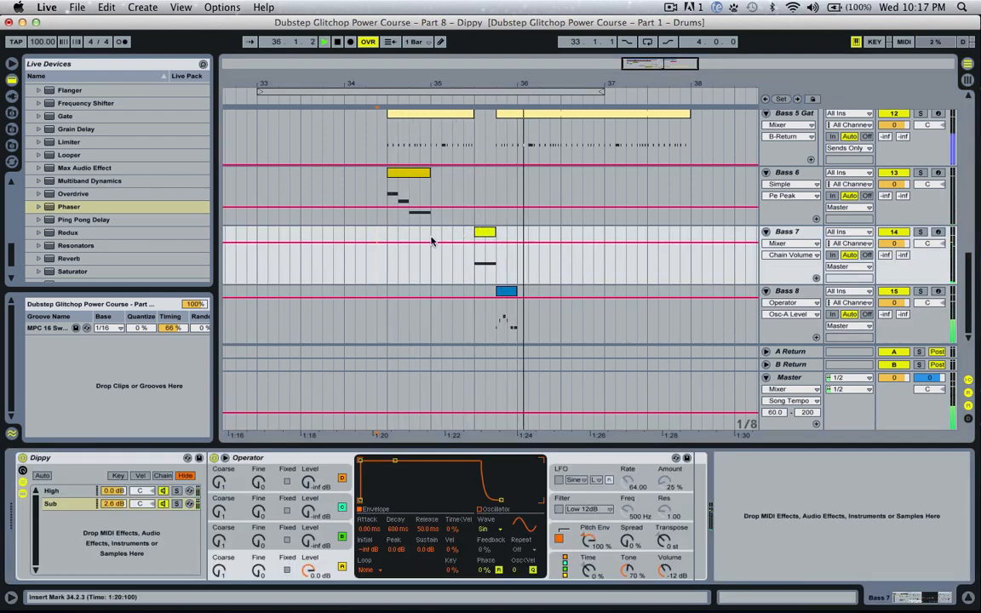
click(480, 328)
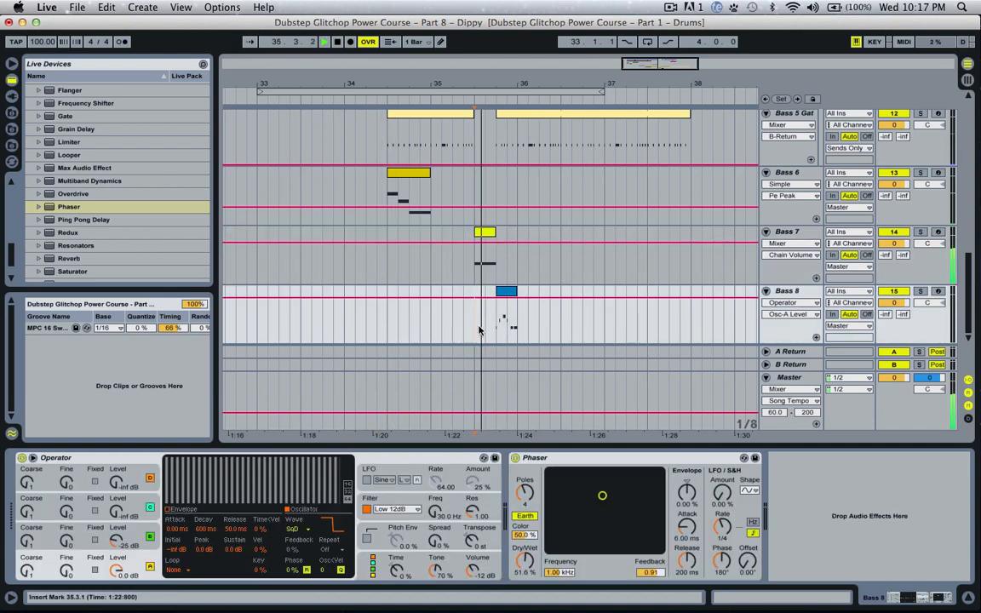
Add a Reverb after the Phaser on Bass 8 with size 0.28, decay time 301 ms and dry/wet 20%.
scroll(87, 201, down, 5)
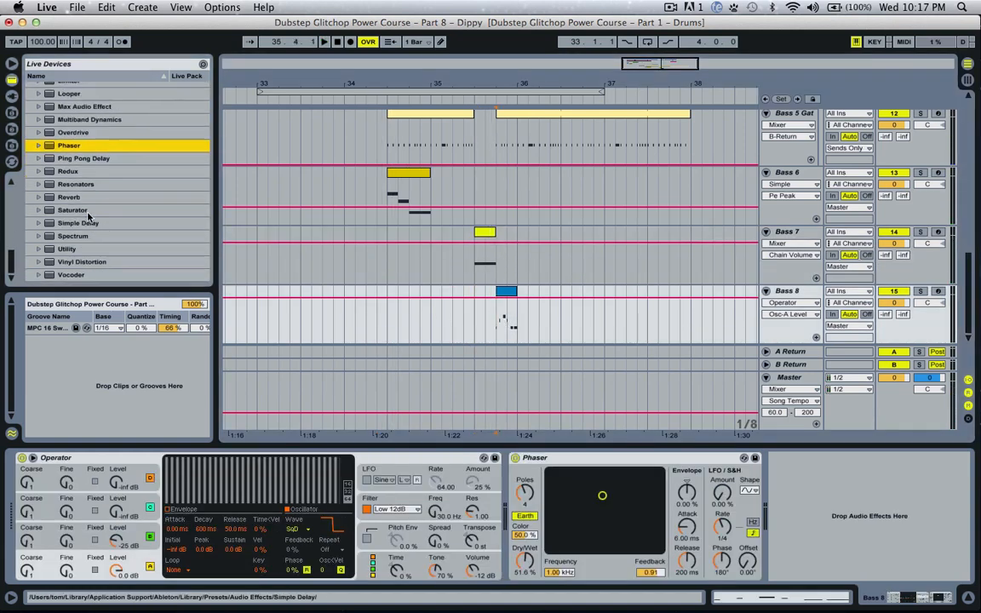
click(79, 197)
drag(79, 196, 623, 324)
drag(775, 521, 776, 603)
drag(811, 560, 810, 593)
drag(773, 525, 773, 531)
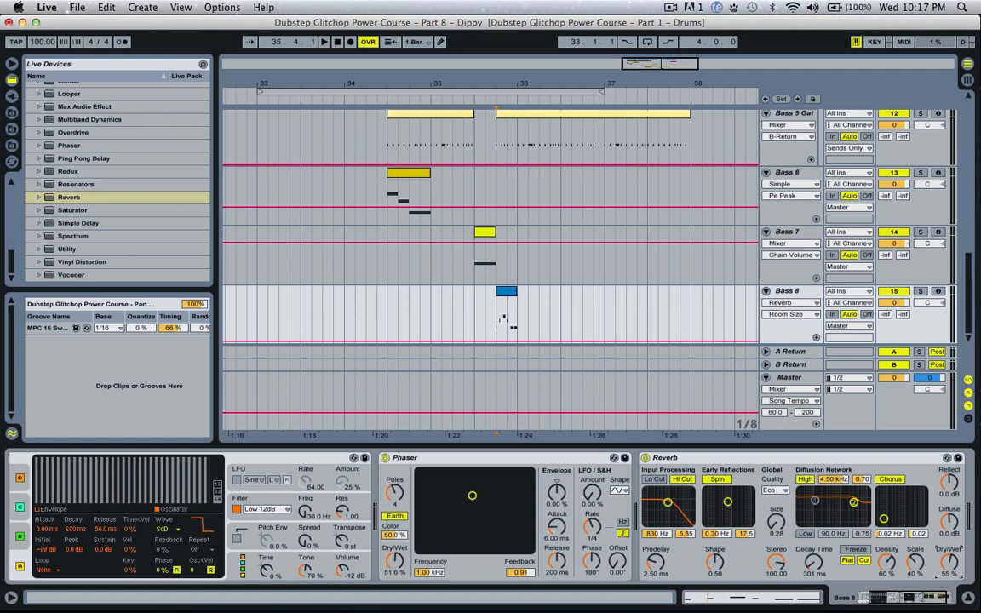
drag(948, 561, 947, 591)
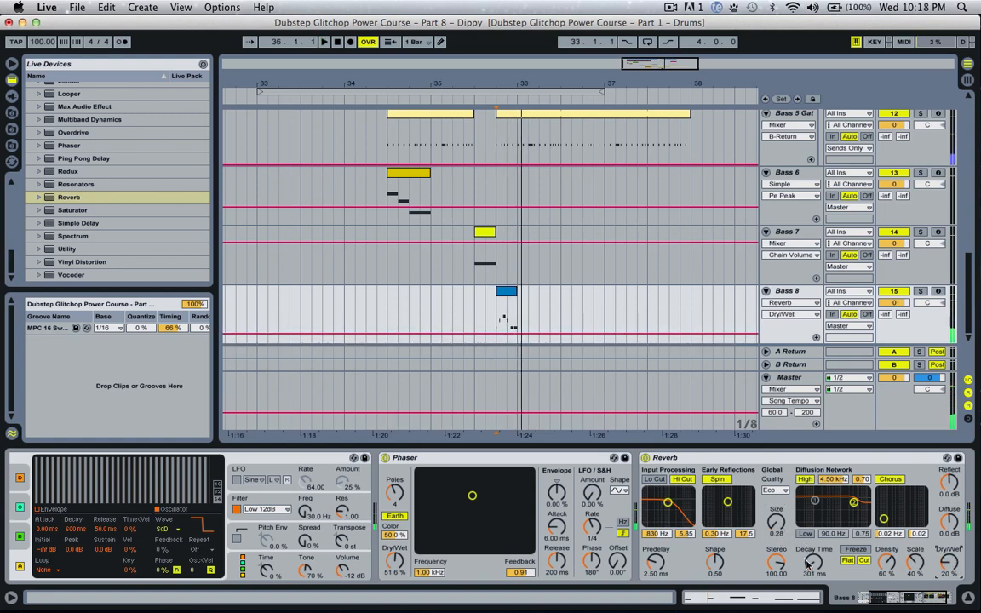
Shorten the Reverb's decay time to 219 ms and reduce its size to 0.27 while auditioning the phrase.
drag(811, 559, 809, 564)
key(space)
key(space)
drag(776, 521, 775, 523)
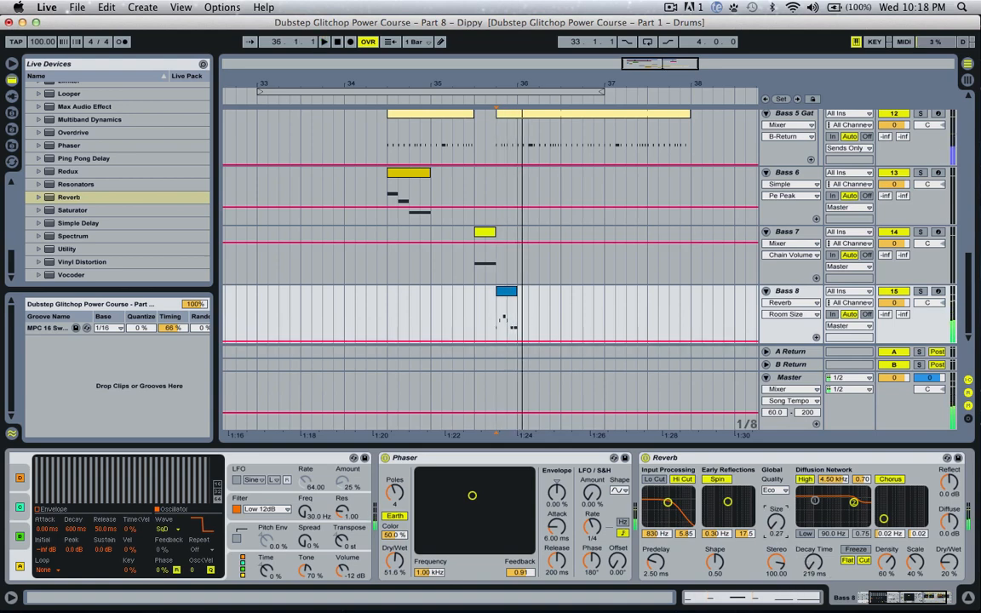
key(space)
key(space)
key(space)
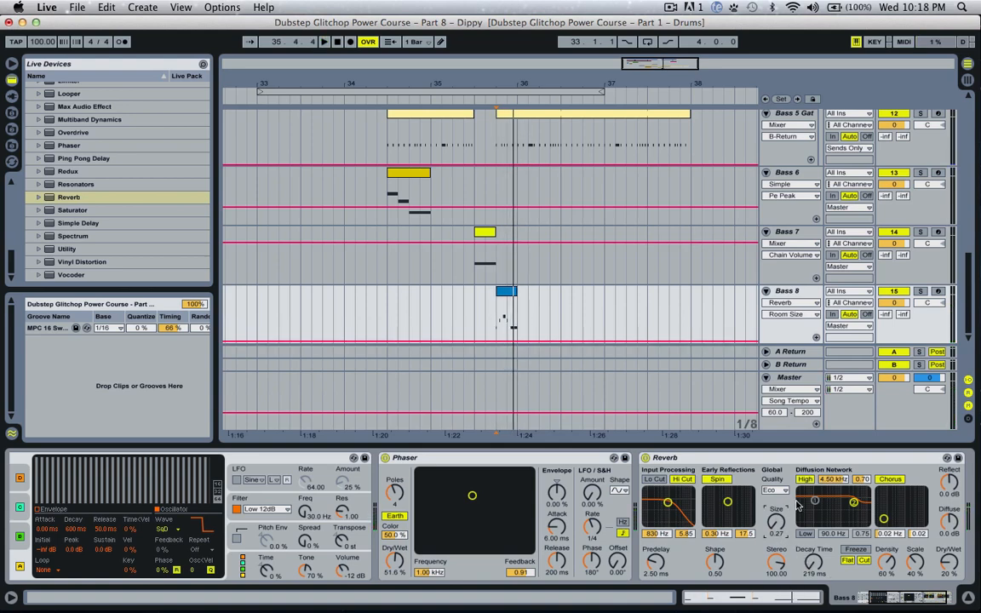
key(space)
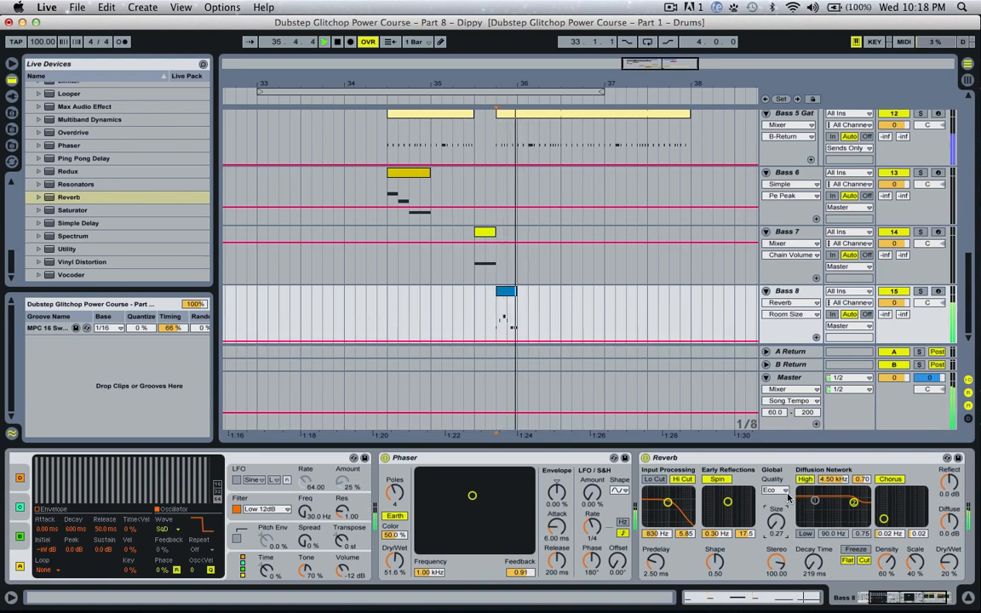
key(space)
key(space)
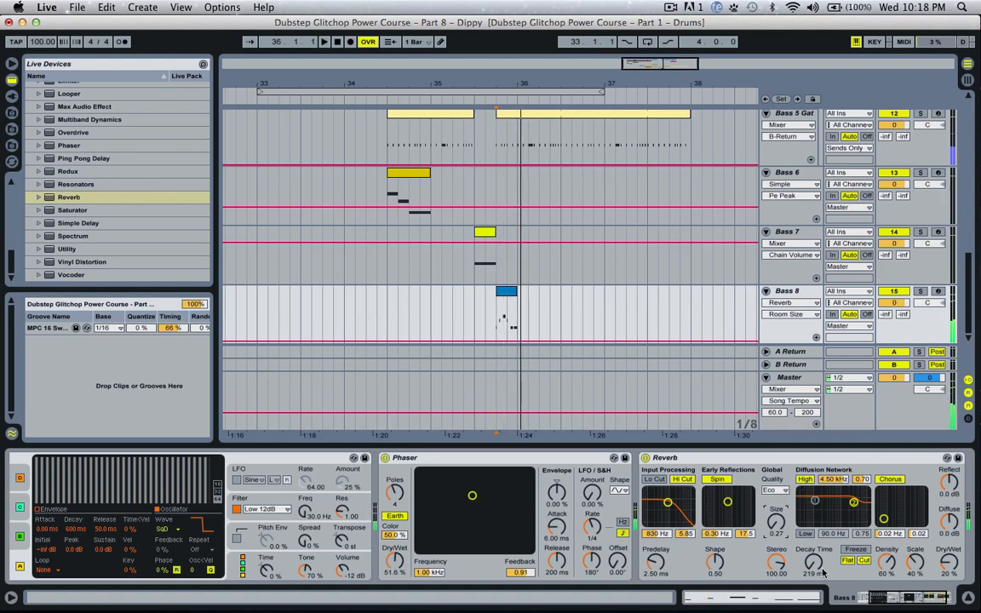
Reduce the Reverb's size to 0.25, replaying the Bass 8 phrase repeatedly to judge the room sound.
key(space)
key(space)
key(space)
key(space)
key(space)
key(space)
drag(768, 525, 768, 528)
key(space)
key(space)
key(space)
key(space)
key(space)
key(space)
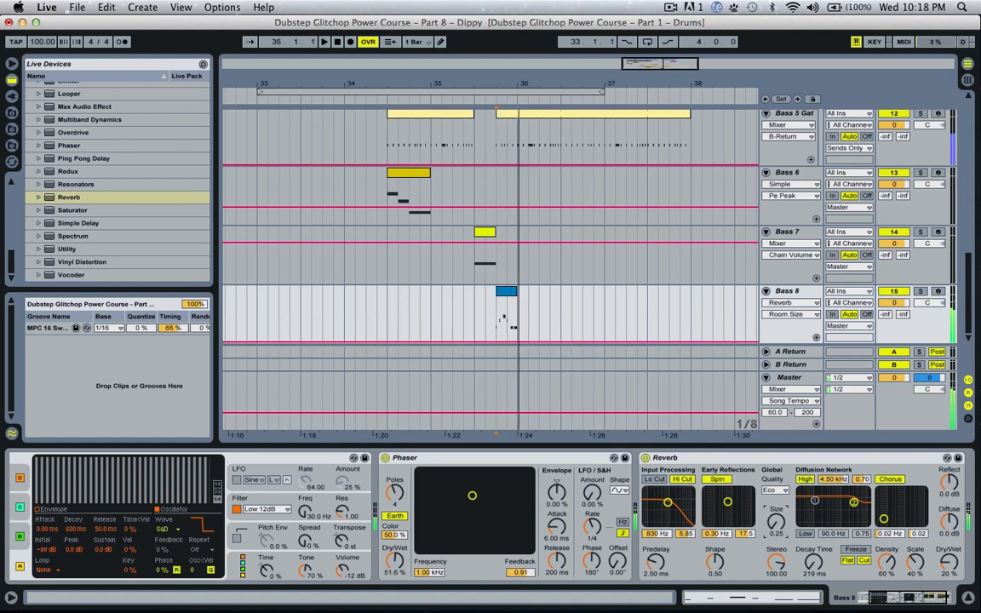
key(space)
key(space)
key(space)
key(space)
Play the arrangement from 34.3.1 to hear the reverberated Bass 8 phrase in context.
click(383, 305)
key(space)
key(space)
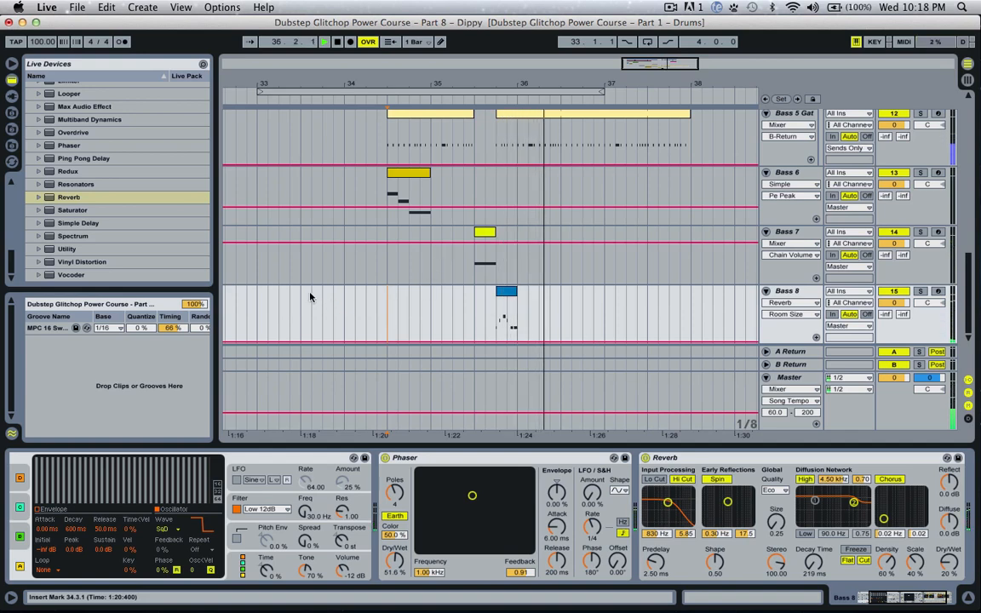
Play the arrangement from 33.1.1 to hear the Bass 8 phrase following the other bass parts.
click(258, 317)
key(space)
key(space)
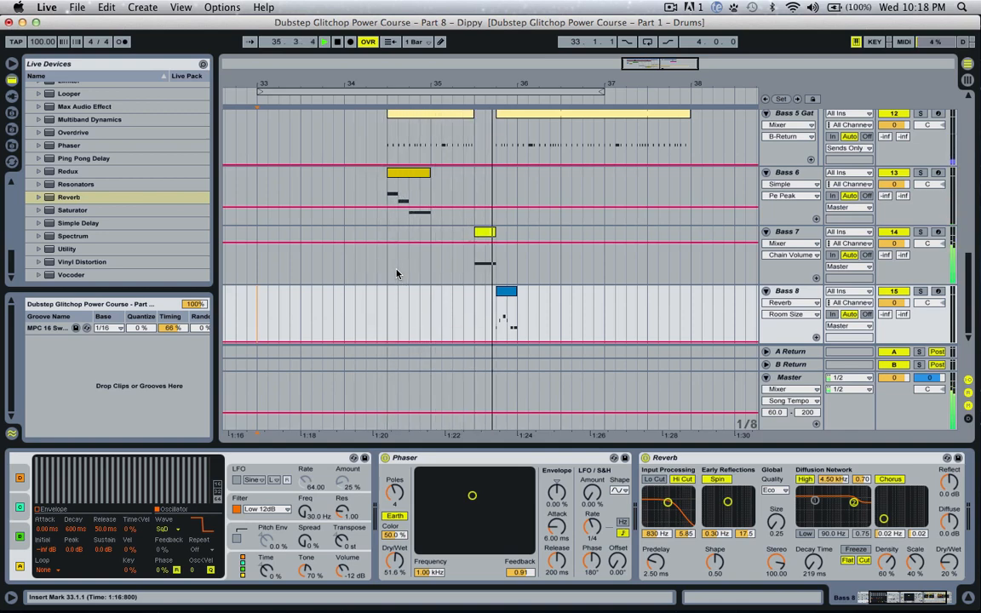
key(space)
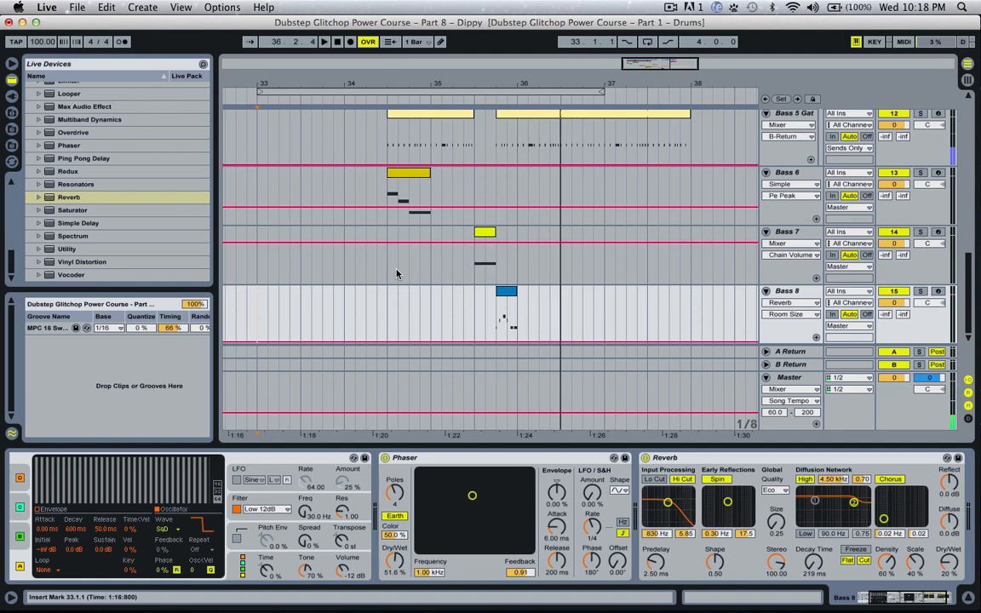
Group Bass 8's Operator, Phaser and Reverb into an Instrument Rack and show its macro controls.
click(693, 461)
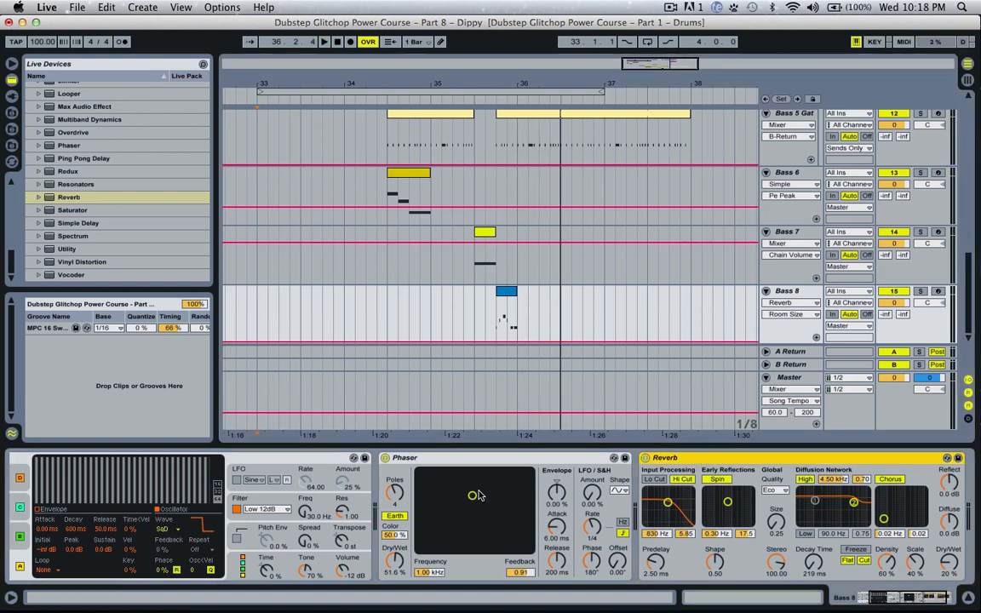
scroll(502, 495, left, 3)
shift+click(95, 460)
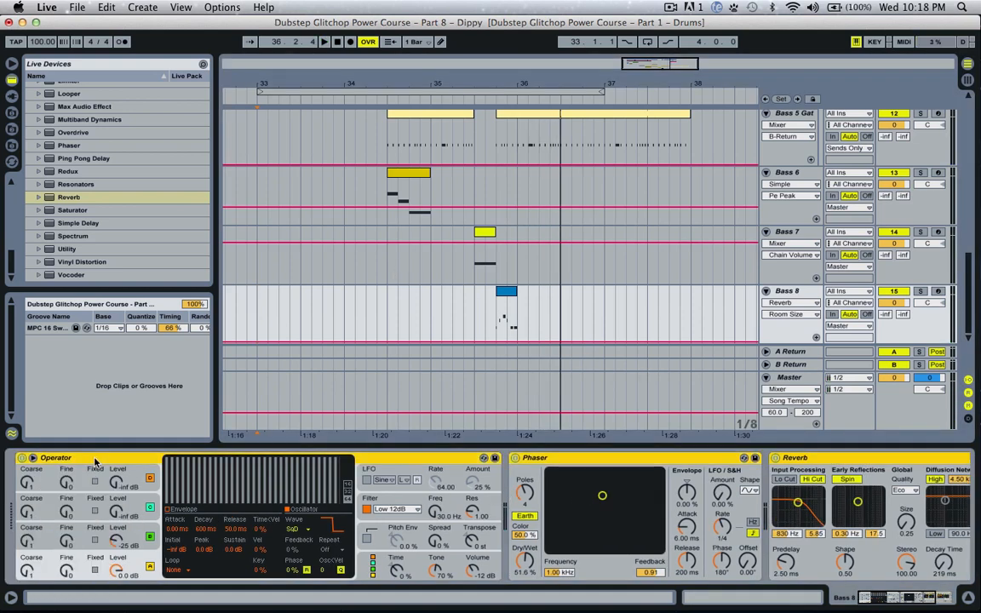
right_click(94, 460)
click(137, 505)
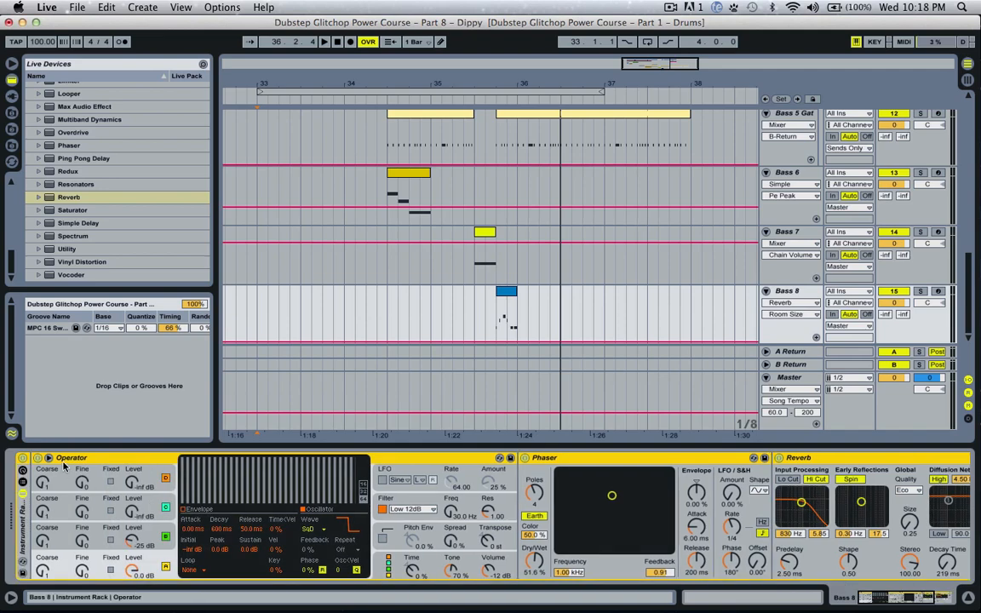
click(23, 473)
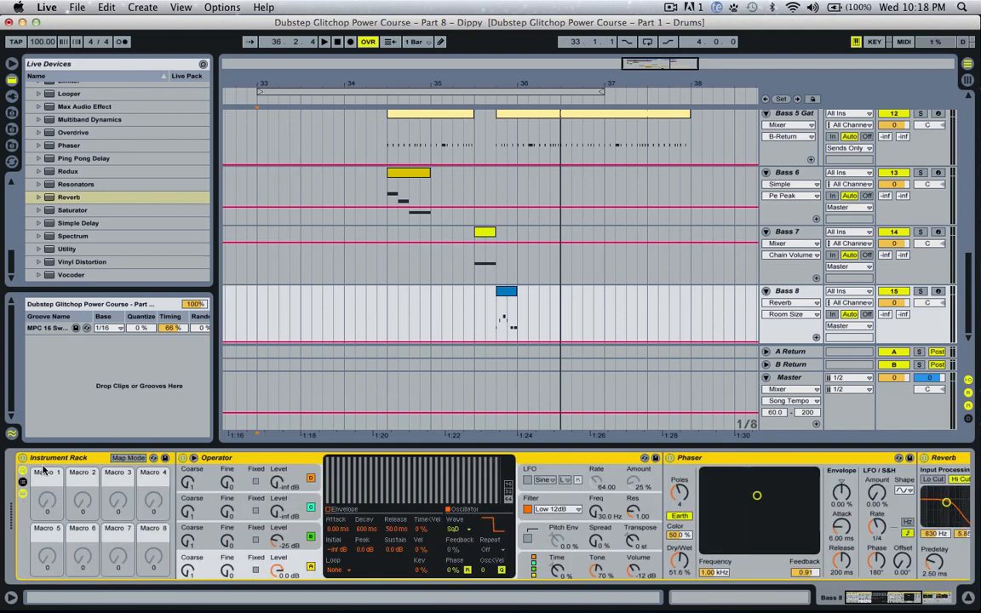